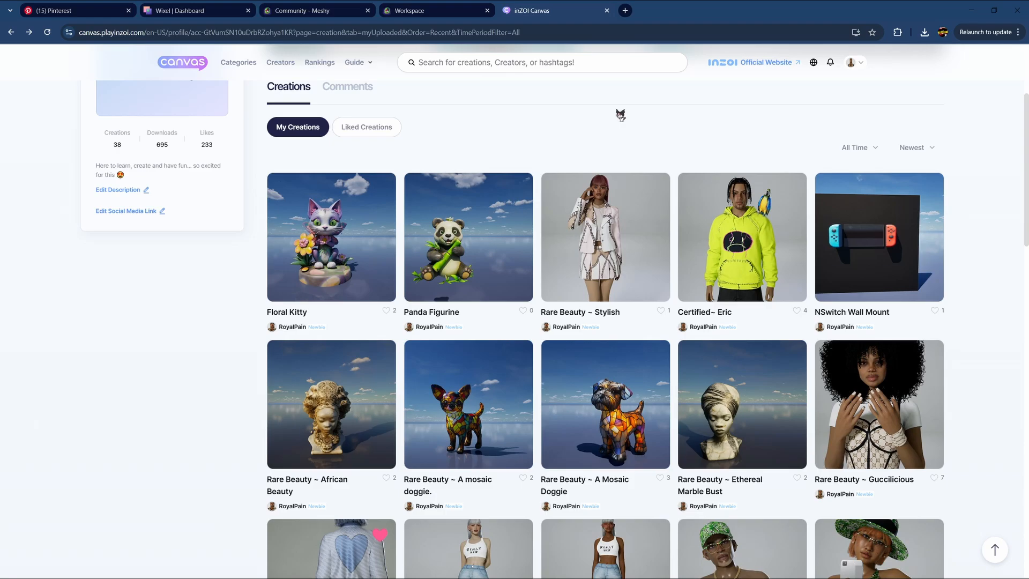
# - Switch to the Meshy community page and examine the Sonic the Hedgehog Plush model from the front and both sides
pyautogui.click(302, 10)
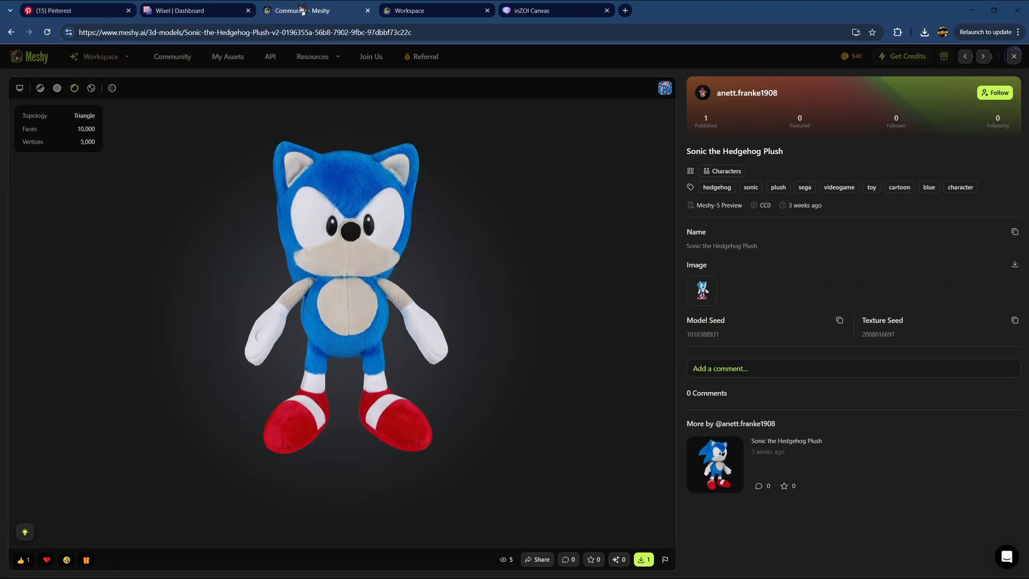
pyautogui.moveTo(359, 324)
pyautogui.mouseDown()
pyautogui.moveTo(278, 316)
pyautogui.moveTo(385, 306)
pyautogui.moveTo(347, 326)
pyautogui.mouseUp()
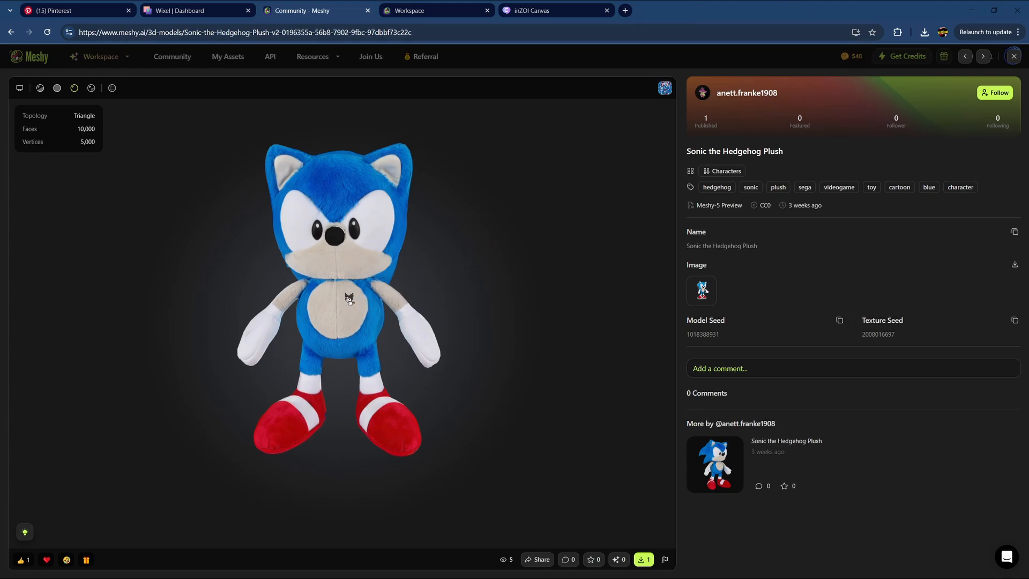
pyautogui.moveTo(349, 299); pyautogui.dragTo(301, 306)
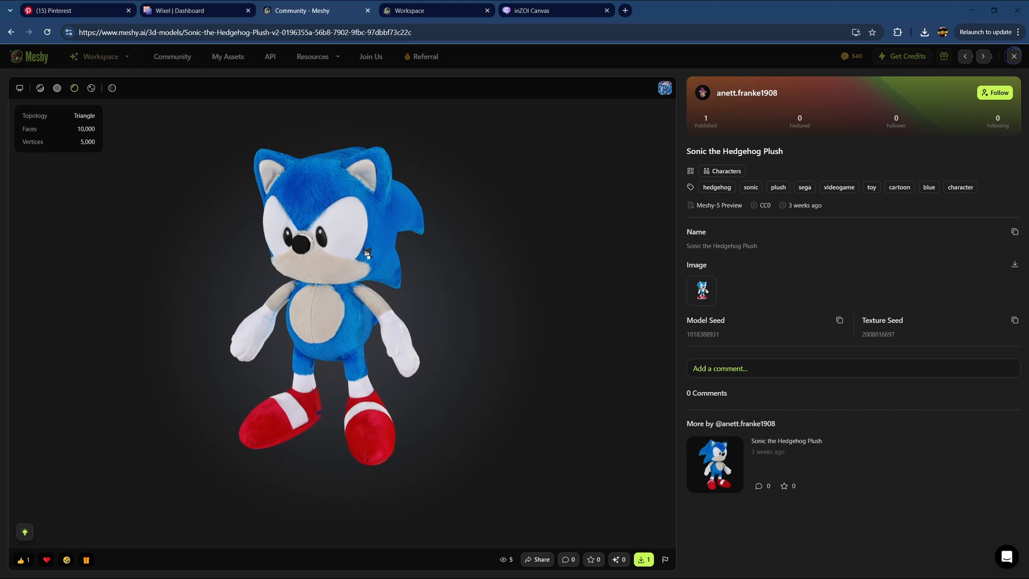
pyautogui.moveTo(358, 232)
pyautogui.mouseDown()
pyautogui.moveTo(351, 298)
pyautogui.moveTo(437, 250)
pyautogui.moveTo(354, 237)
pyautogui.mouseUp()
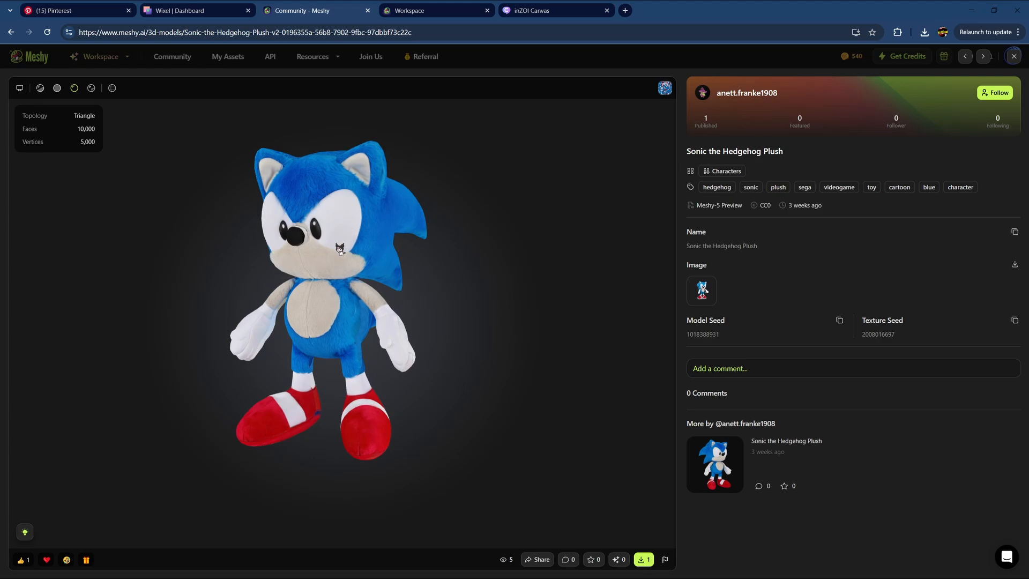
pyautogui.moveTo(340, 249); pyautogui.dragTo(395, 254)
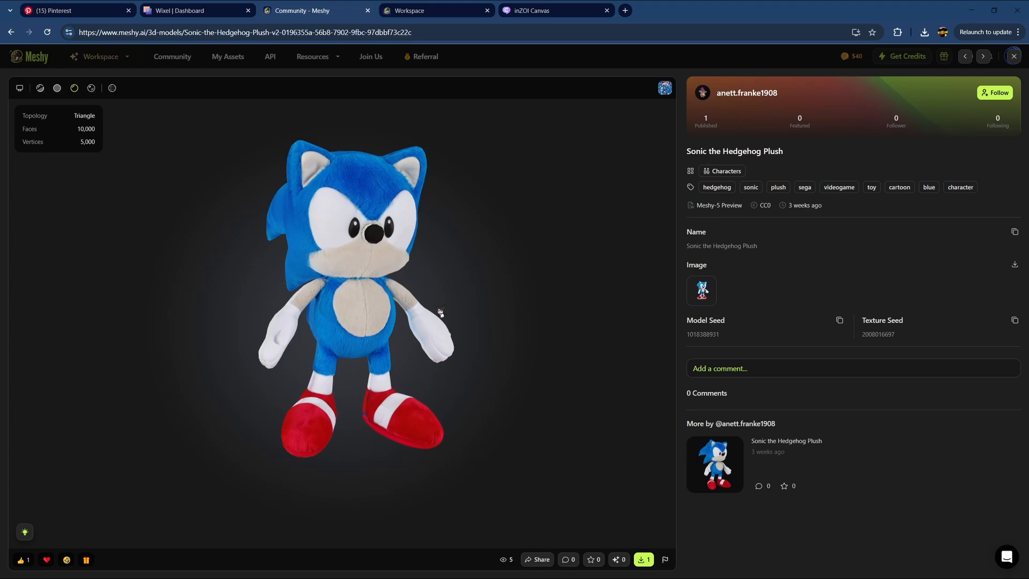
pyautogui.moveTo(370, 322); pyautogui.dragTo(337, 330)
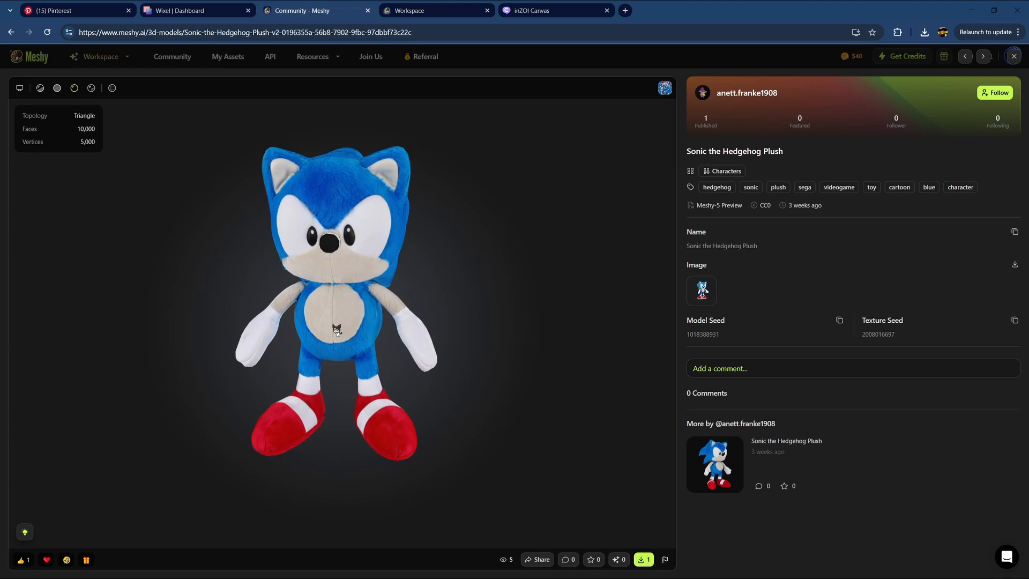
pyautogui.moveTo(352, 320); pyautogui.dragTo(416, 317)
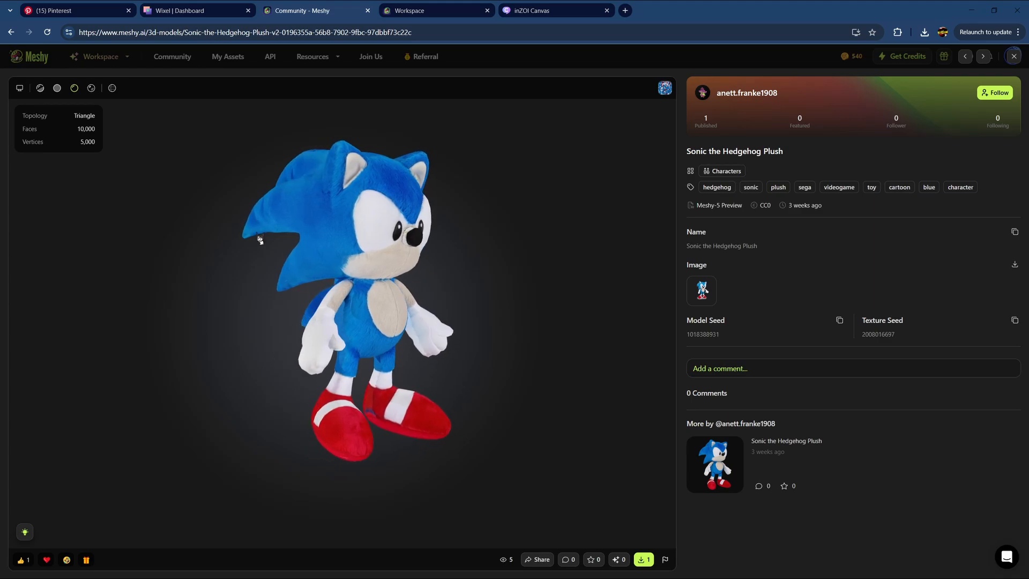
# - Return to the plush search results and open the white-and-pink kawaii japanese cat plushie to examine it all around
pyautogui.click(35, 58)
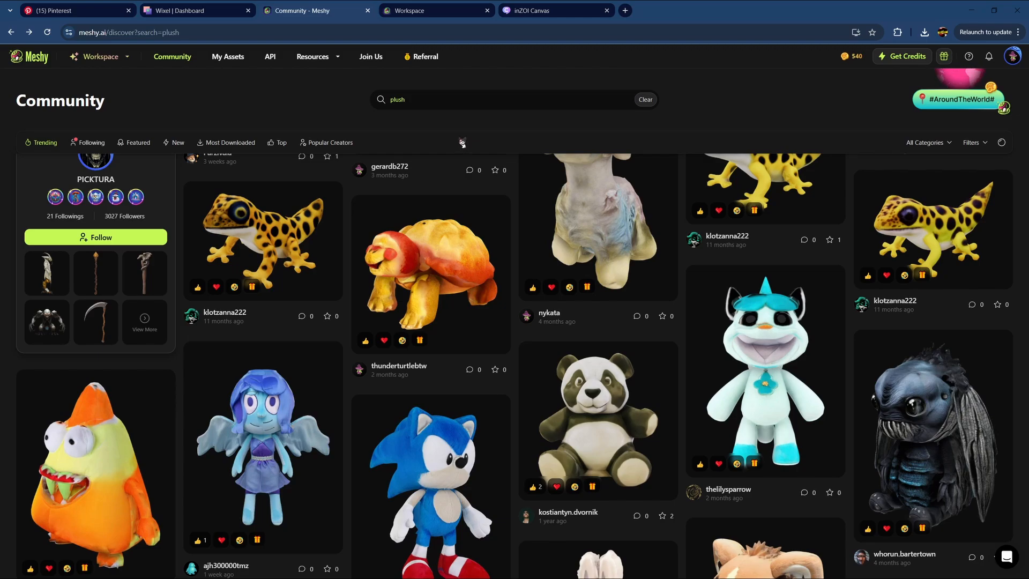
pyautogui.moveTo(713, 225)
pyautogui.scroll(-10, 718, 224)
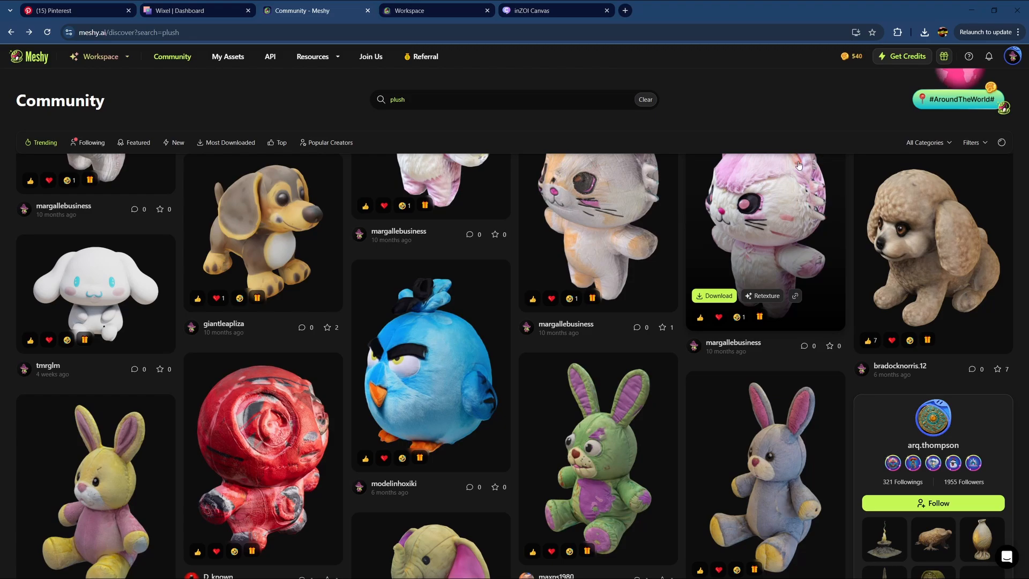
pyautogui.click(777, 204)
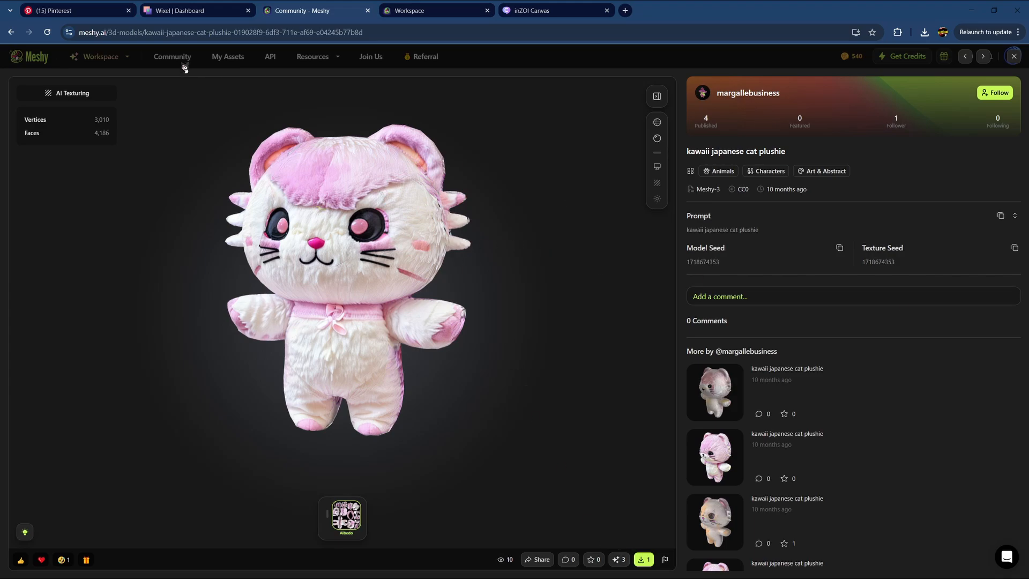
pyautogui.moveTo(358, 271); pyautogui.dragTo(633, 290)
# - Open the same creator's pink-headed kawaii japanese cat plushie with black eyes and examine it from several angles
pyautogui.click(704, 456)
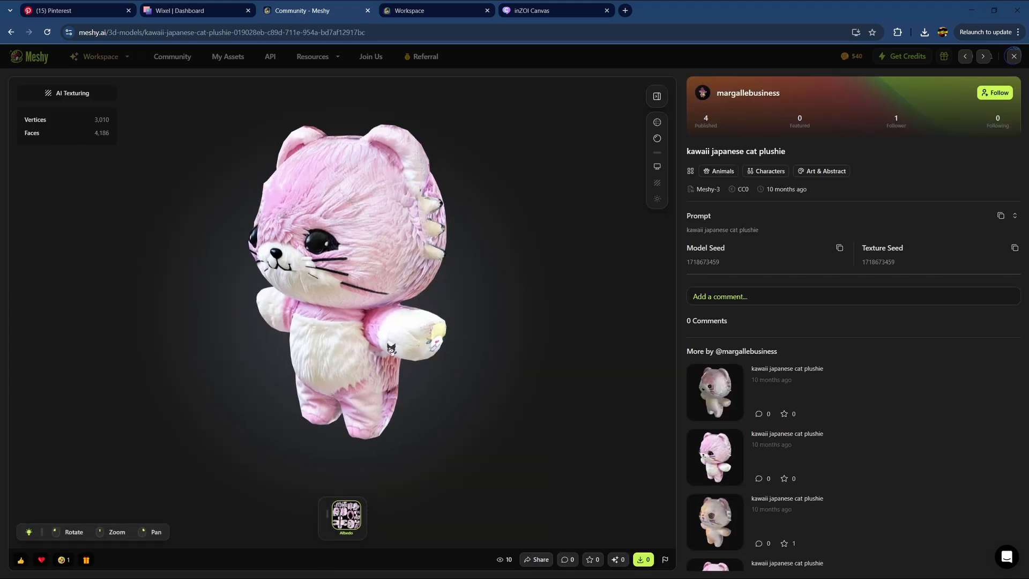
pyautogui.moveTo(185, 310); pyautogui.dragTo(347, 308)
pyautogui.moveTo(414, 310); pyautogui.dragTo(443, 339)
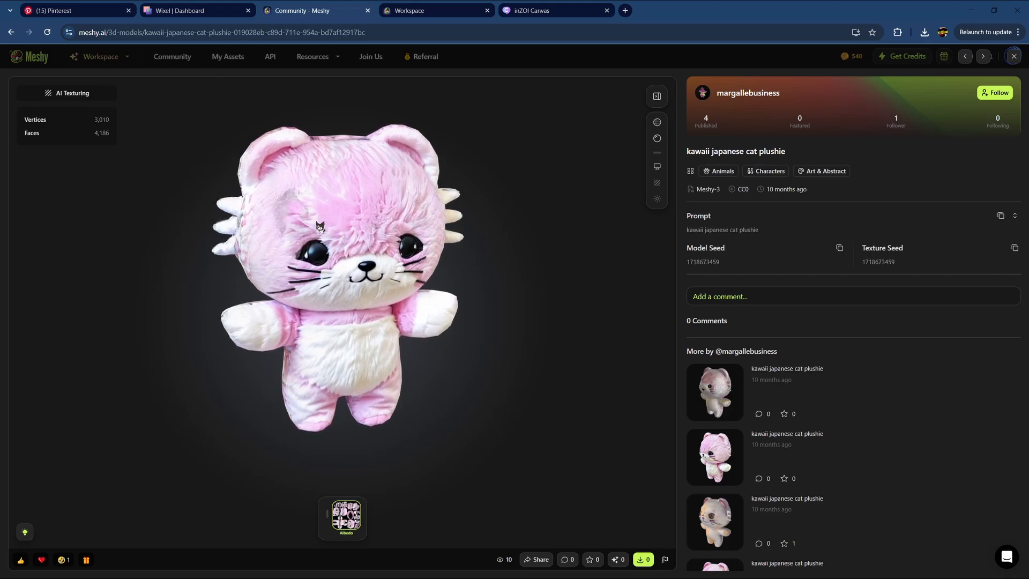
pyautogui.moveTo(307, 204); pyautogui.dragTo(266, 153)
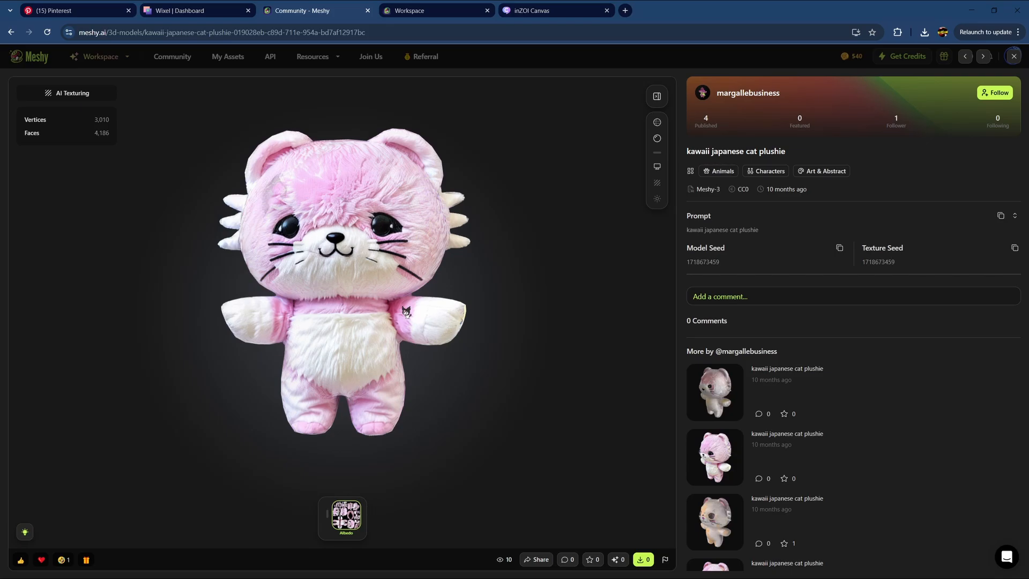
# - Go back to the plush results and examine the green and purple zombie Plush rabbit model
pyautogui.click(47, 58)
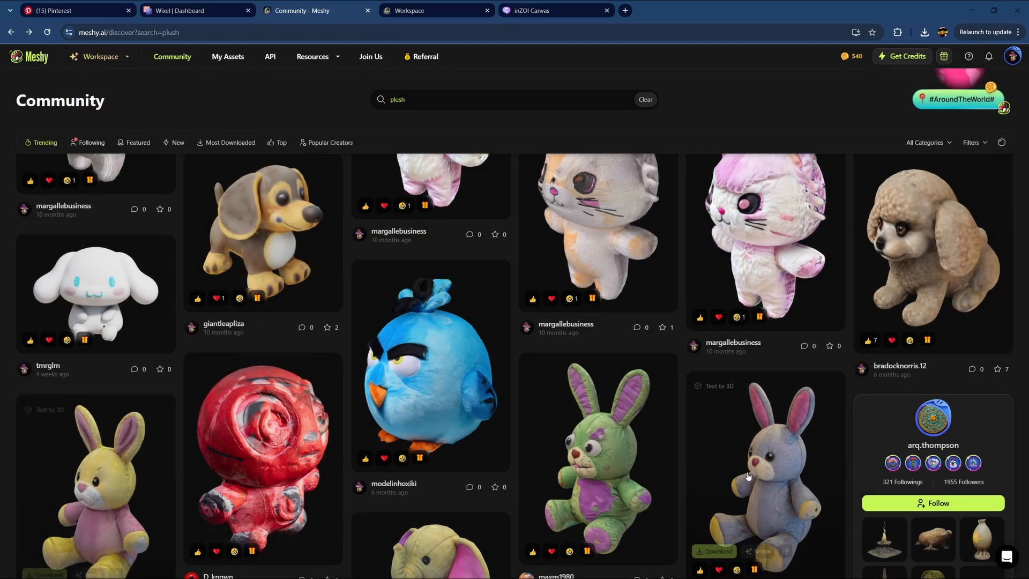
pyautogui.click(636, 462)
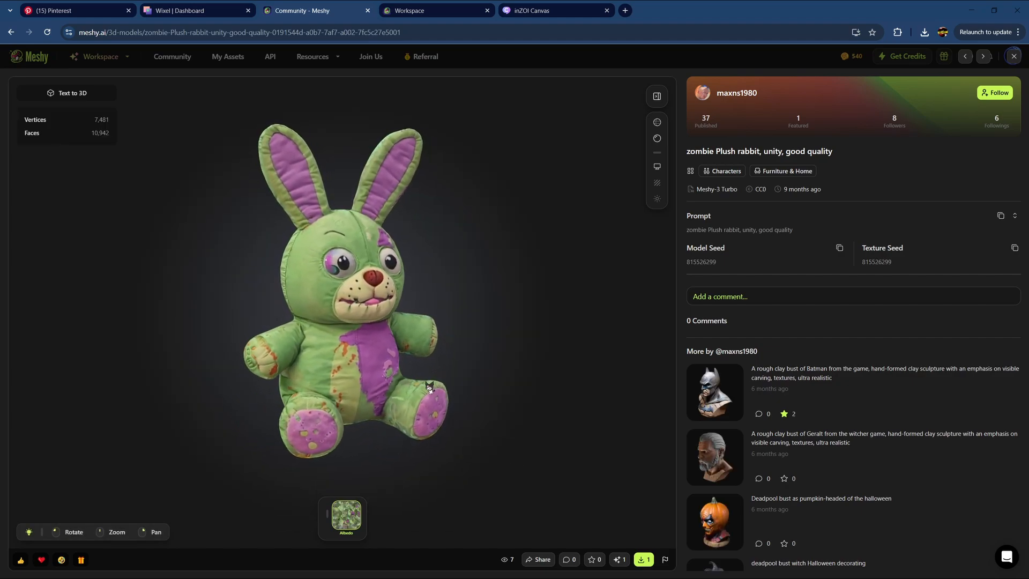
pyautogui.moveTo(333, 397); pyautogui.dragTo(547, 374)
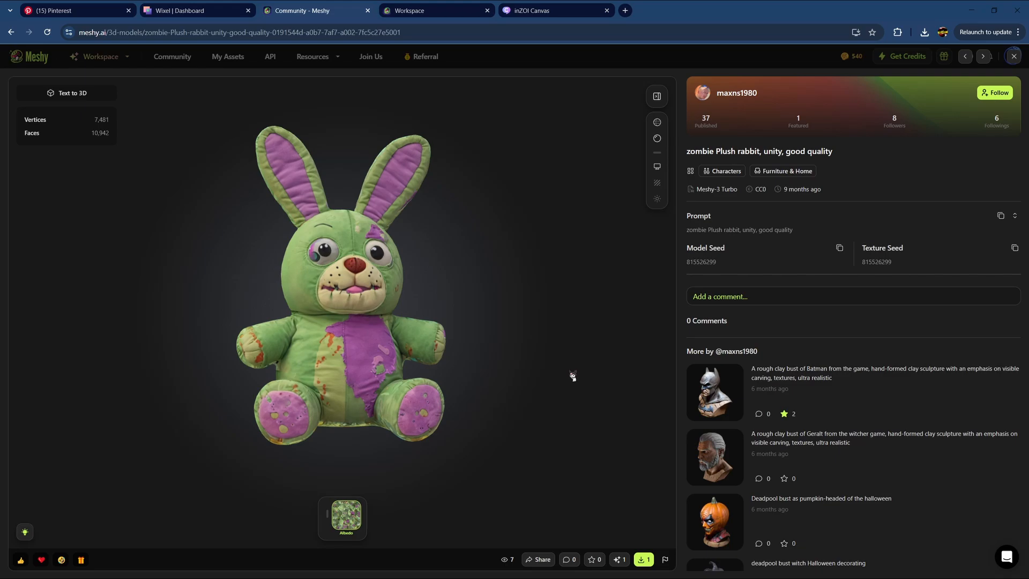
# - Examine the same creator's rough clay bust of Batman and the pumpkin-headed Deadpool bust by rotating each model
pyautogui.click(714, 392)
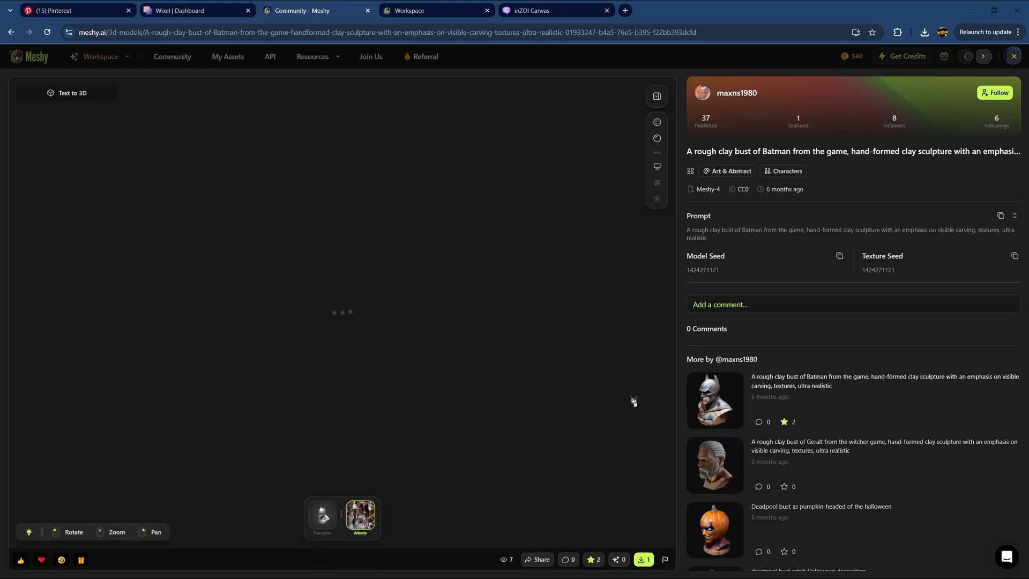
pyautogui.moveTo(318, 372); pyautogui.dragTo(387, 362)
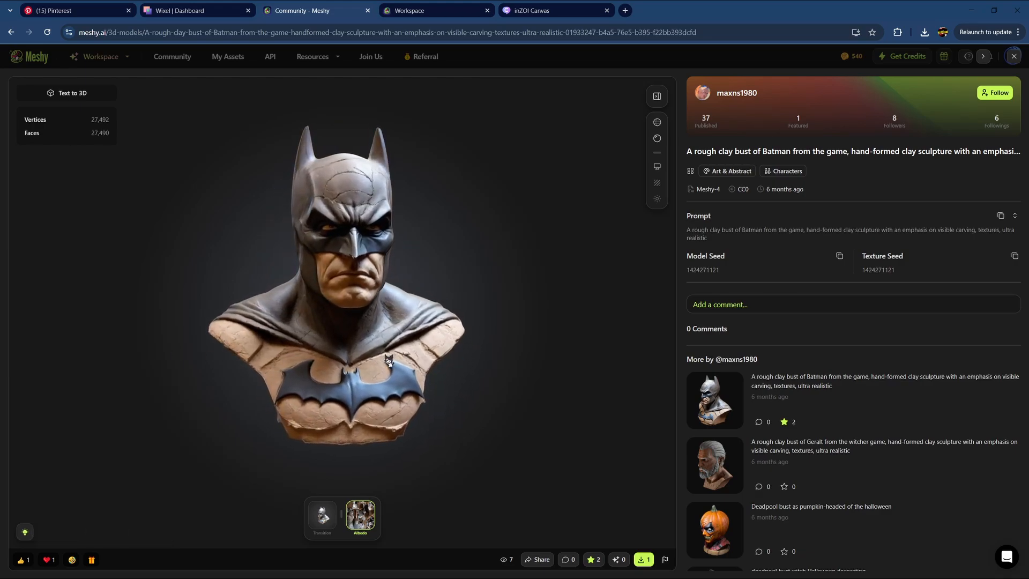
pyautogui.click(714, 527)
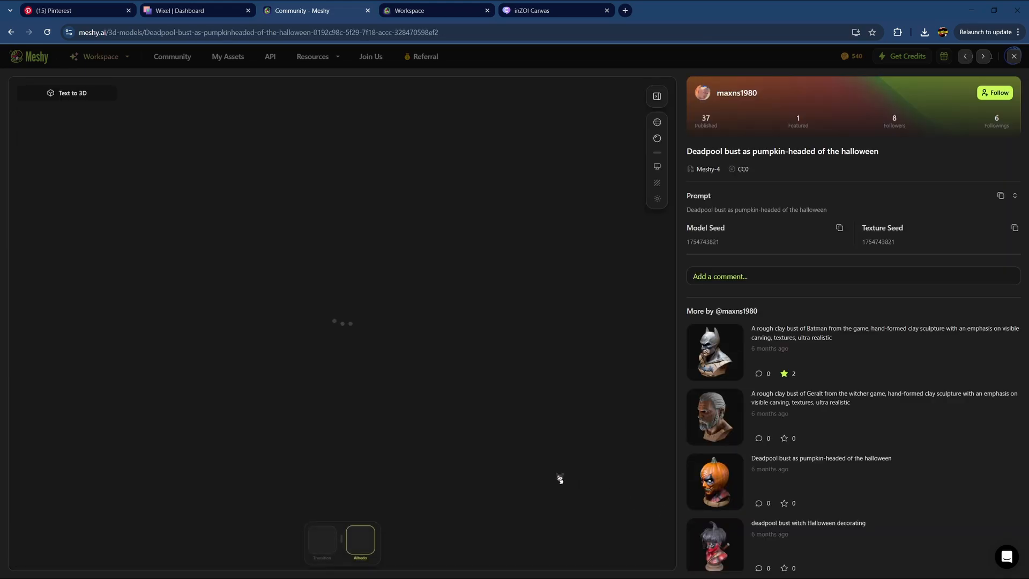
pyautogui.moveTo(372, 314); pyautogui.dragTo(415, 305)
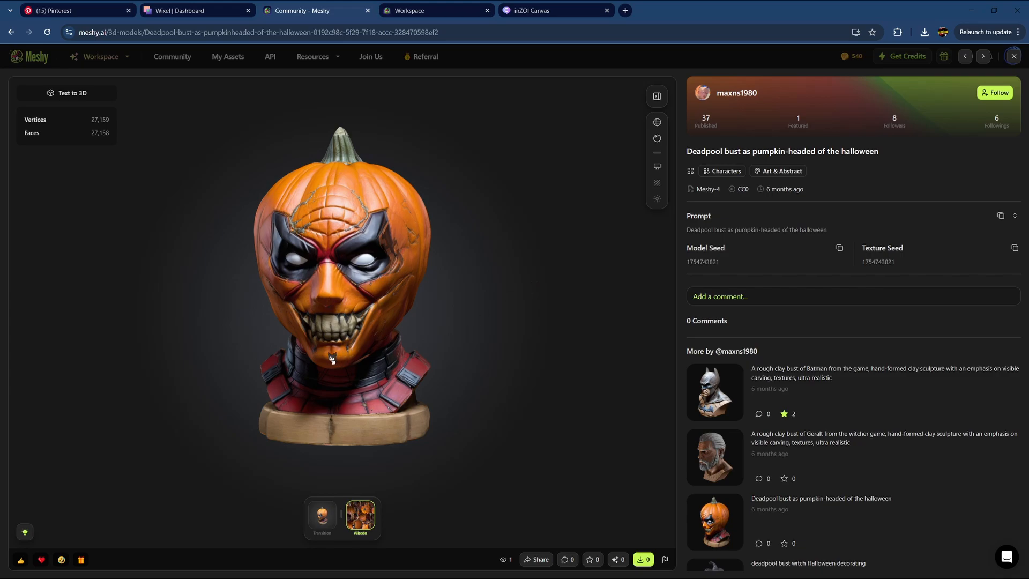
pyautogui.moveTo(336, 359)
pyautogui.mouseDown()
pyautogui.moveTo(420, 351)
pyautogui.moveTo(427, 360)
pyautogui.moveTo(351, 360)
pyautogui.mouseUp()
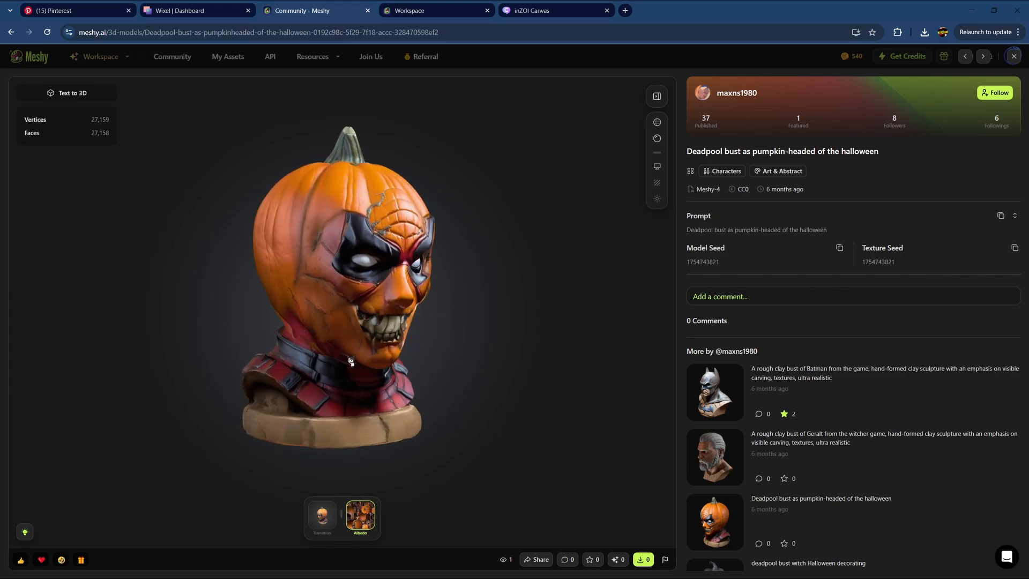
# - Open the creator's rough clay bust of Geralt and examine its face from the front and at an angle
pyautogui.click(720, 453)
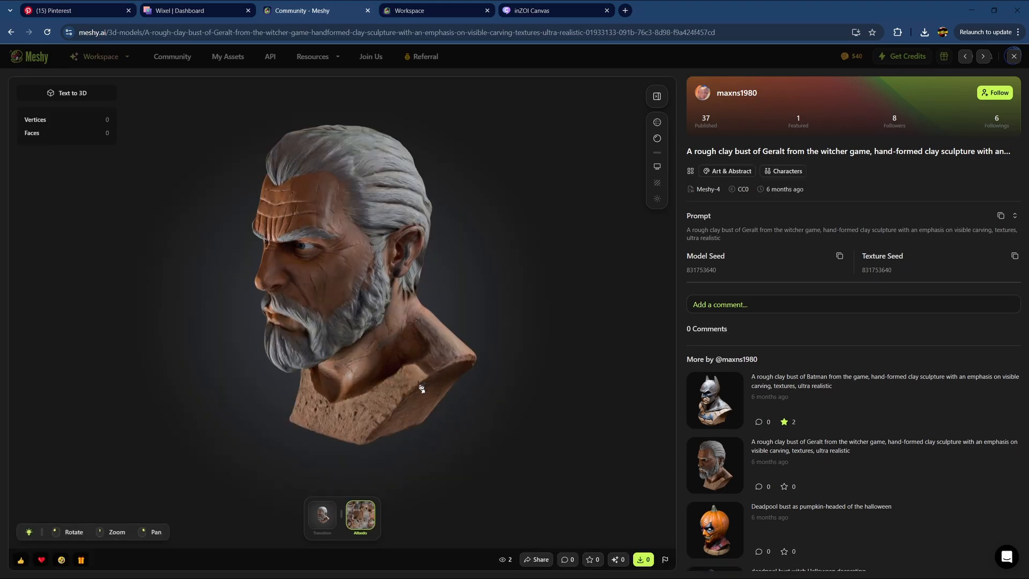
pyautogui.moveTo(366, 367); pyautogui.dragTo(428, 356)
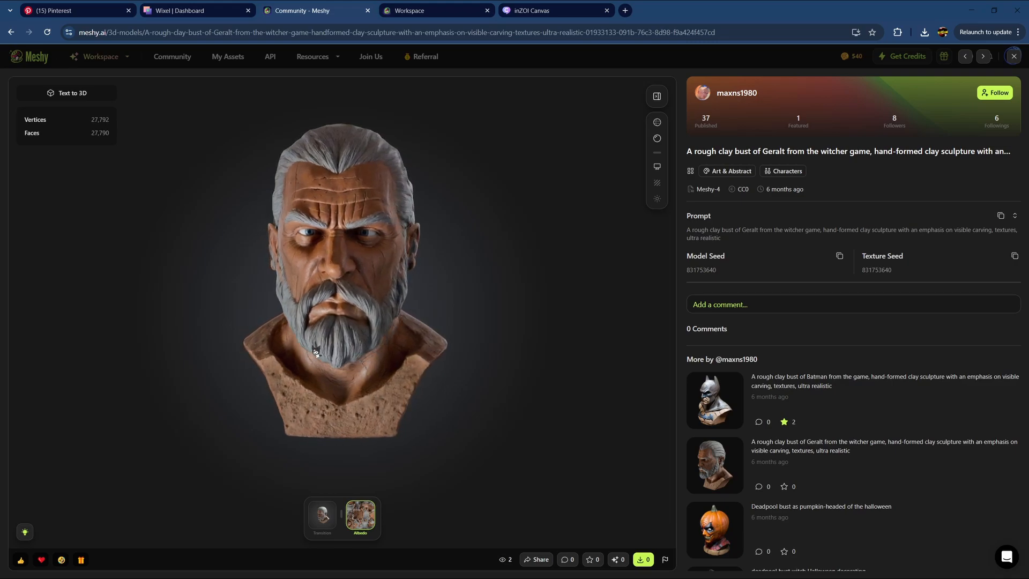
pyautogui.moveTo(316, 352); pyautogui.dragTo(374, 350)
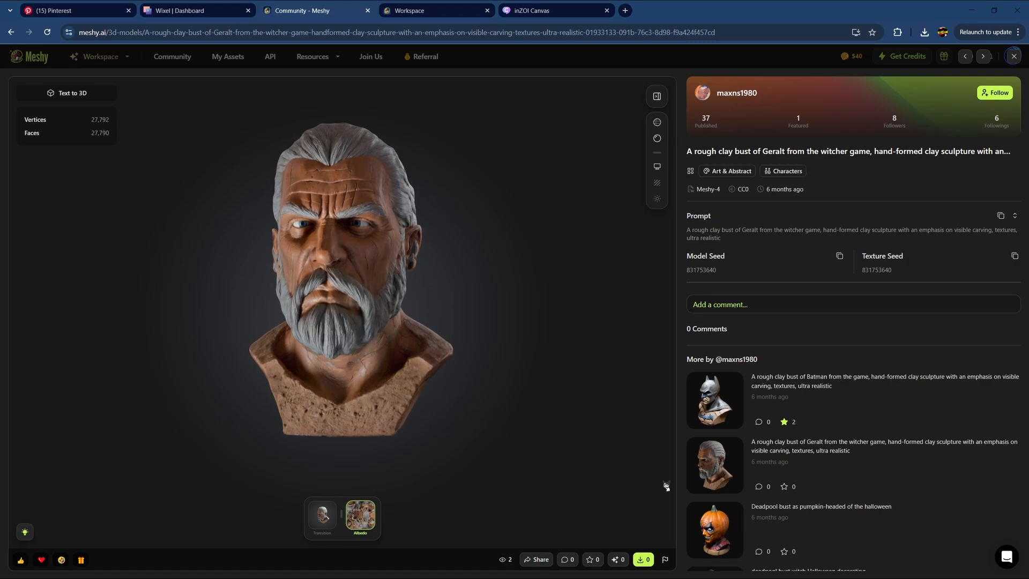
# - Find the deadpool bust witch Halloween decorating model among the creator's other works and examine it from the front
pyautogui.scroll(-5, 716, 466)
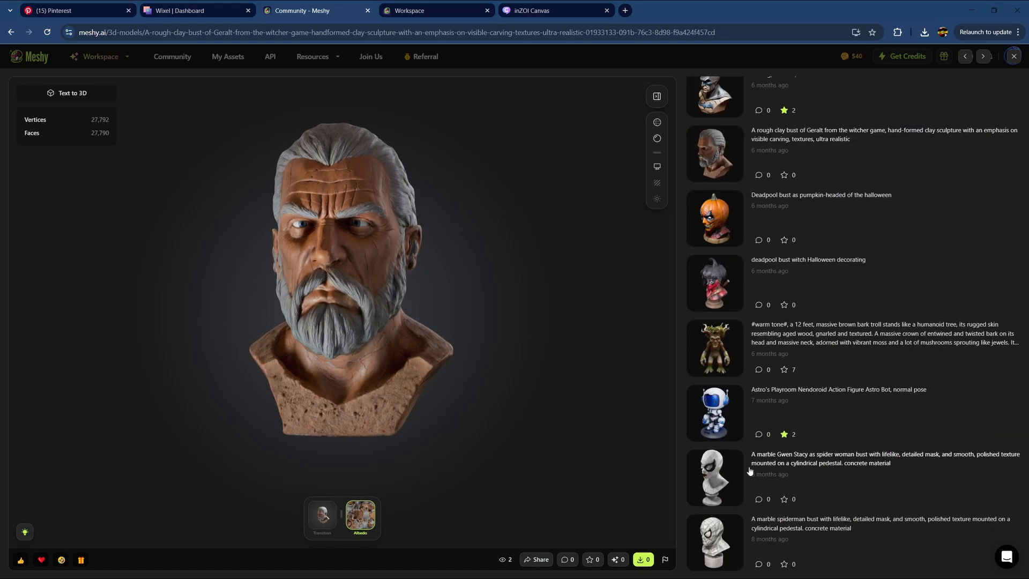
pyautogui.click(706, 276)
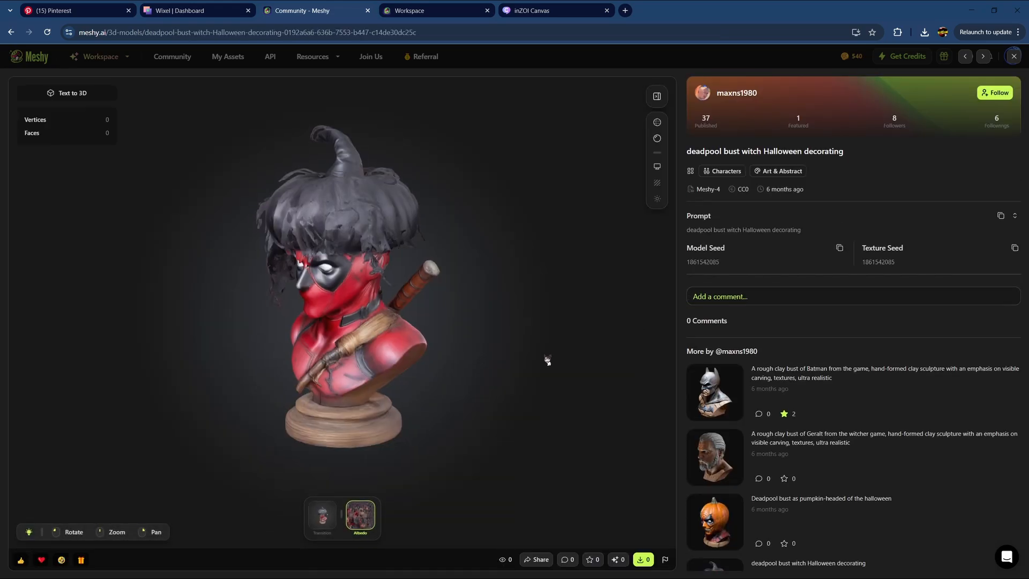
pyautogui.moveTo(349, 335); pyautogui.dragTo(399, 324)
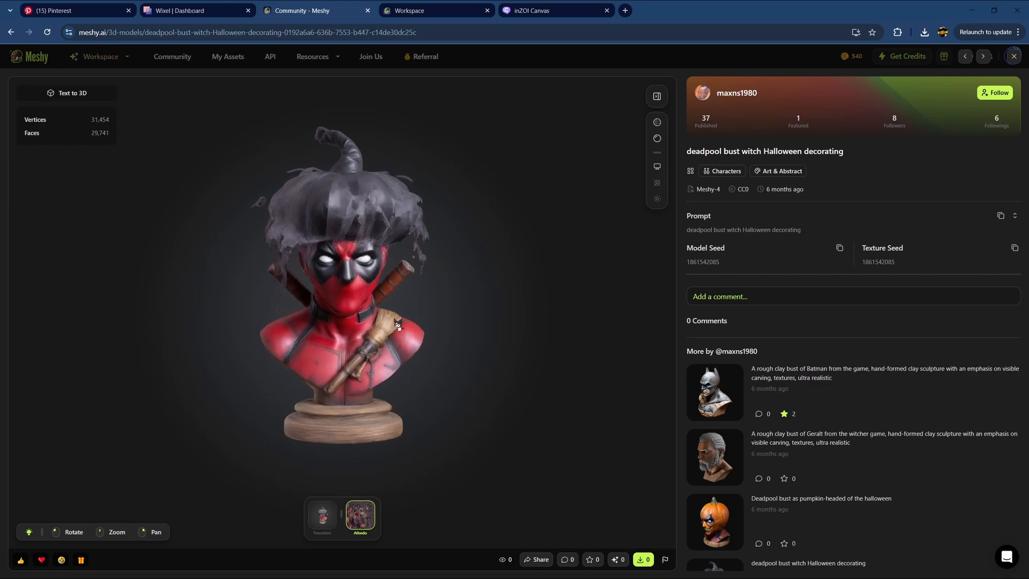
# - Open the creator's massive brown bark troll model and examine it from several angles
pyautogui.scroll(-5, 716, 511)
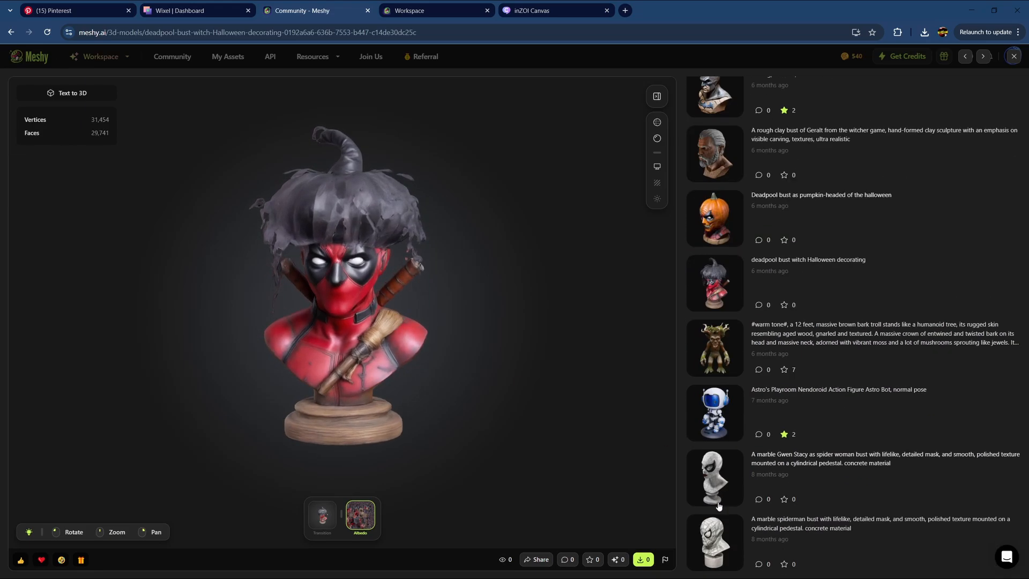
pyautogui.click(715, 347)
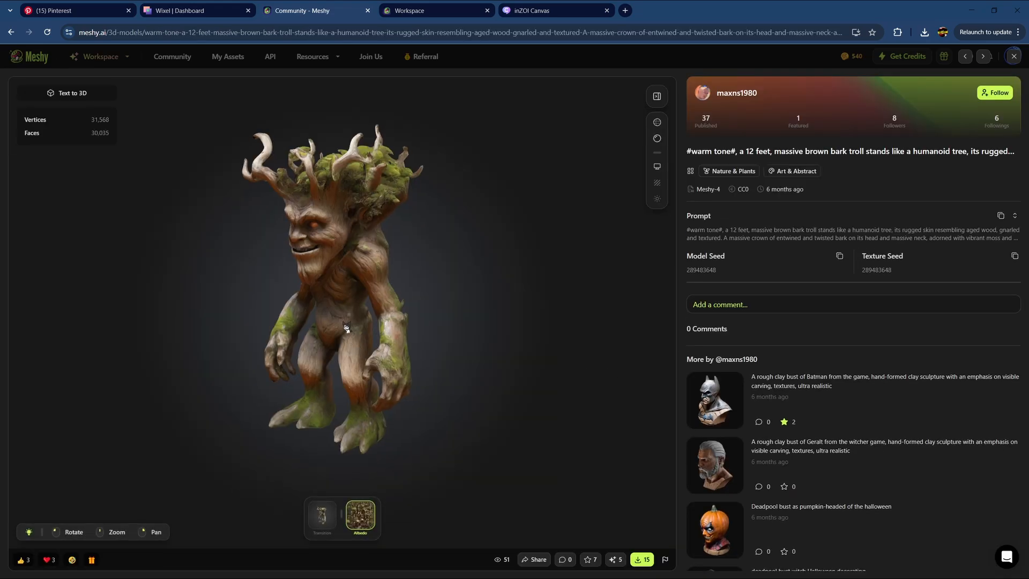
pyautogui.moveTo(346, 328); pyautogui.dragTo(403, 313)
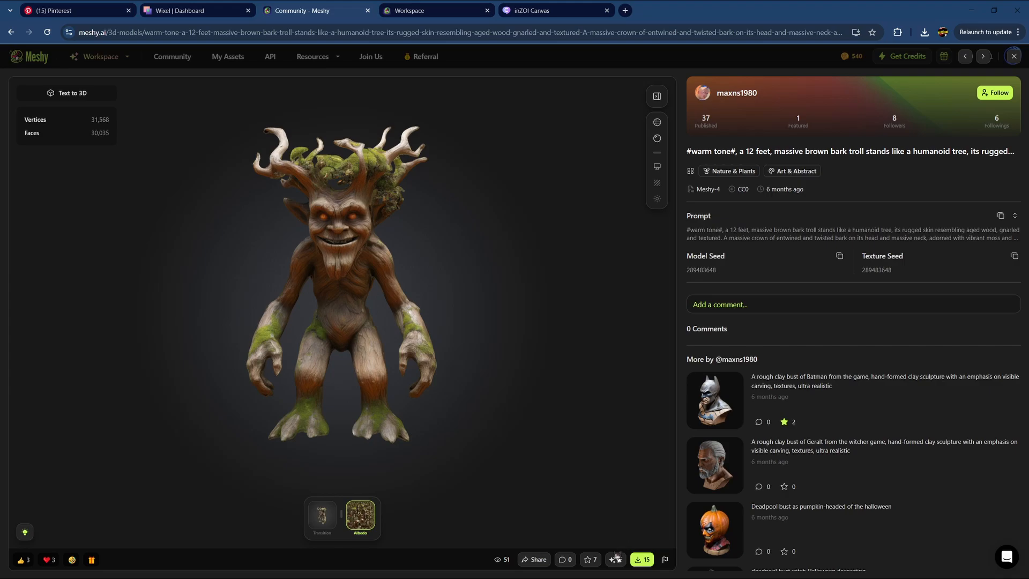
pyautogui.moveTo(351, 288)
pyautogui.mouseDown()
pyautogui.moveTo(422, 292)
pyautogui.moveTo(404, 269)
pyautogui.moveTo(341, 282)
pyautogui.moveTo(338, 292)
pyautogui.mouseUp()
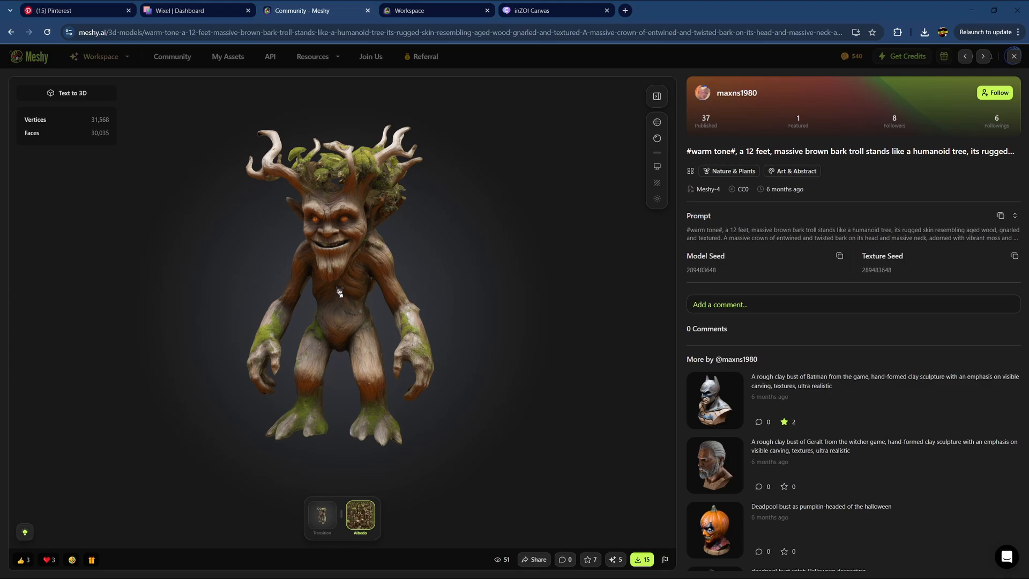
pyautogui.moveTo(339, 292); pyautogui.dragTo(368, 290)
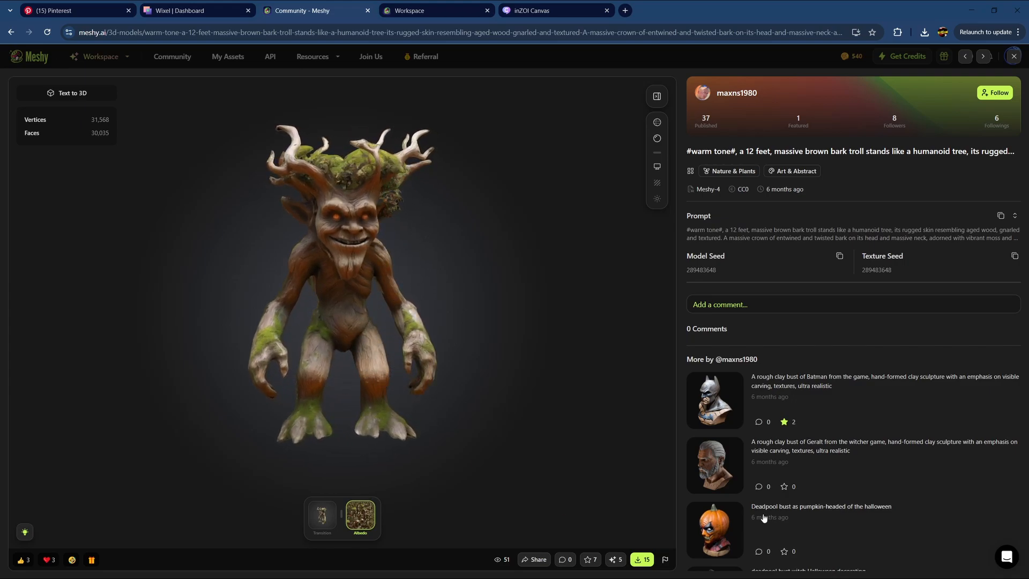
# - Open the creator's Astro's Playroom Nendoroid Action Figure Astro Bot model and examine it from the side
pyautogui.scroll(-5, 718, 428)
pyautogui.click(718, 410)
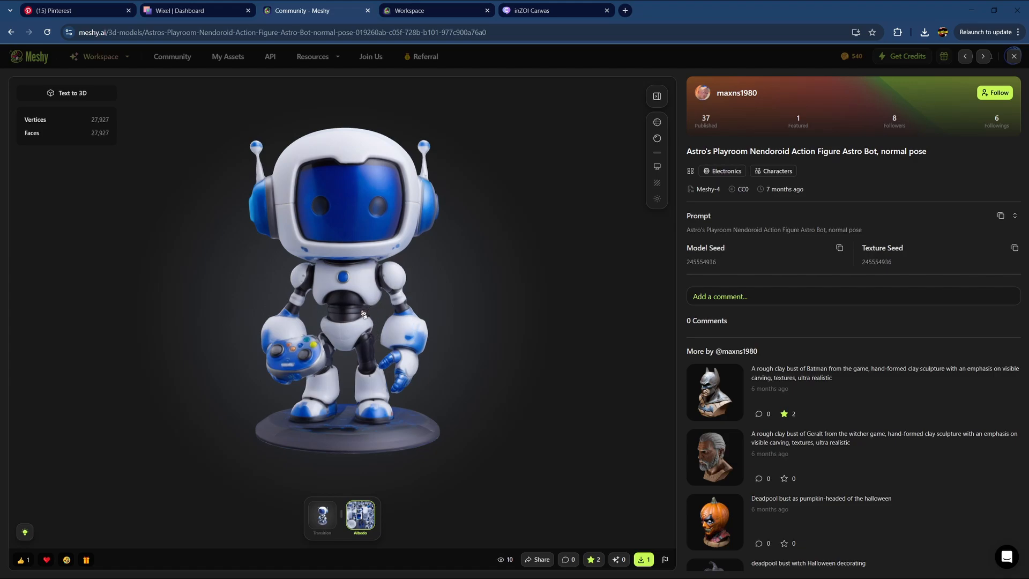
pyautogui.moveTo(363, 314); pyautogui.dragTo(433, 324)
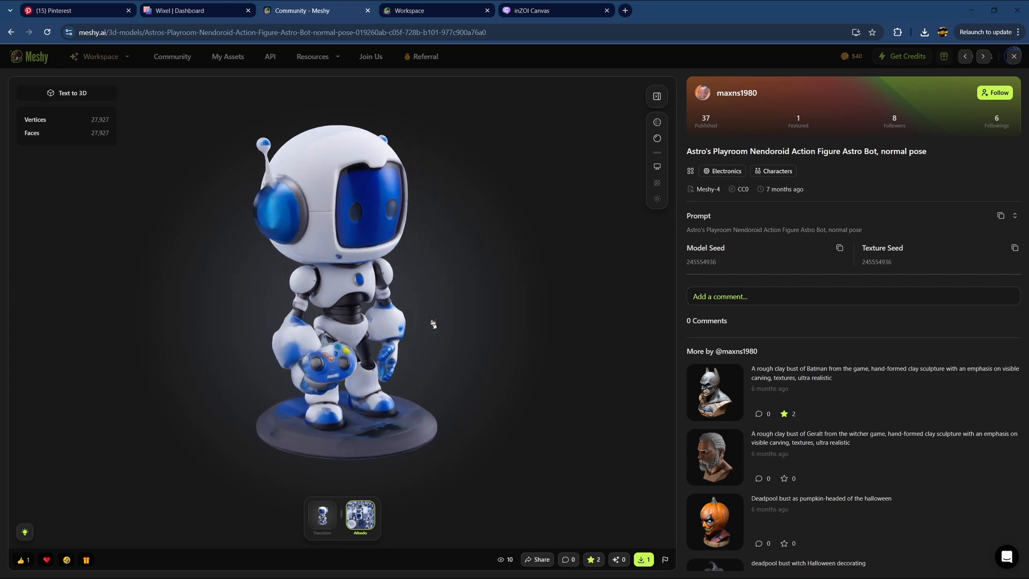
pyautogui.scroll(-5, 726, 461)
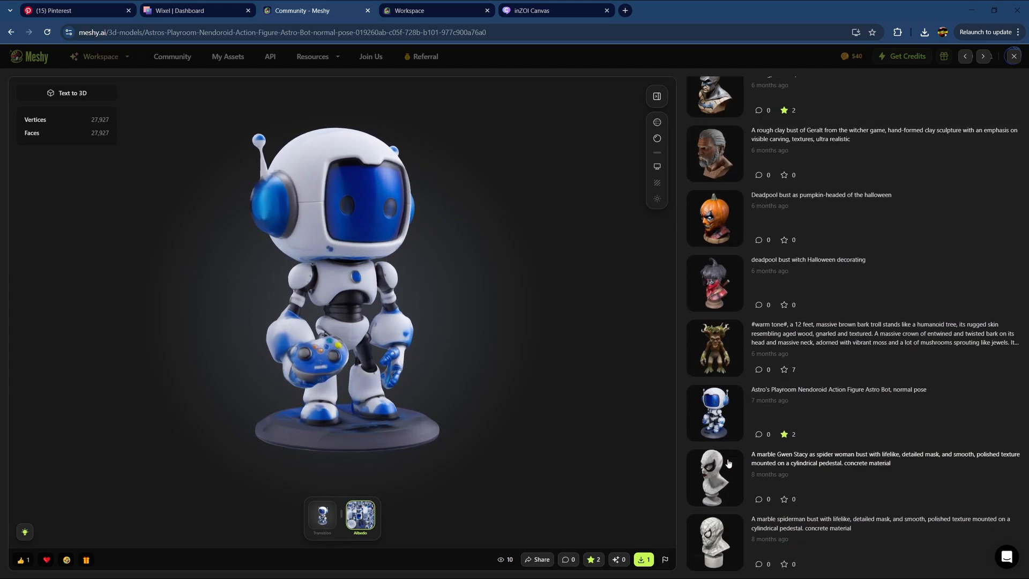
# - Open the creator's marble Gwen Stacy spider woman bust and examine it from the front
pyautogui.click(719, 471)
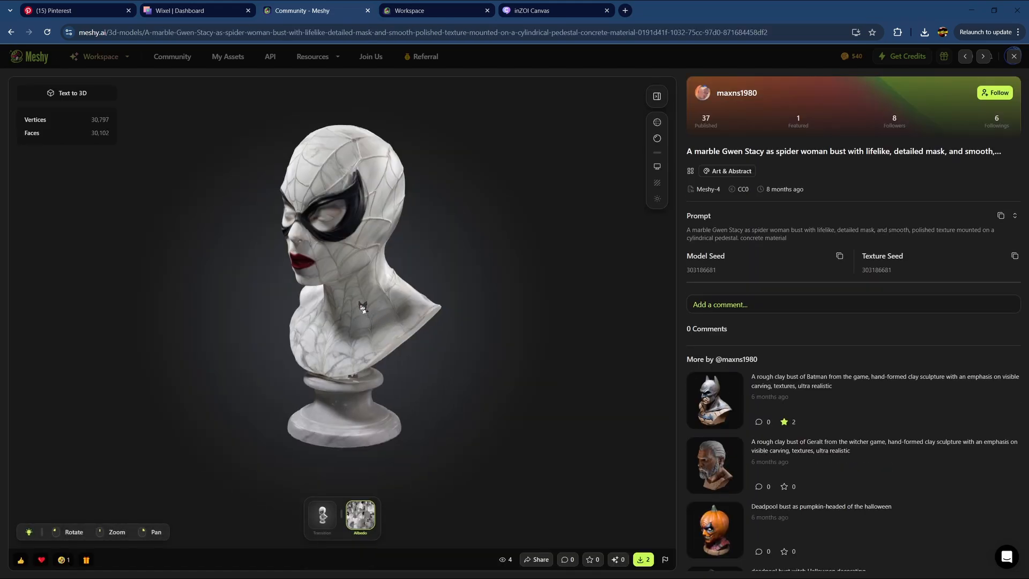
pyautogui.moveTo(339, 304); pyautogui.dragTo(340, 275)
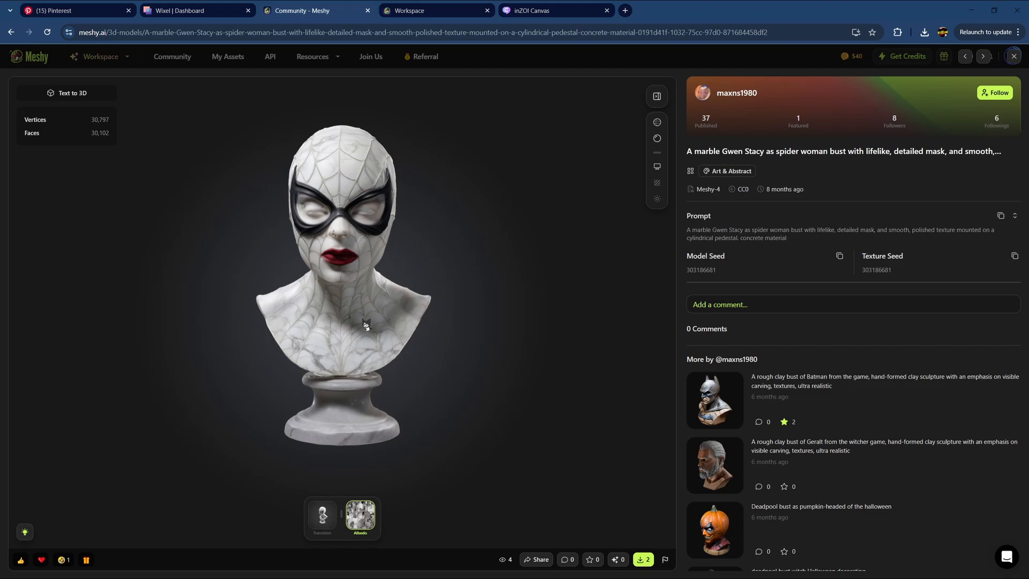
# - Open the creator's marble spiderman bust, examine it from the front, and follow the creator
pyautogui.scroll(-5, 712, 448)
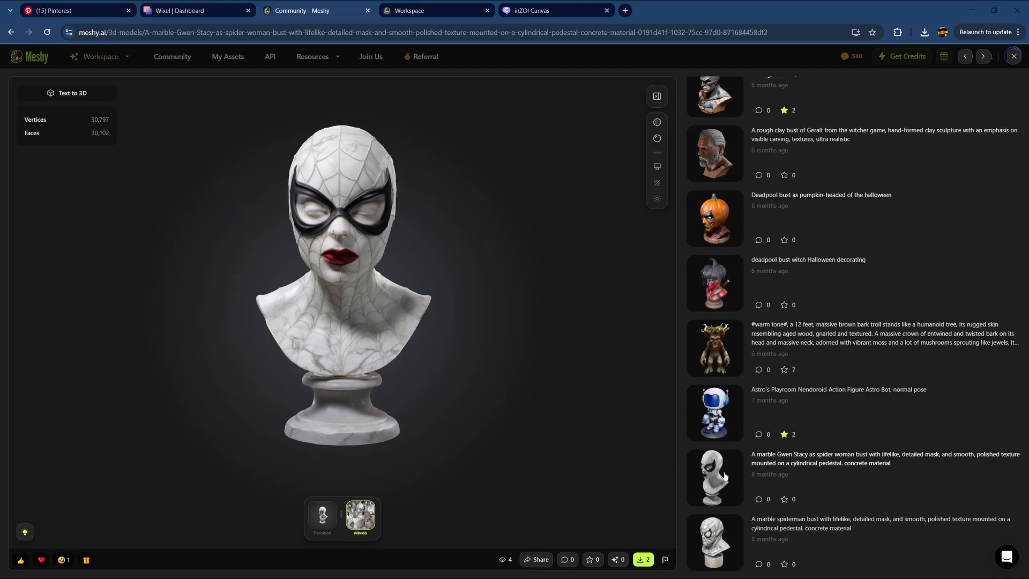
pyautogui.click(723, 540)
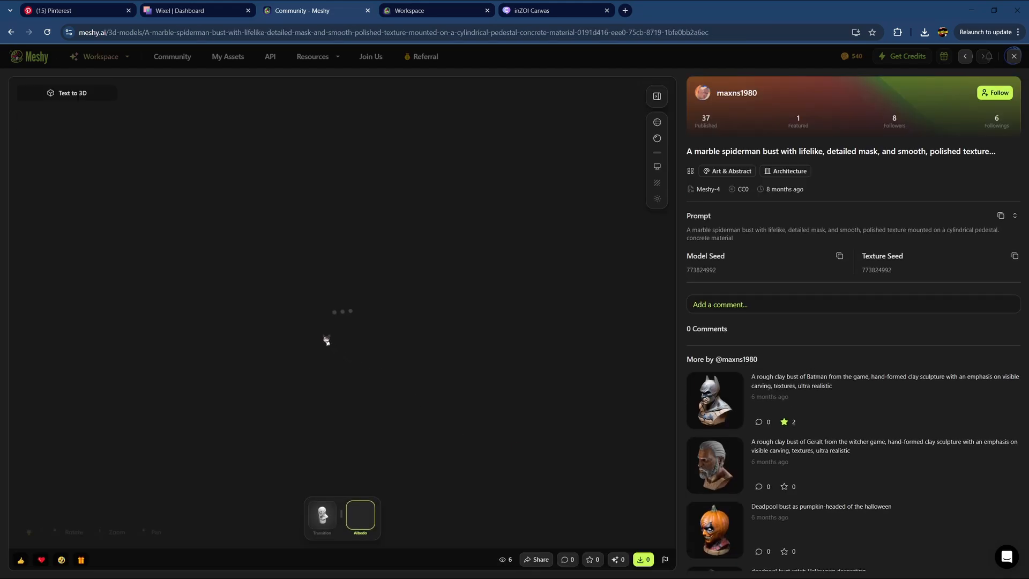
pyautogui.moveTo(335, 337); pyautogui.dragTo(316, 322)
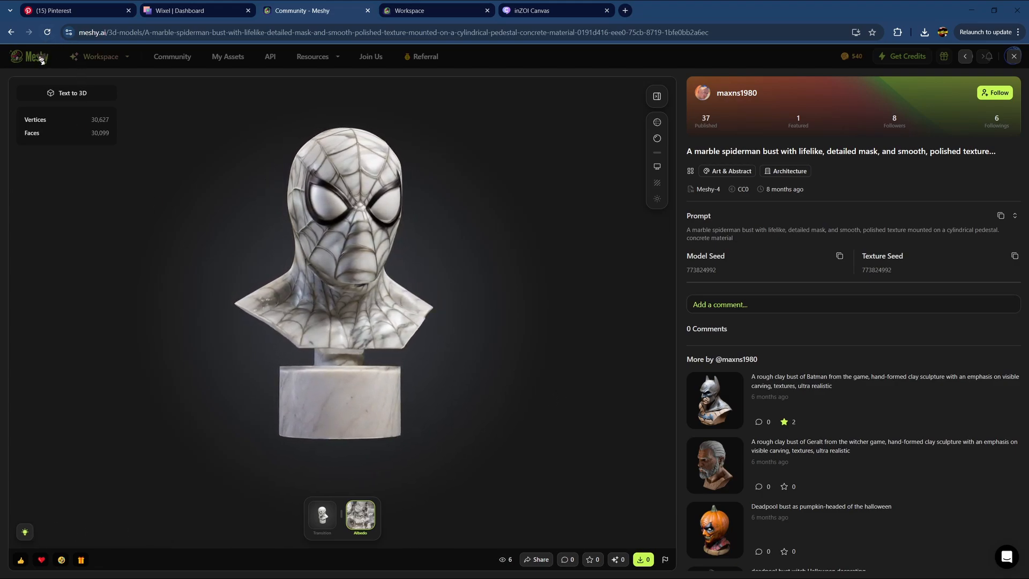
pyautogui.click(987, 93)
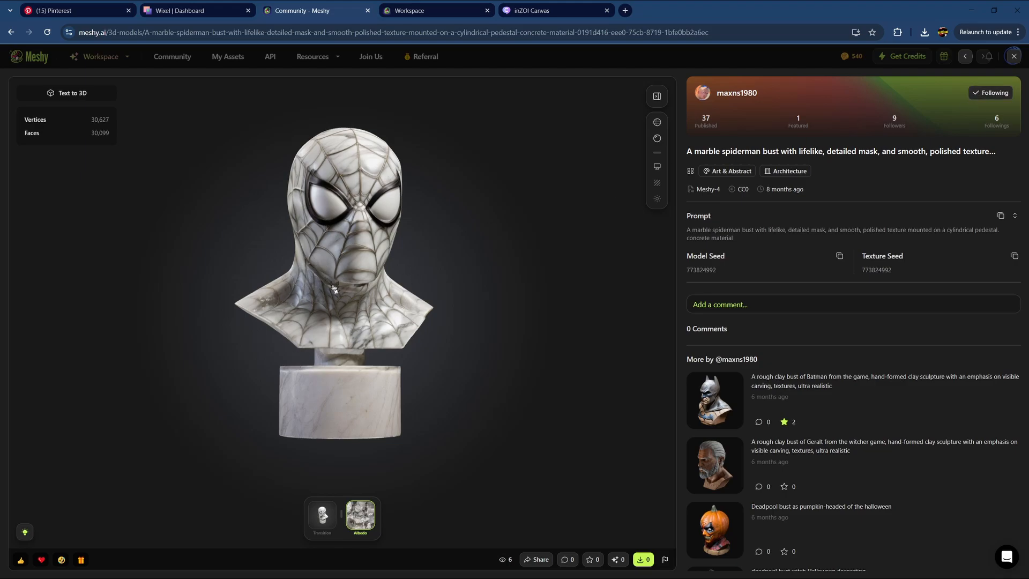
pyautogui.moveTo(334, 290); pyautogui.dragTo(319, 311)
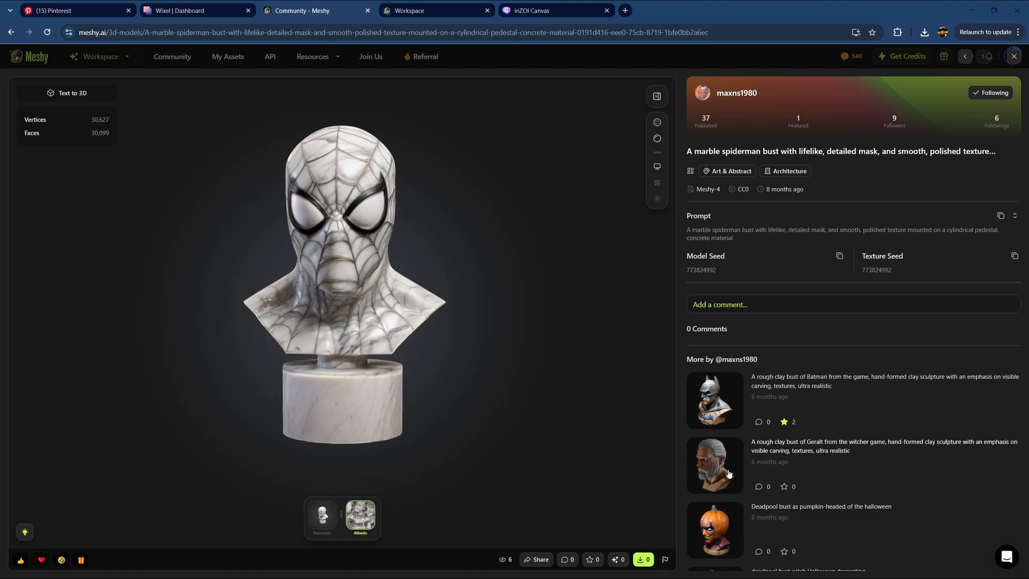
# - Open the creator's rough clay bust of Batman, give it a heart reaction, and turn it to face front
pyautogui.click(717, 401)
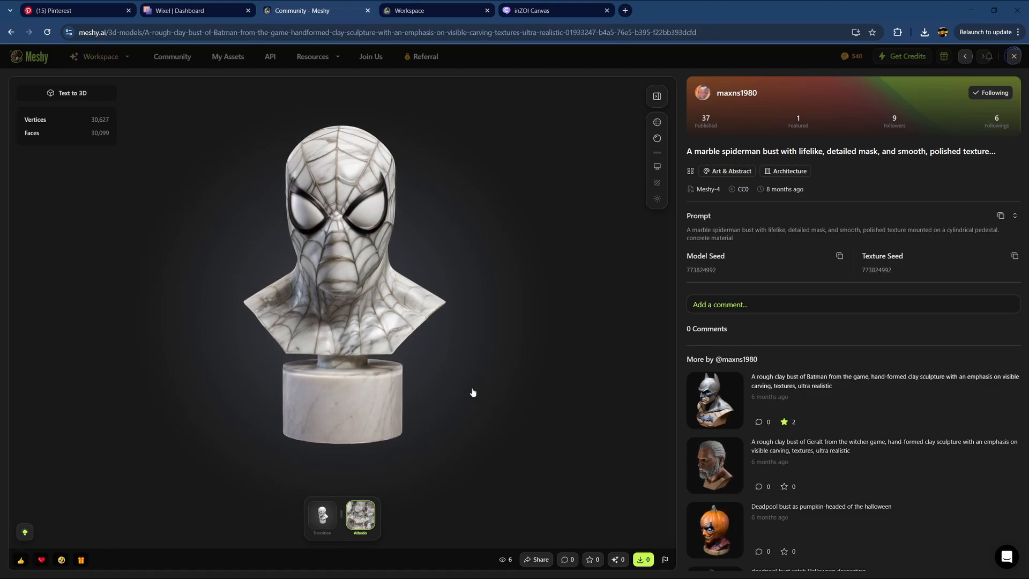
pyautogui.click(47, 560)
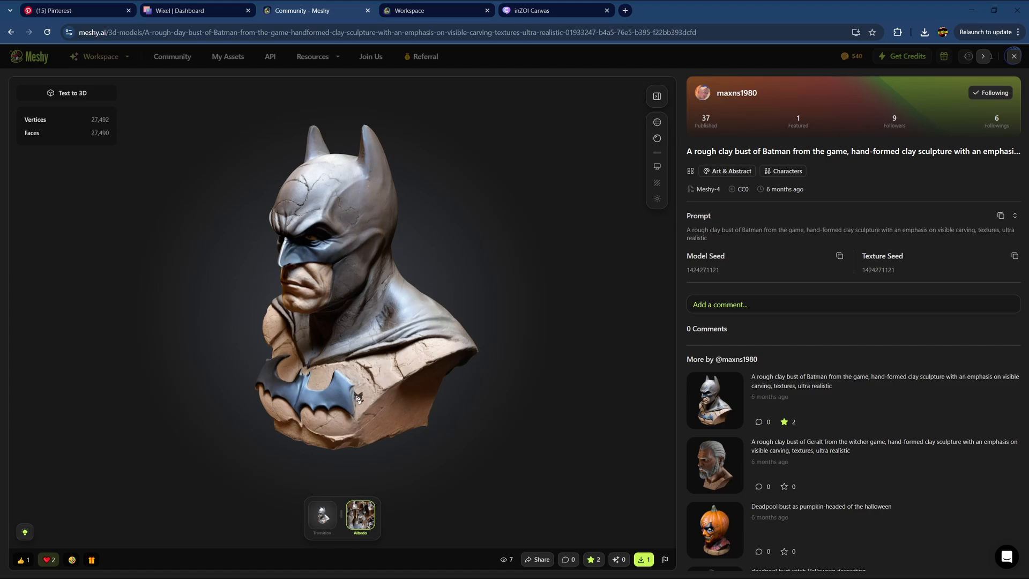
pyautogui.moveTo(358, 398); pyautogui.dragTo(444, 385)
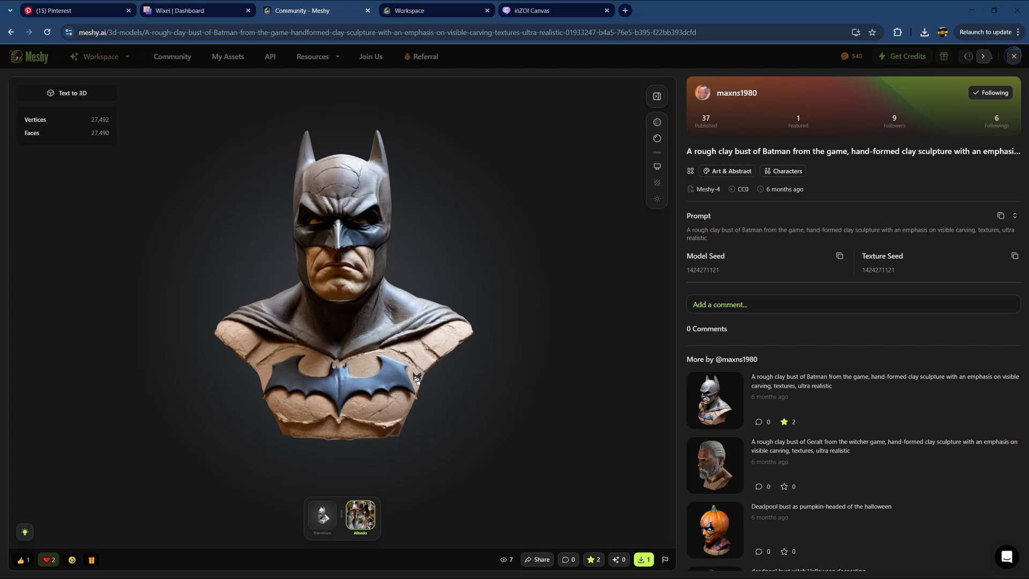
# - Return to the community's plush search results and look through the models for interesting plush toys and accessories
pyautogui.click(27, 62)
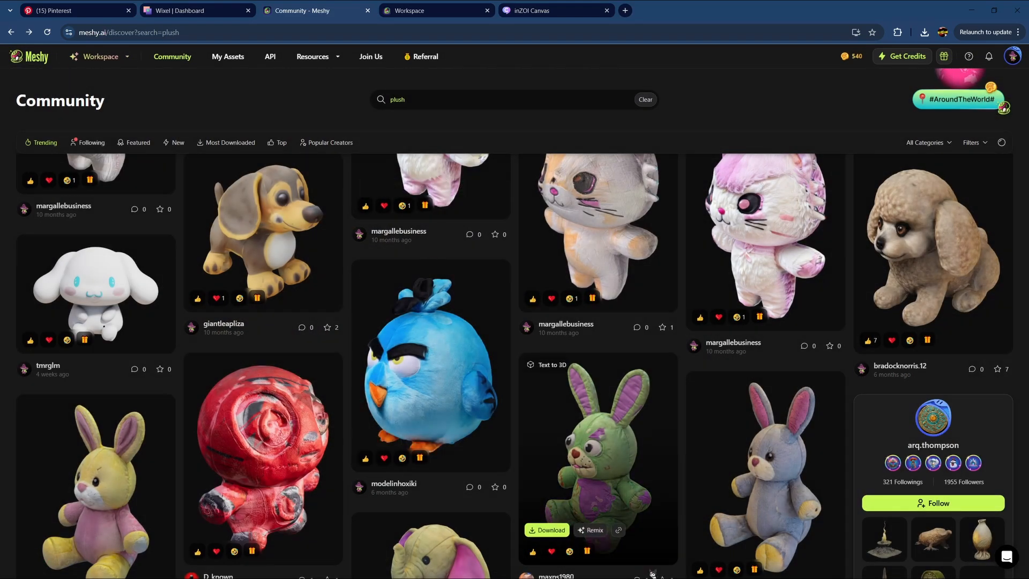
pyautogui.scroll(-10, 604, 456)
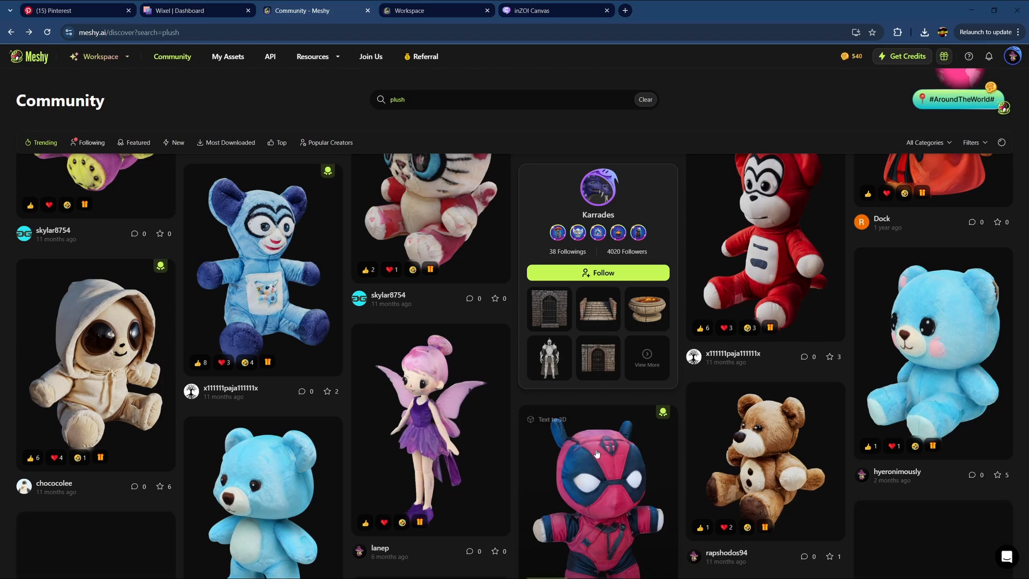
pyautogui.scroll(-10, 340, 279)
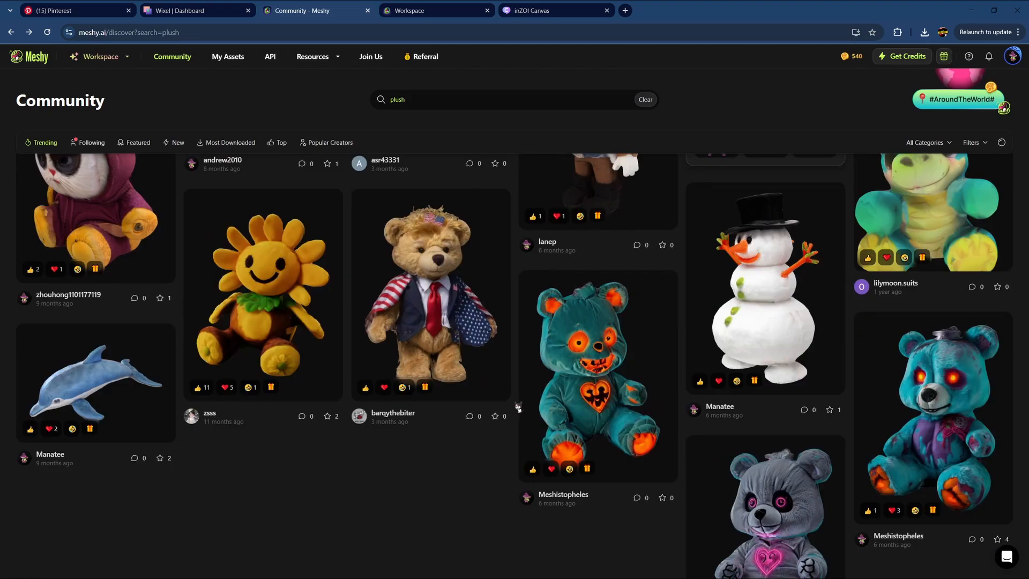
pyautogui.scroll(-10, 452, 383)
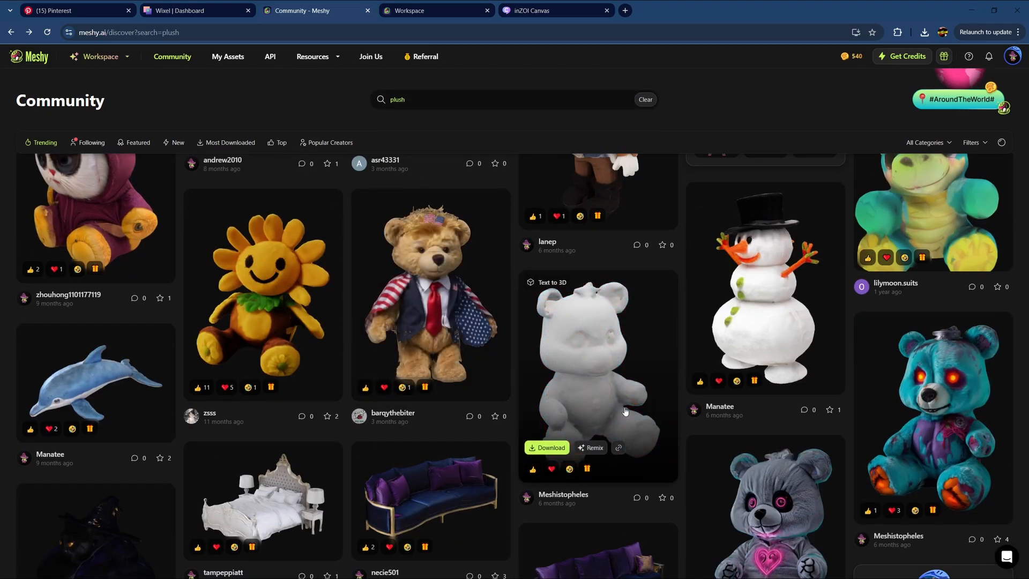
pyautogui.scroll(-10, 627, 411)
pyautogui.scroll(10, 296, 279)
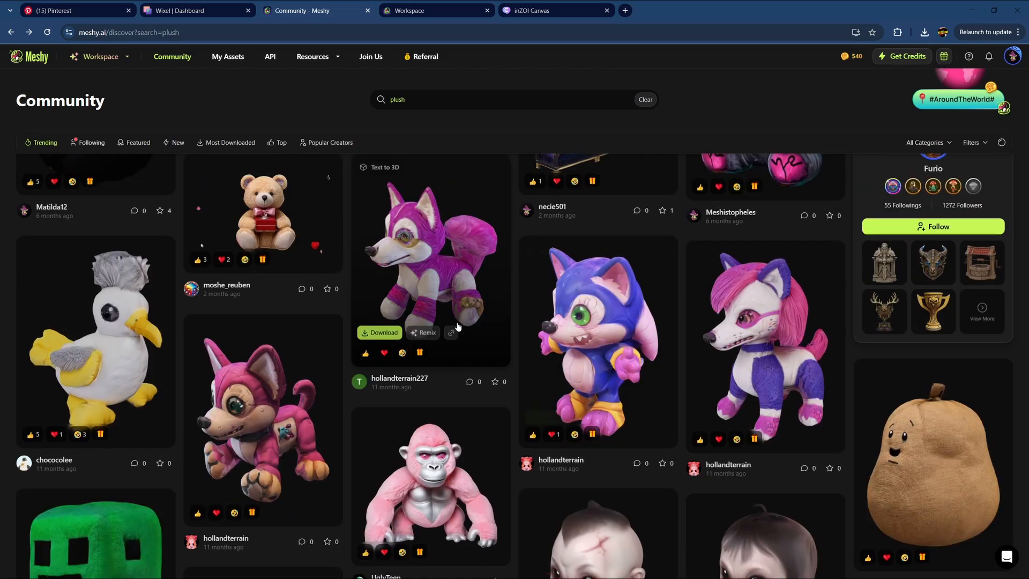
pyautogui.scroll(-10, 296, 279)
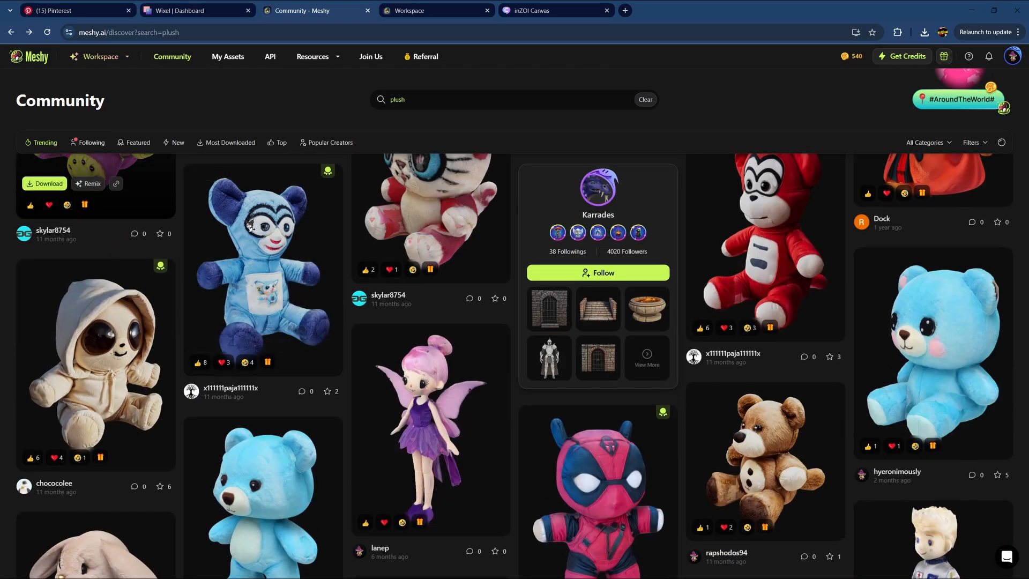
pyautogui.scroll(-10, 469, 268)
pyautogui.scroll(-15, 469, 267)
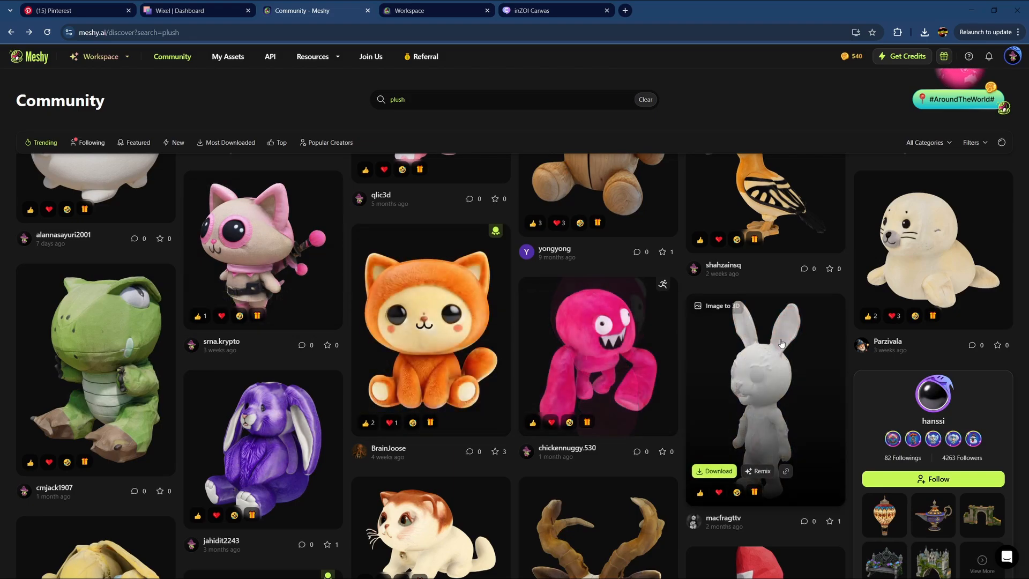
pyautogui.scroll(-5, 781, 341)
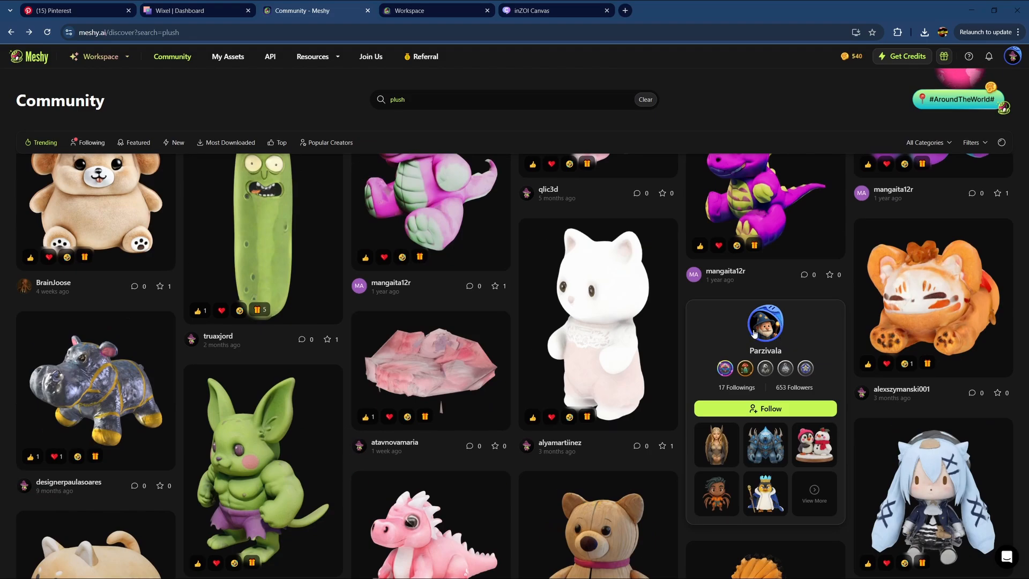
pyautogui.scroll(-5, 754, 333)
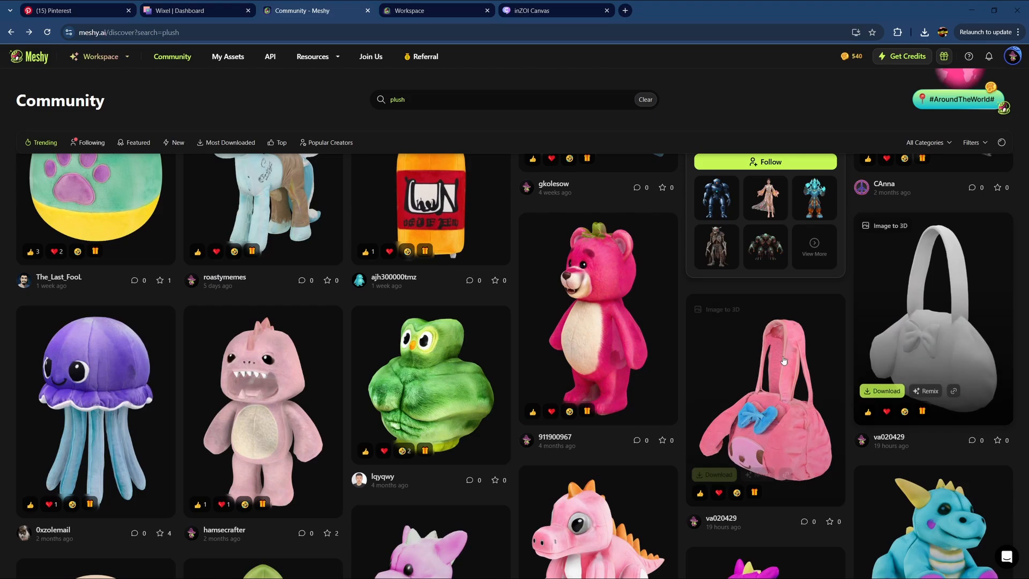
# - Open the pink Plush Bunny Bag model, view it from the front, and star it
pyautogui.click(778, 361)
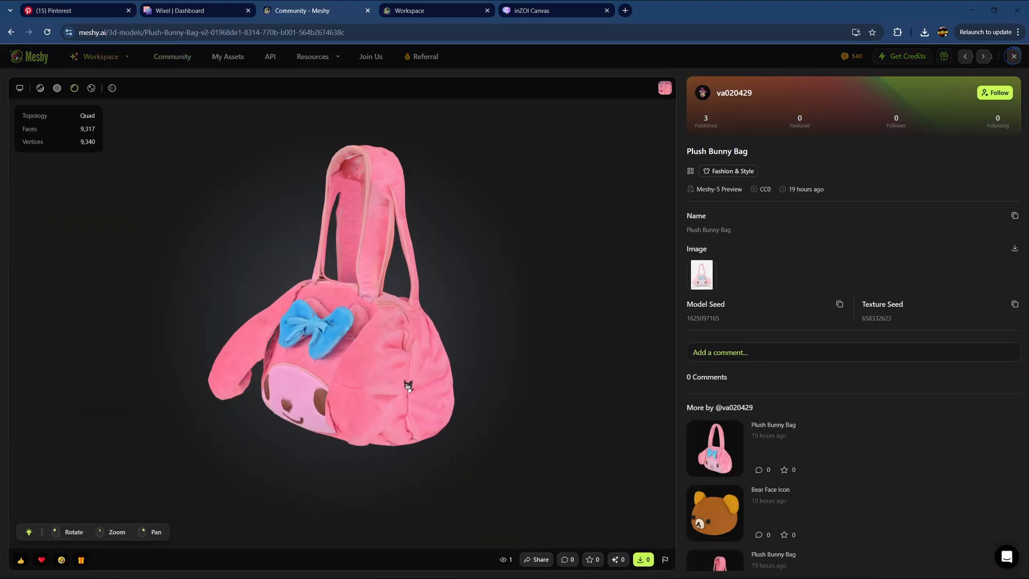
pyautogui.moveTo(480, 386); pyautogui.dragTo(458, 373)
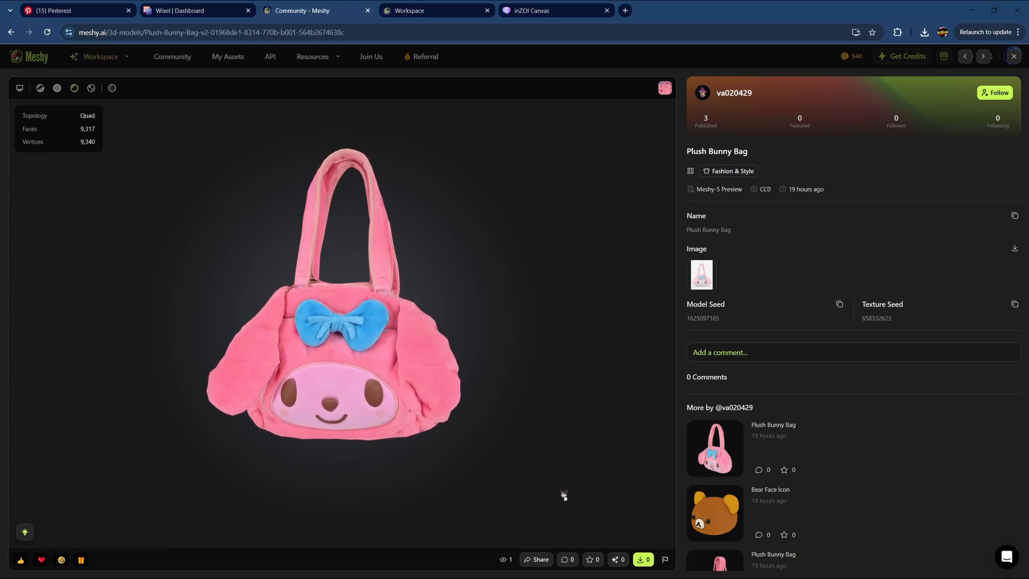
pyautogui.click(591, 560)
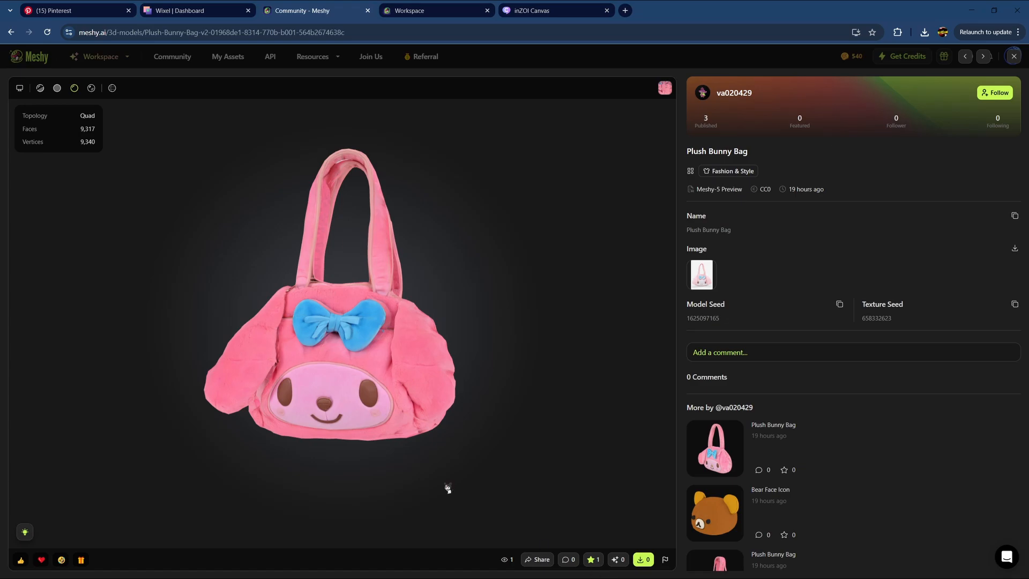
# - Open the Image to 3D workspace and show the four untextured drafts of Enchanted Castle Wall Art
pyautogui.click(105, 57)
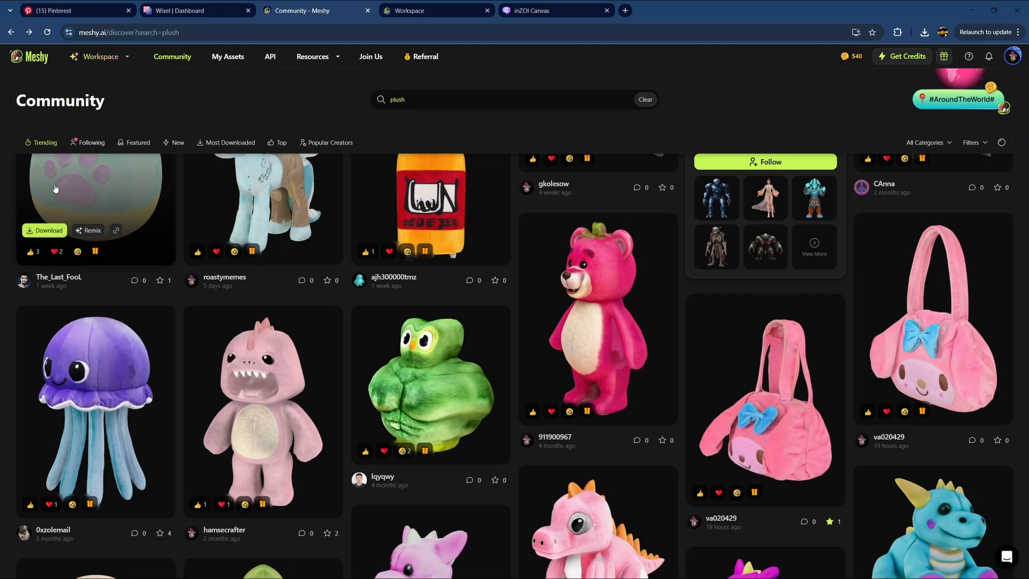
pyautogui.moveTo(128, 59)
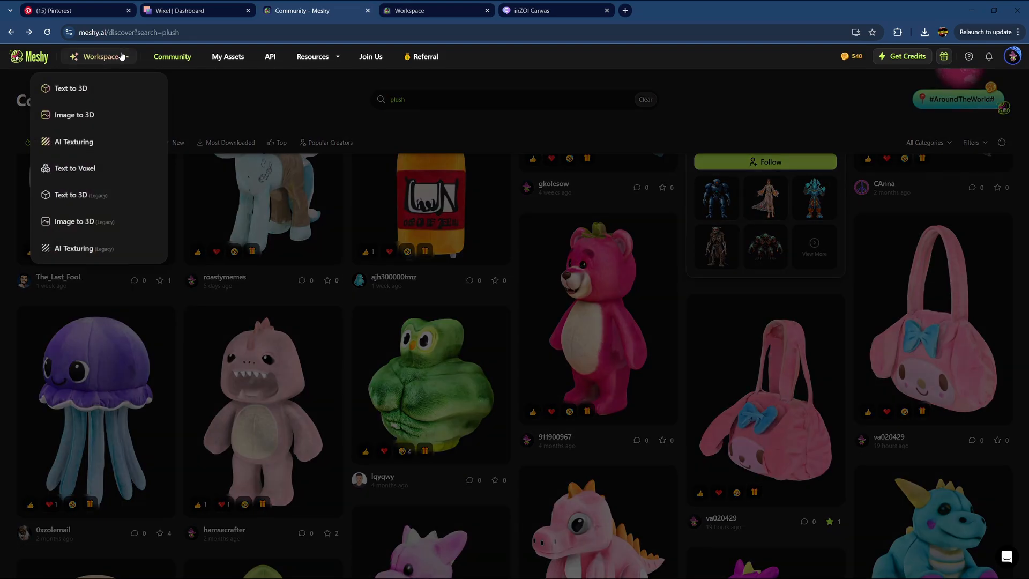
pyautogui.click(77, 116)
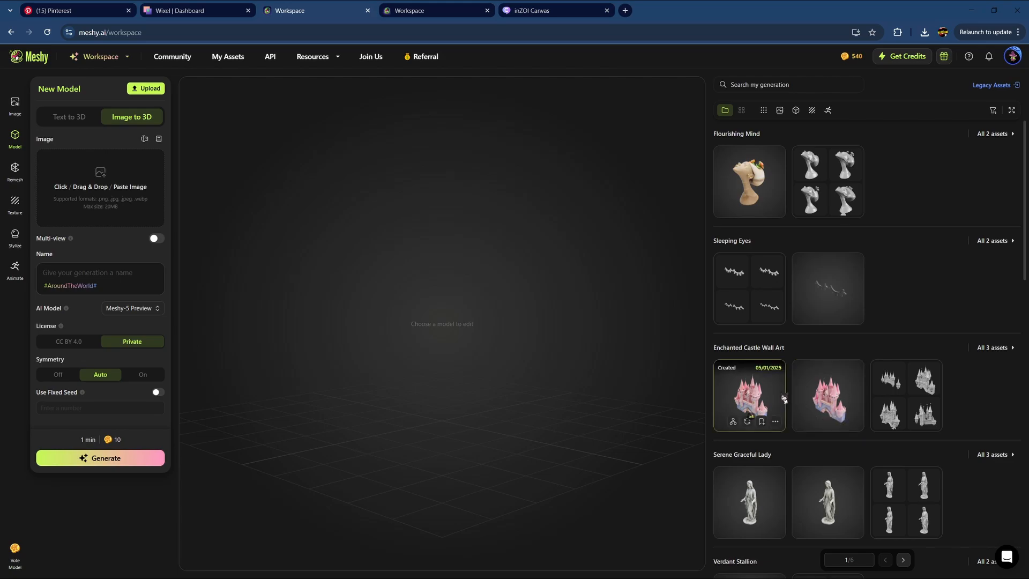
pyautogui.click(896, 398)
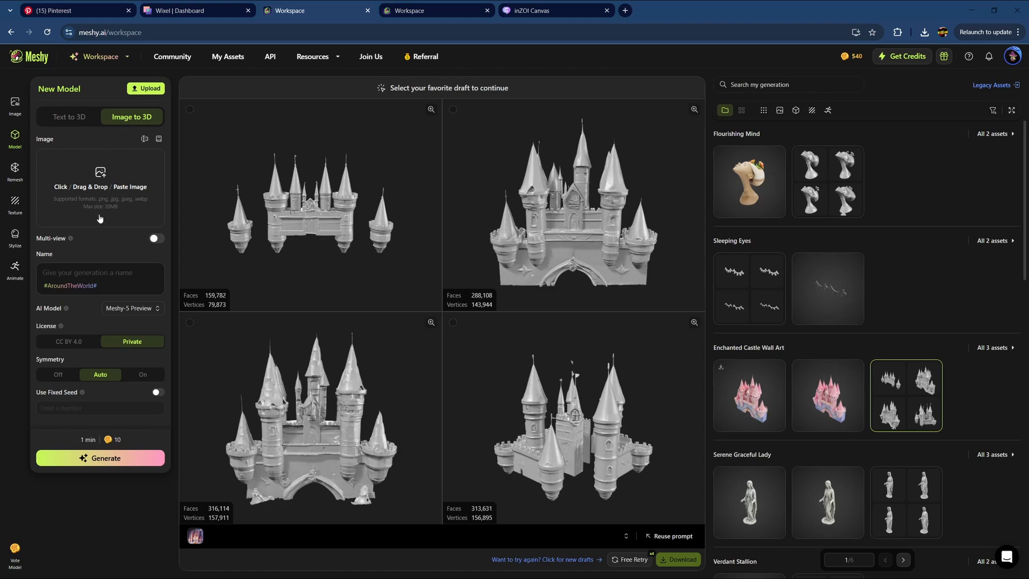
# - Turn on multi-view for the new model to inspect its extra image slots, and turn it back off
pyautogui.click(156, 238)
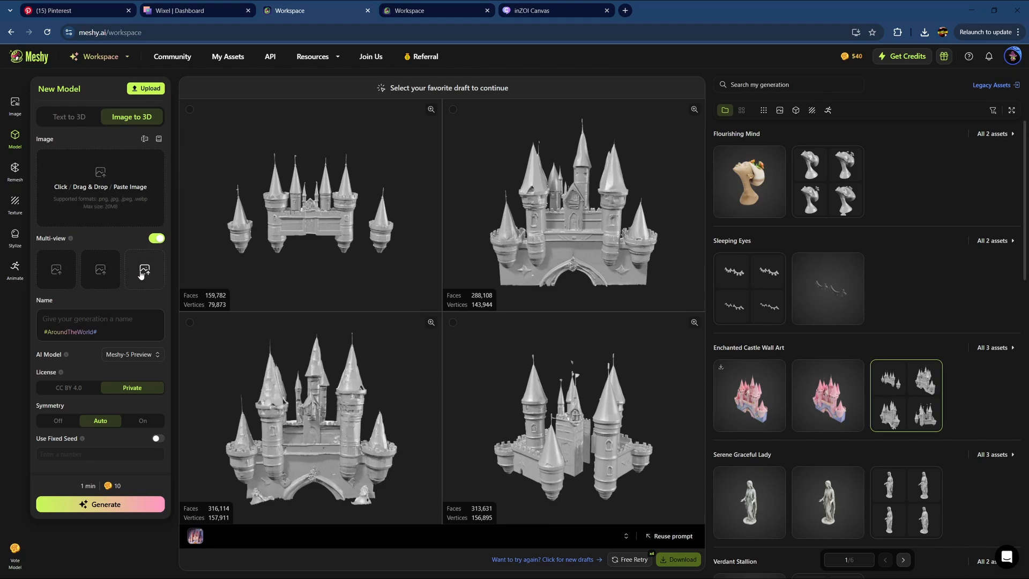
pyautogui.click(162, 238)
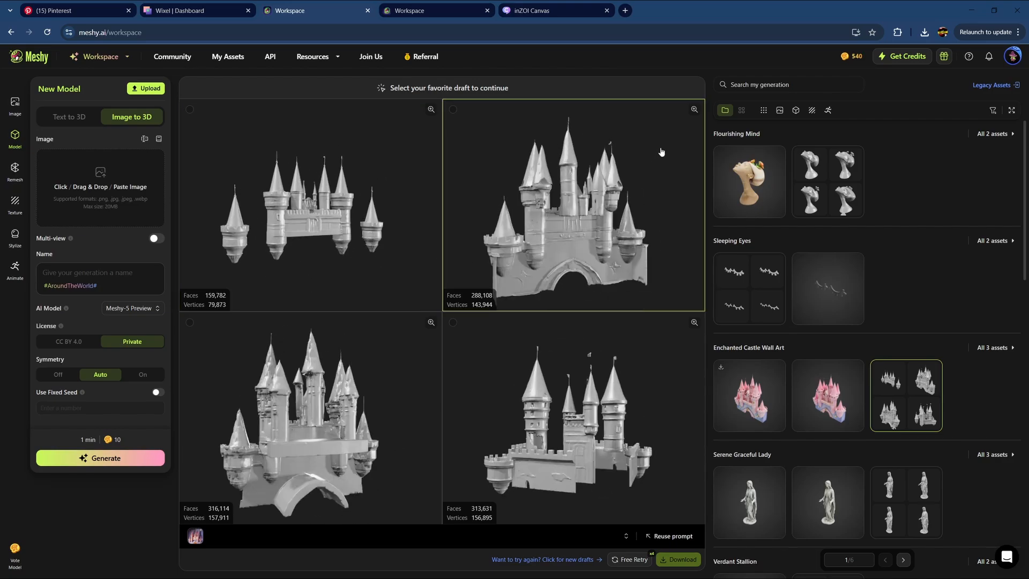
# - Enlarge the castle draft with 288,108 faces, examine it from several angles, and return to the four-draft overview
pyautogui.click(694, 109)
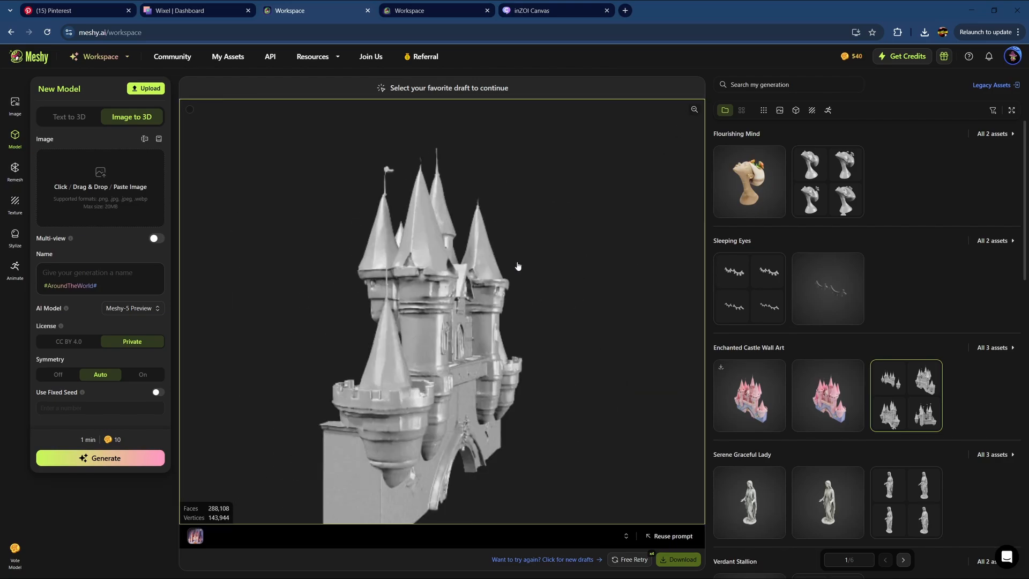
pyautogui.moveTo(511, 315); pyautogui.dragTo(699, 111)
pyautogui.click(694, 111)
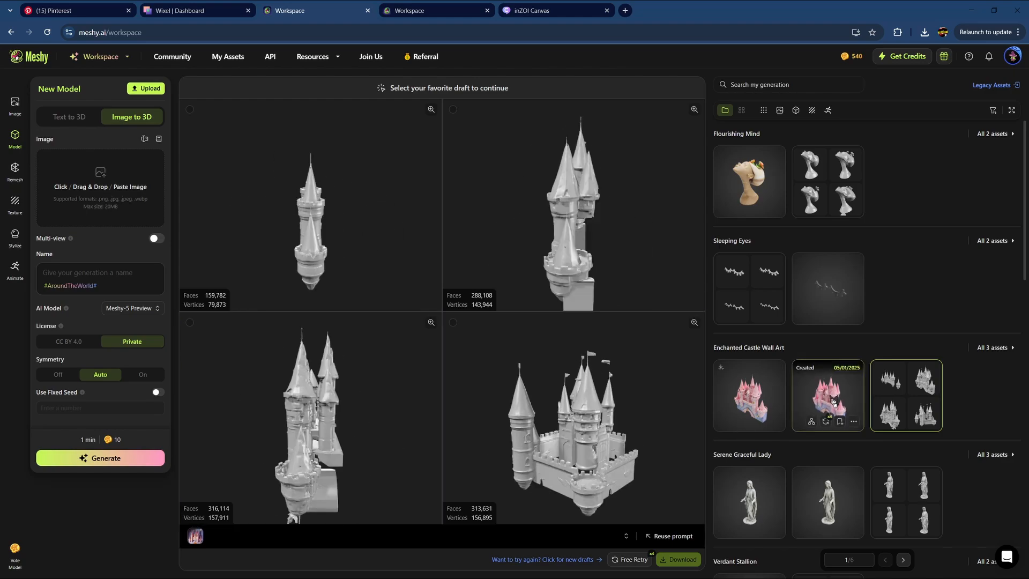
# - Compare the two textured versions of Enchanted Castle Wall Art from the front, examining the gold-detailed one up close
pyautogui.click(834, 403)
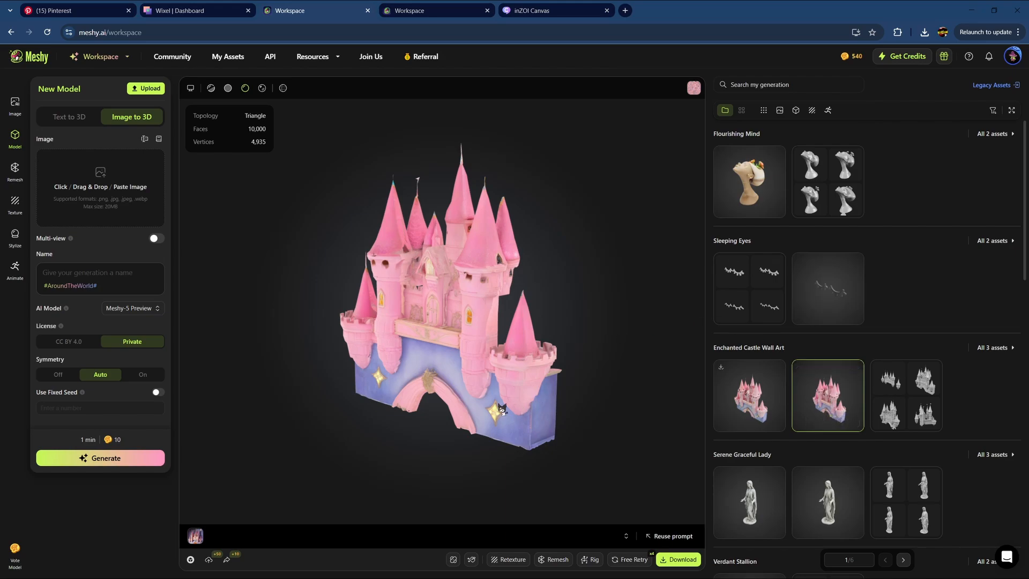
pyautogui.moveTo(491, 398); pyautogui.dragTo(490, 375)
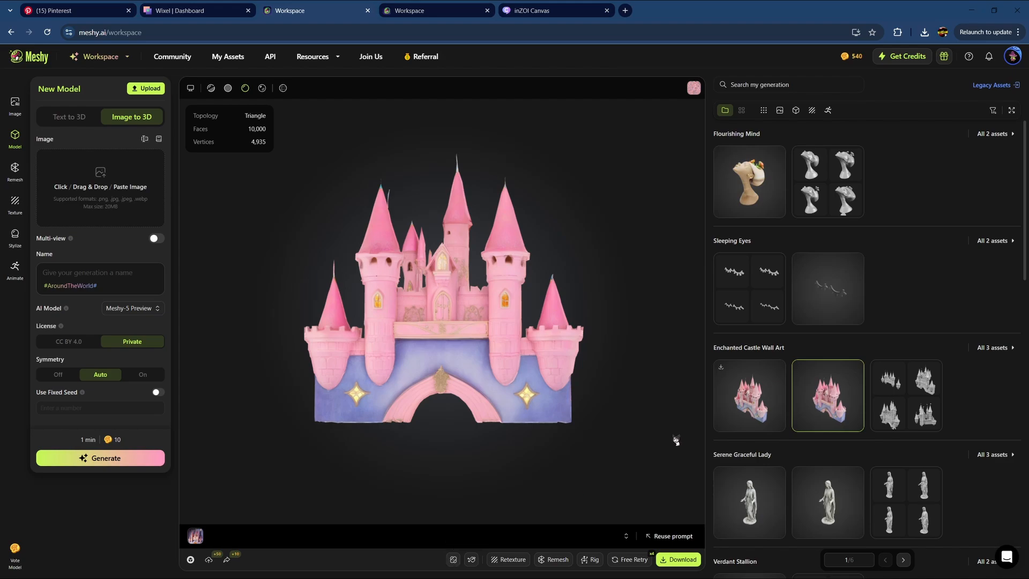
pyautogui.click(766, 386)
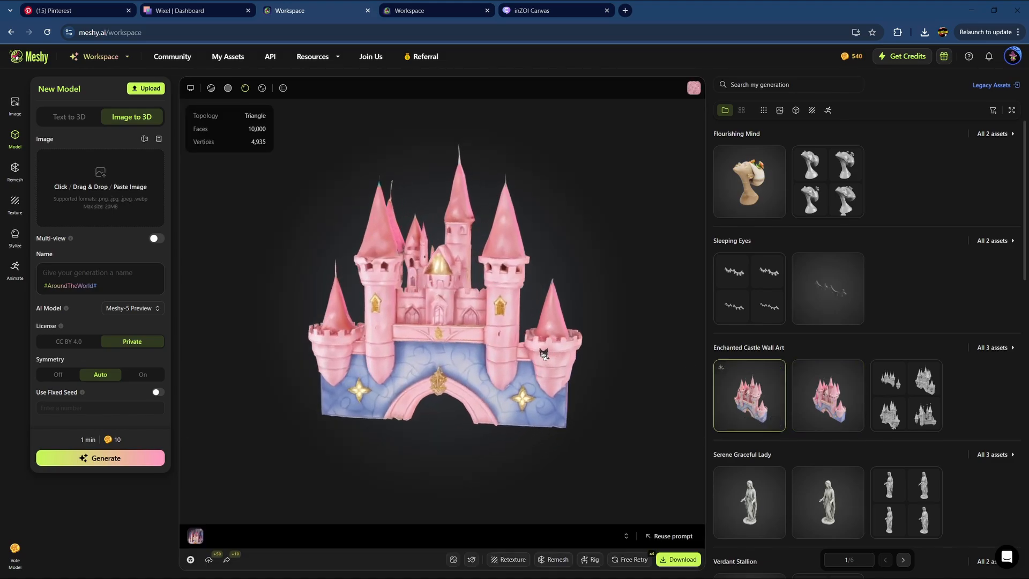
pyautogui.scroll(5, 534, 346)
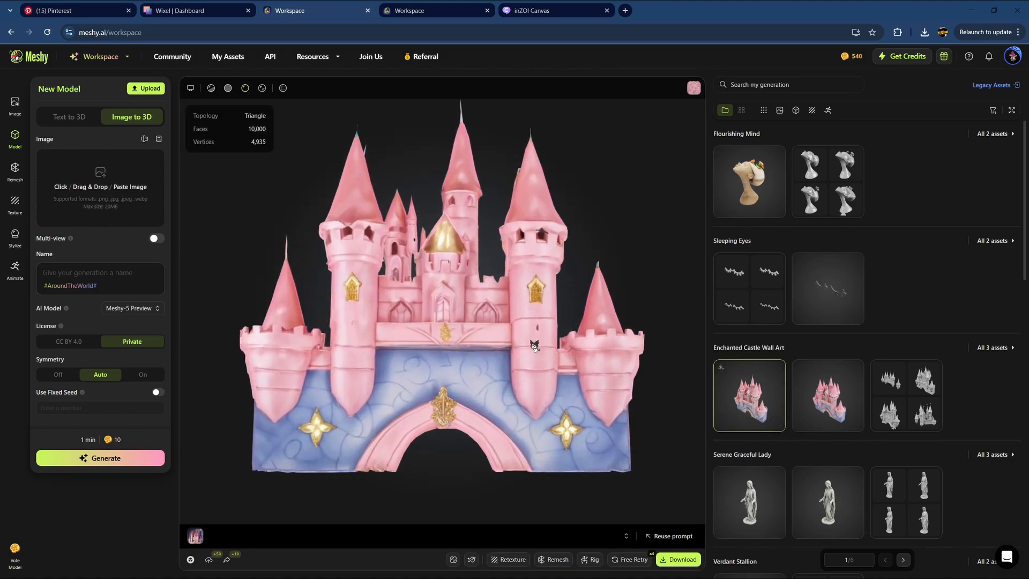
pyautogui.moveTo(566, 397); pyautogui.dragTo(546, 426)
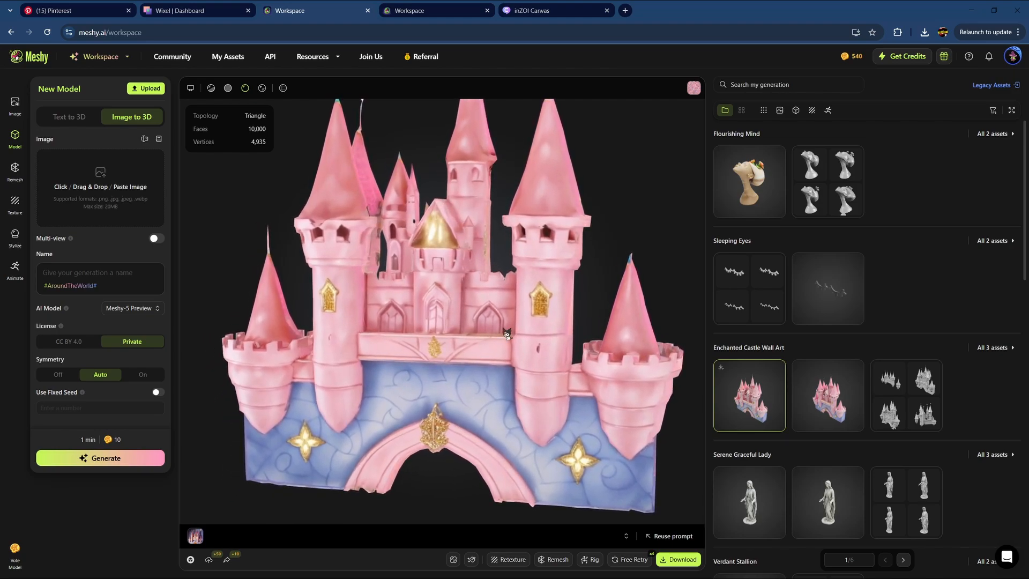
# - Rotate the gold-detailed castle to examine its front and towers, and bring the whole model into view
pyautogui.moveTo(318, 234); pyautogui.dragTo(371, 287)
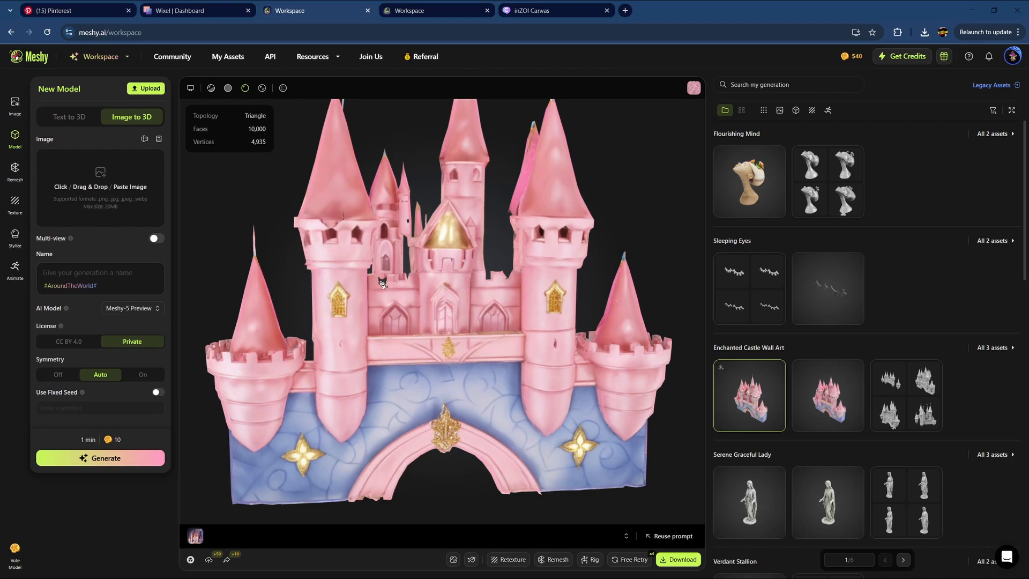
pyautogui.moveTo(382, 282); pyautogui.dragTo(438, 343)
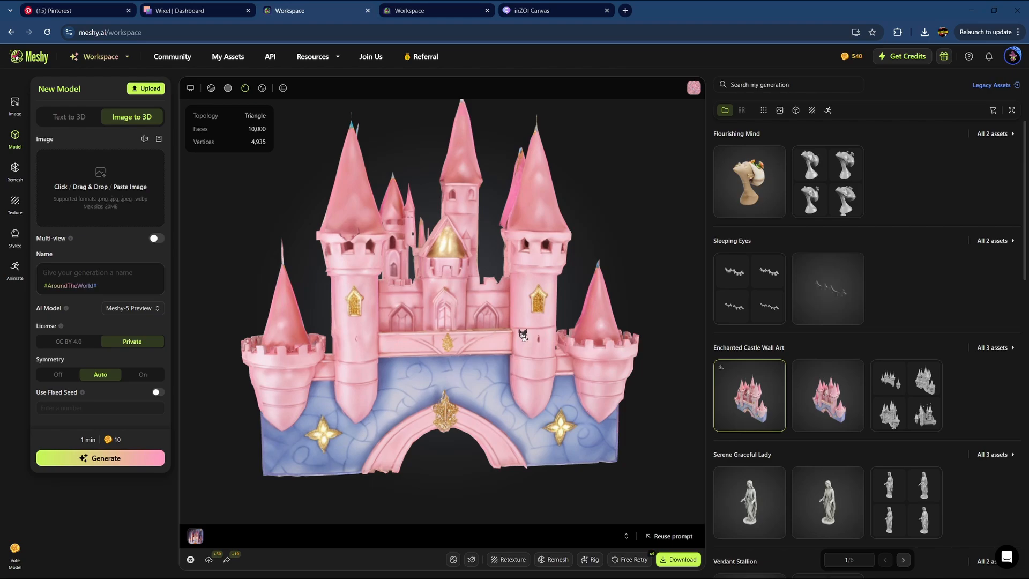
# - View the four untextured drafts of Serene Graceful Lady and compare its two textured versions from the front
pyautogui.moveTo(840, 535)
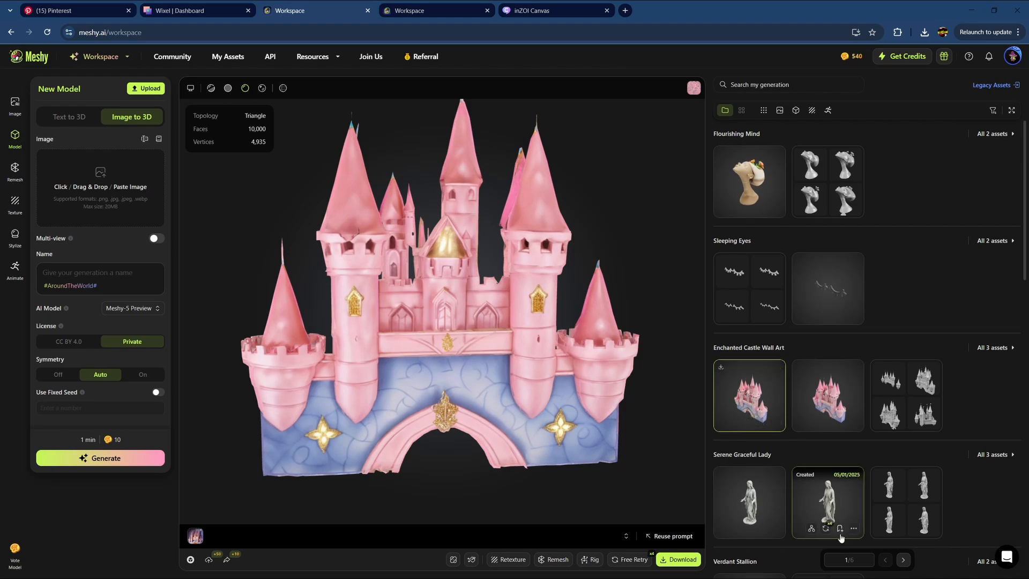
pyautogui.click(905, 502)
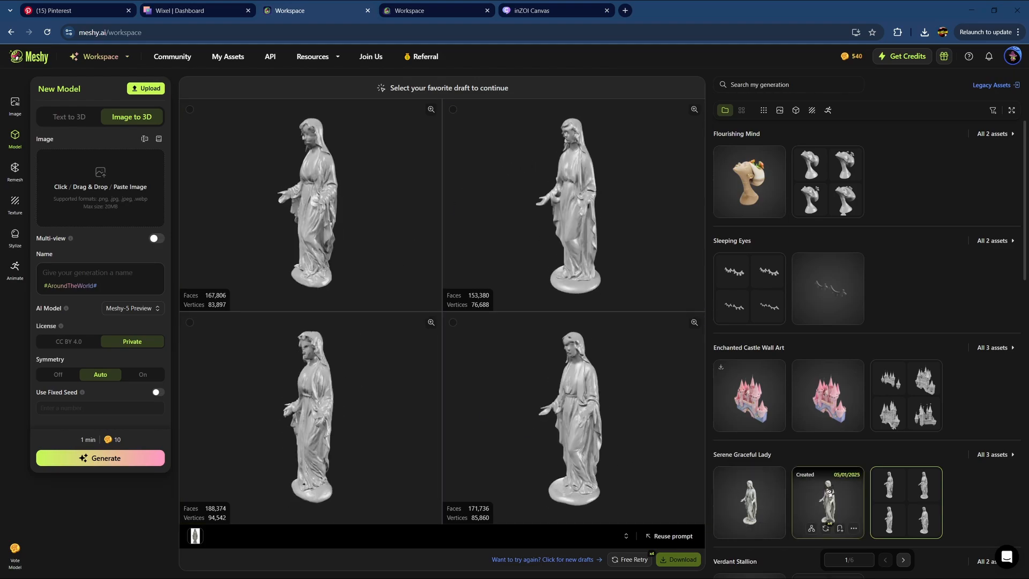
pyautogui.click(828, 495)
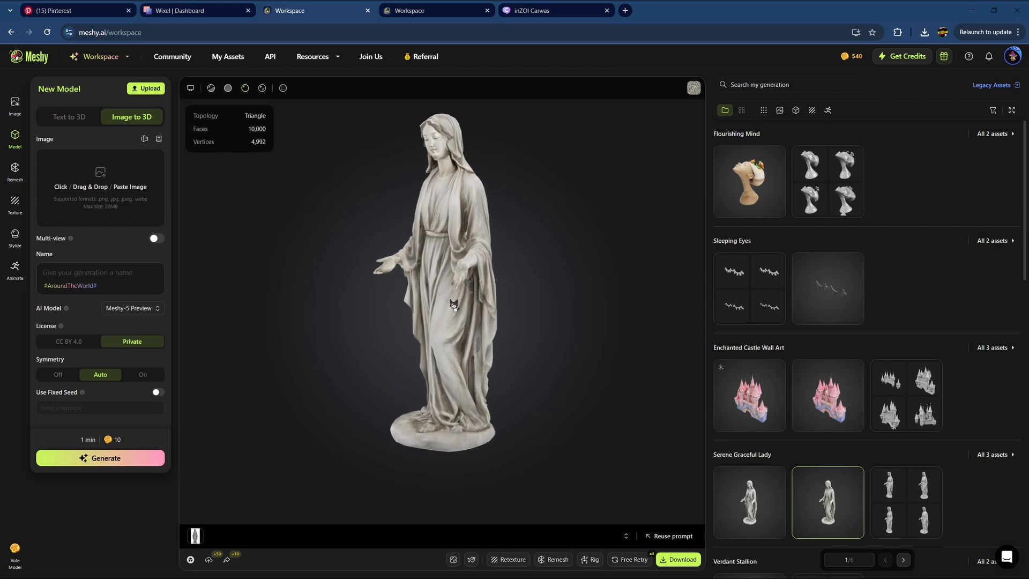
pyautogui.moveTo(454, 305); pyautogui.dragTo(496, 295)
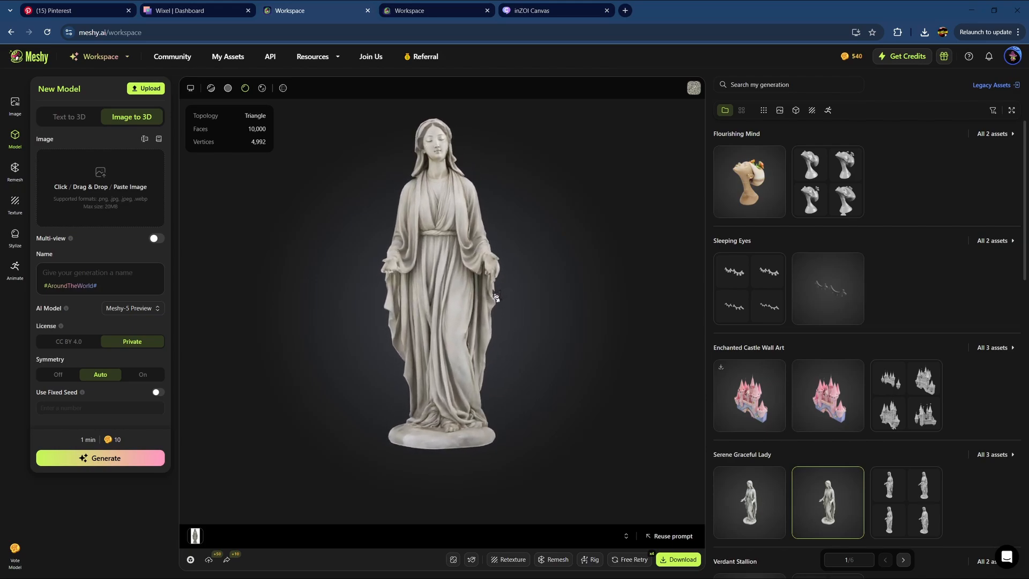
pyautogui.click(765, 501)
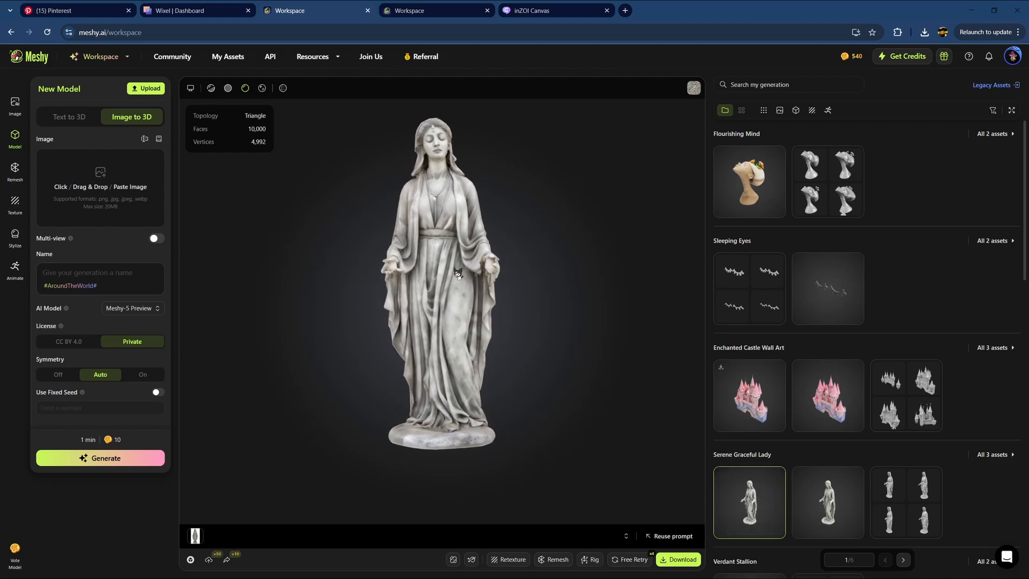
# - Go to page 2 of the generated assets and view the first Tea Time Serenity model and the textured Daydreaming in Style model
pyautogui.scroll(-9, 866, 403)
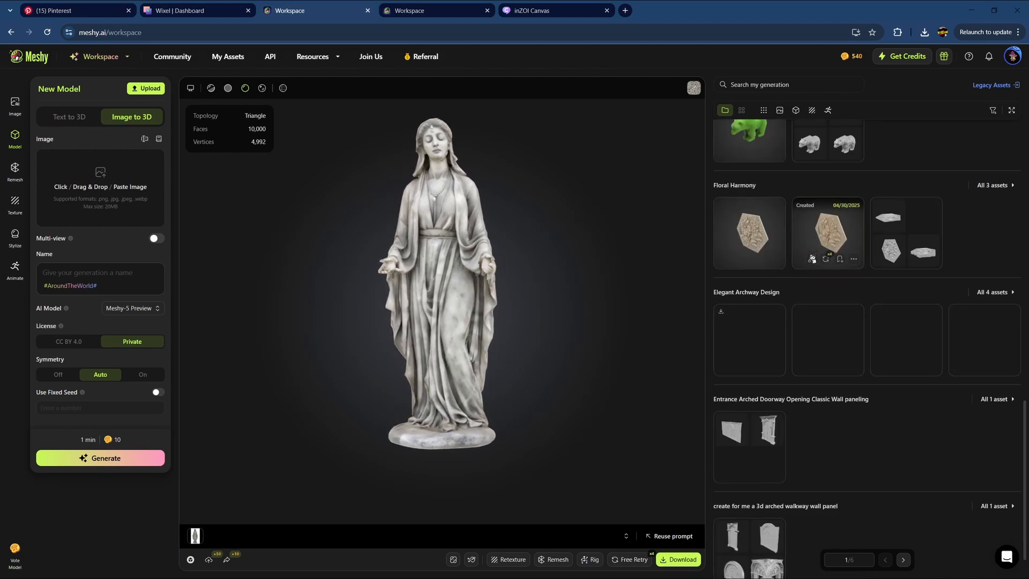
pyautogui.scroll(-1, 839, 378)
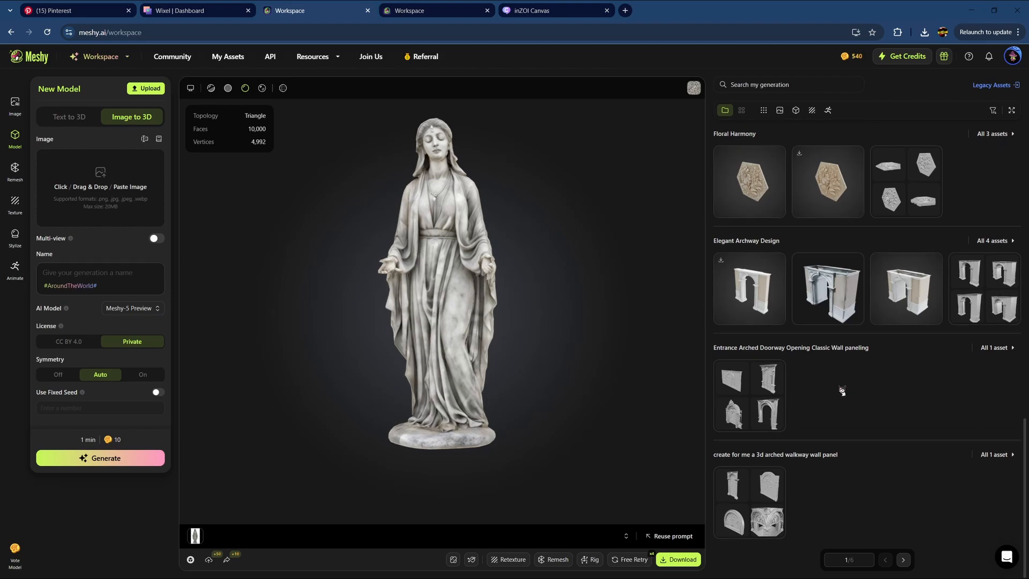
pyautogui.click(901, 558)
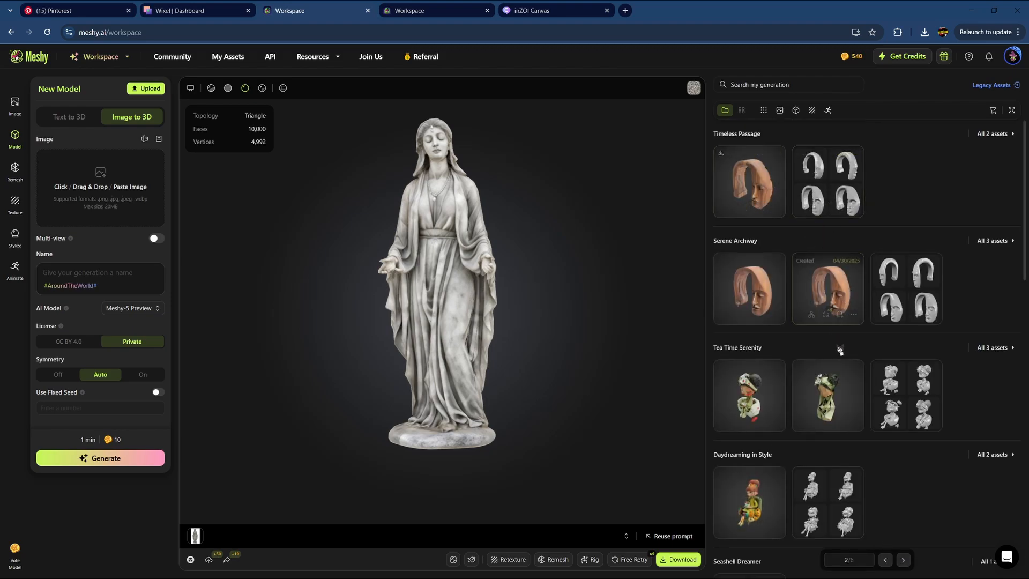
pyautogui.click(758, 400)
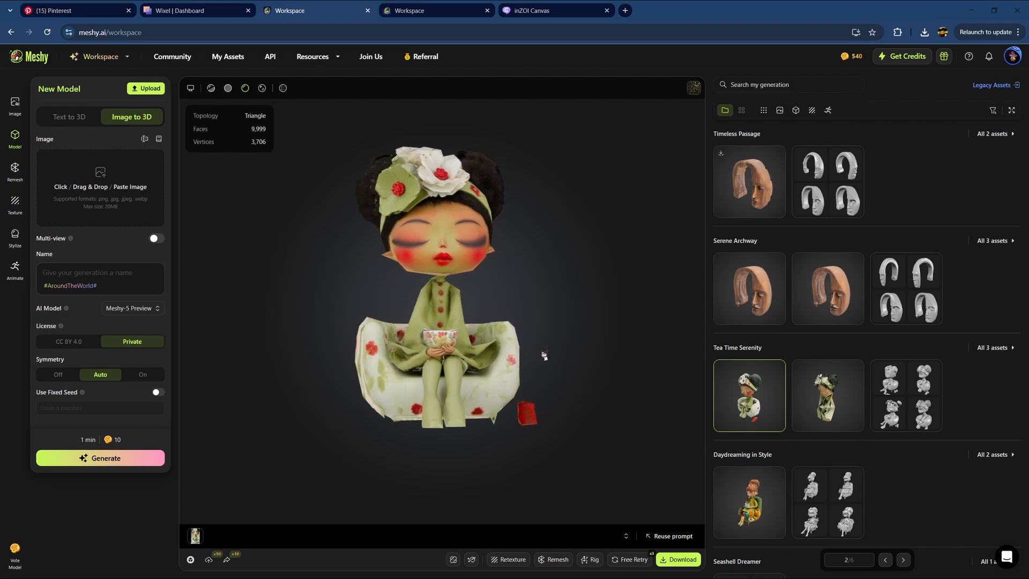
pyautogui.click(761, 499)
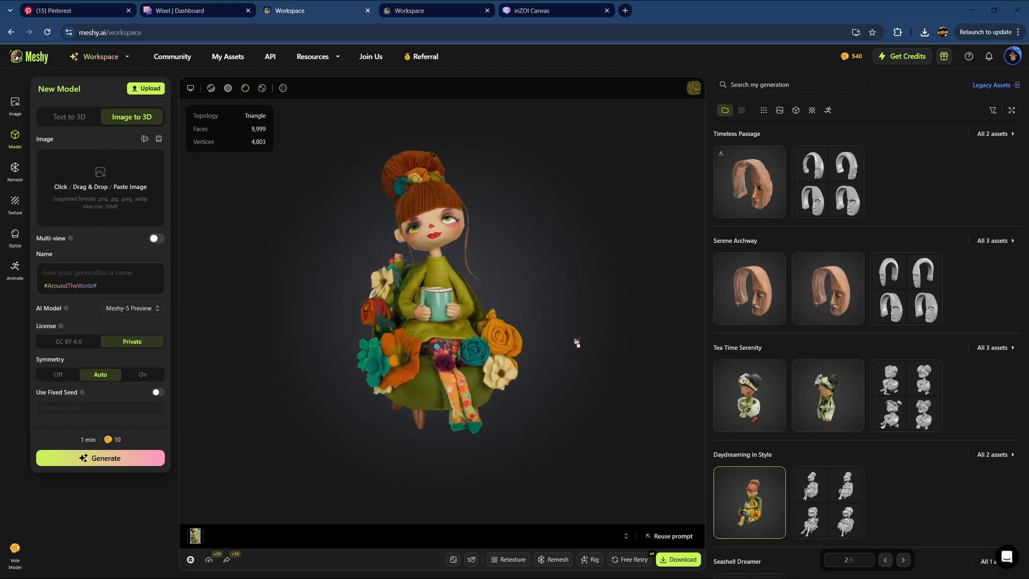
# - View the textured Serene Meditation Doll, the first Meditative Harmony model from the front, and the four drafts of the little girl with a big afro
pyautogui.scroll(-10, 905, 475)
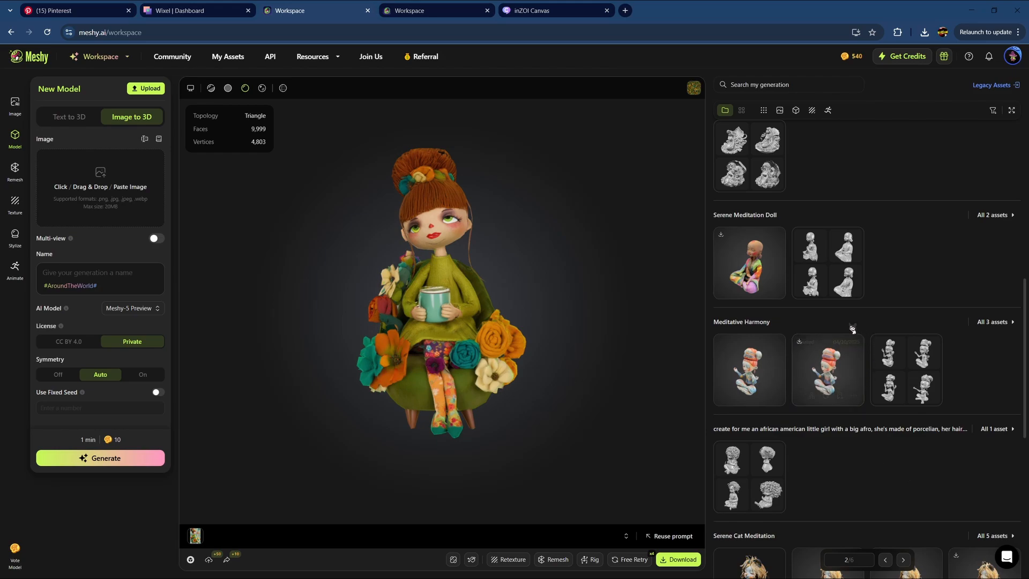
pyautogui.click(750, 260)
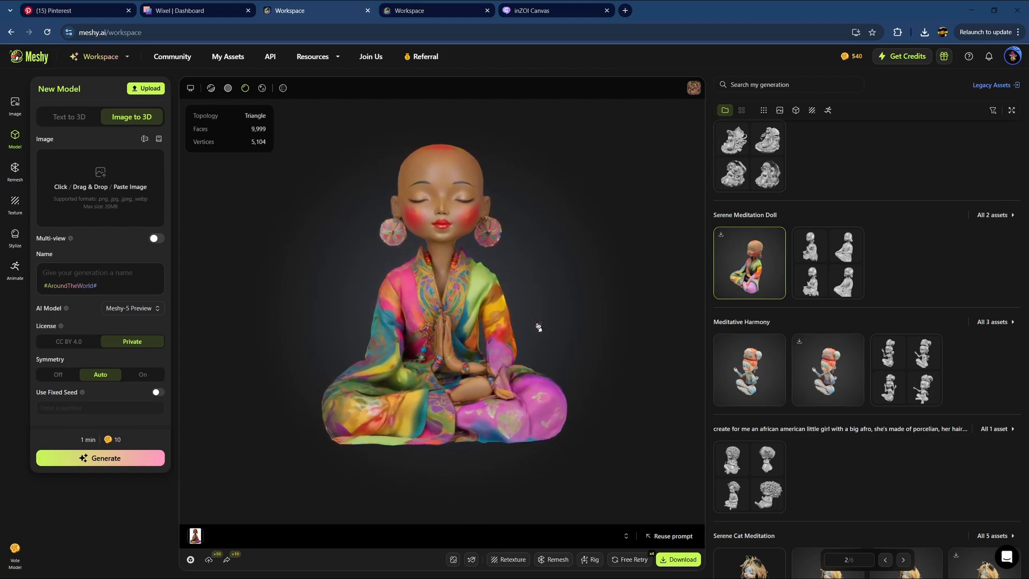
pyautogui.click(768, 374)
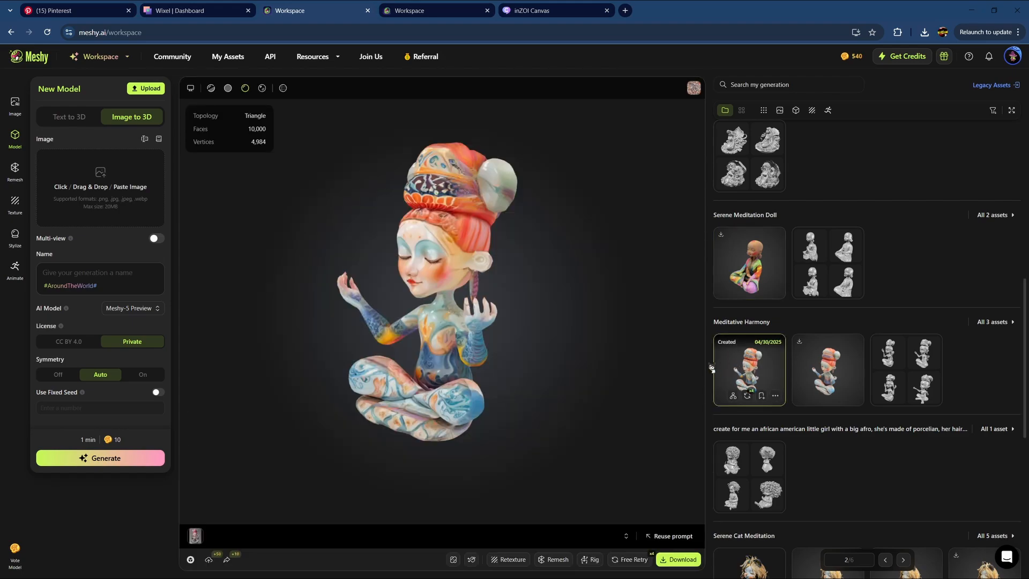
pyautogui.moveTo(487, 364); pyautogui.dragTo(532, 351)
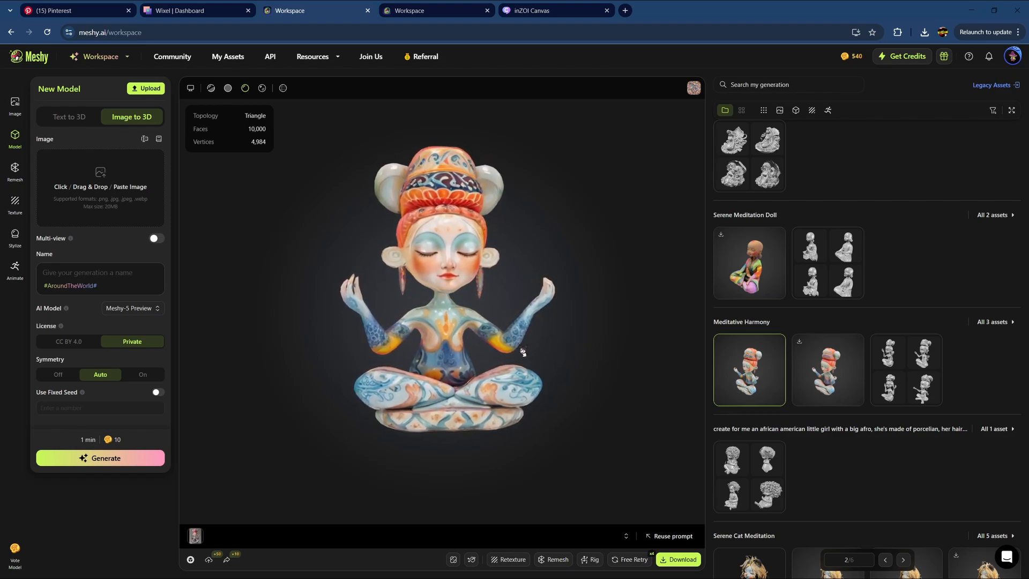
pyautogui.click(761, 479)
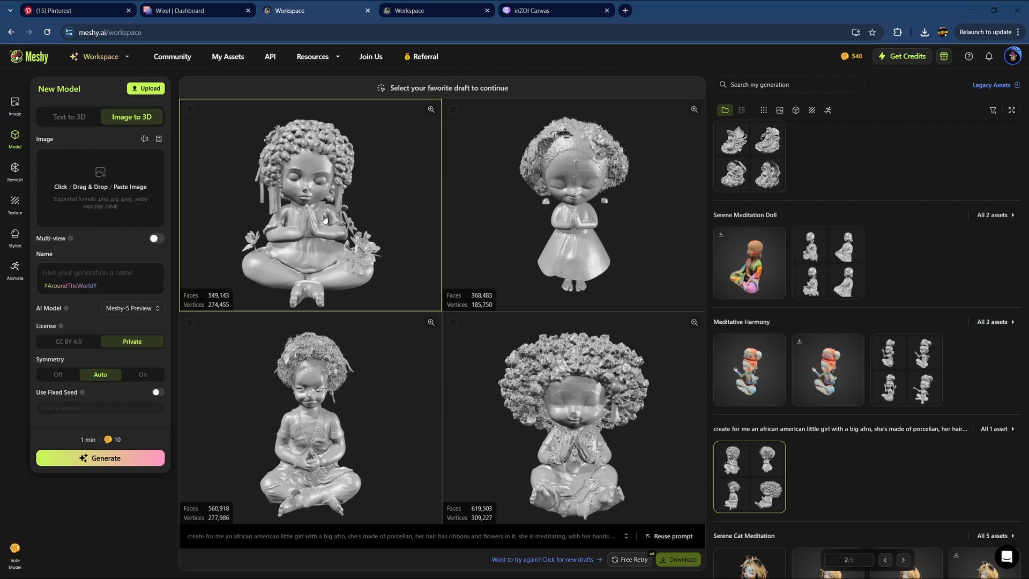
# - Compare the two textured versions of Meditative Serenity from the front, and view the first two Sunflower Serenity versions
pyautogui.scroll(-7, 790, 462)
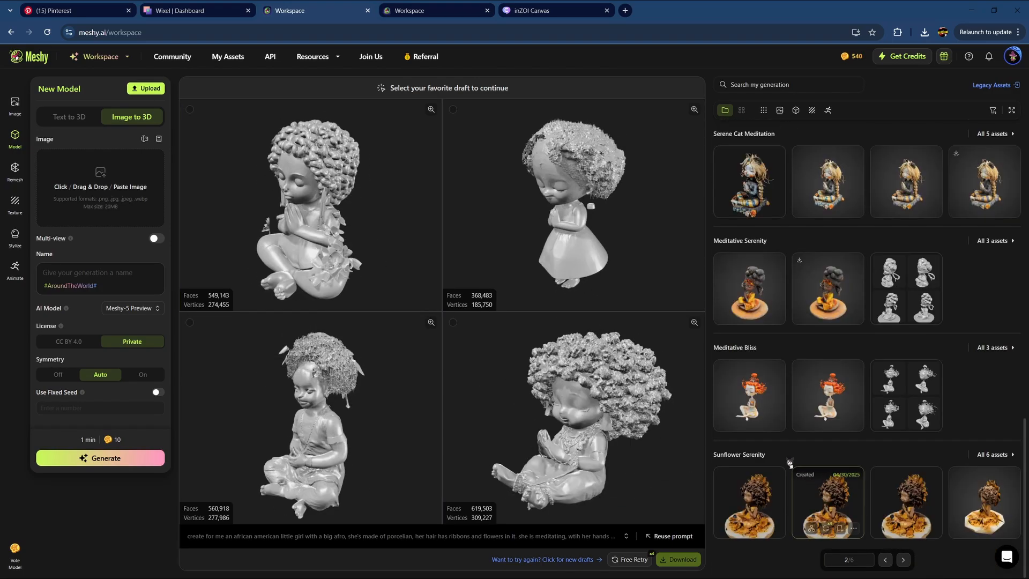
pyautogui.click(741, 292)
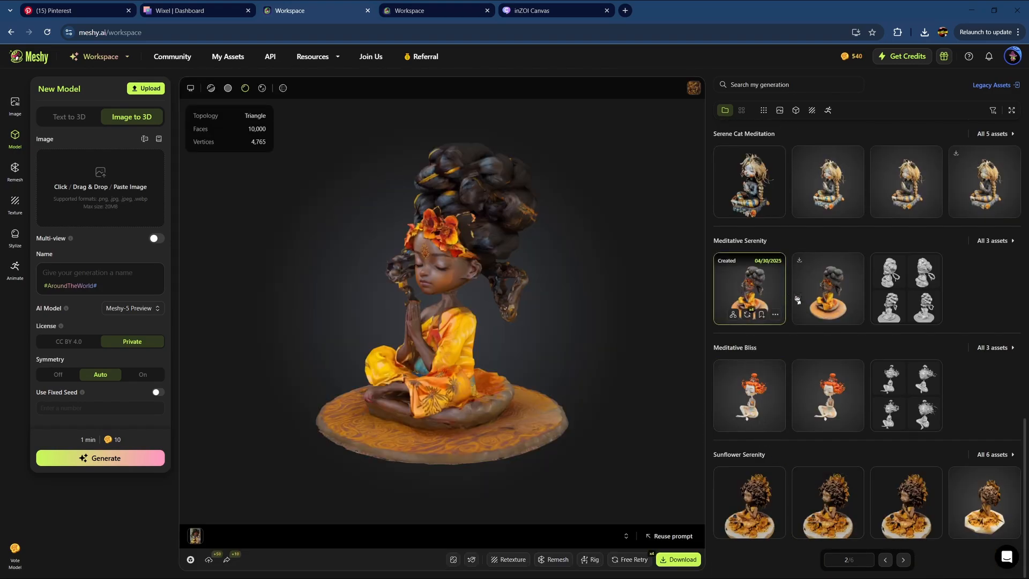
pyautogui.moveTo(492, 356); pyautogui.dragTo(486, 343)
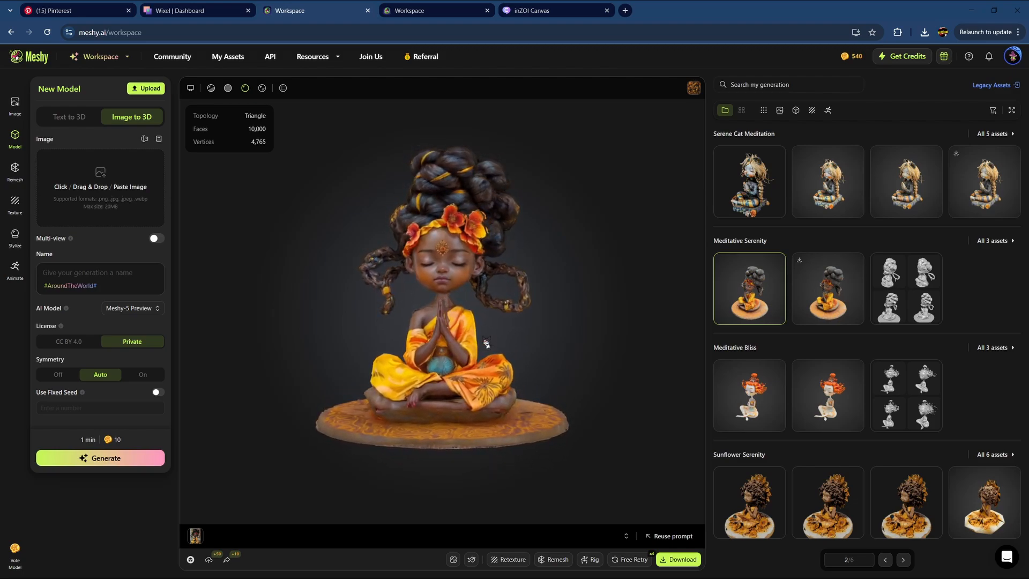
pyautogui.click(832, 298)
pyautogui.moveTo(463, 345); pyautogui.dragTo(523, 339)
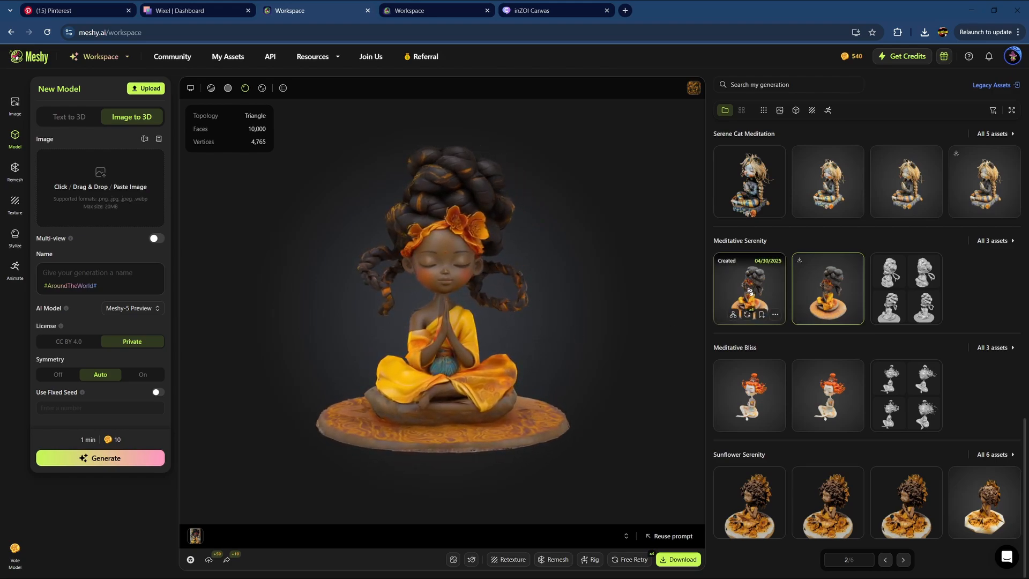
pyautogui.click(750, 292)
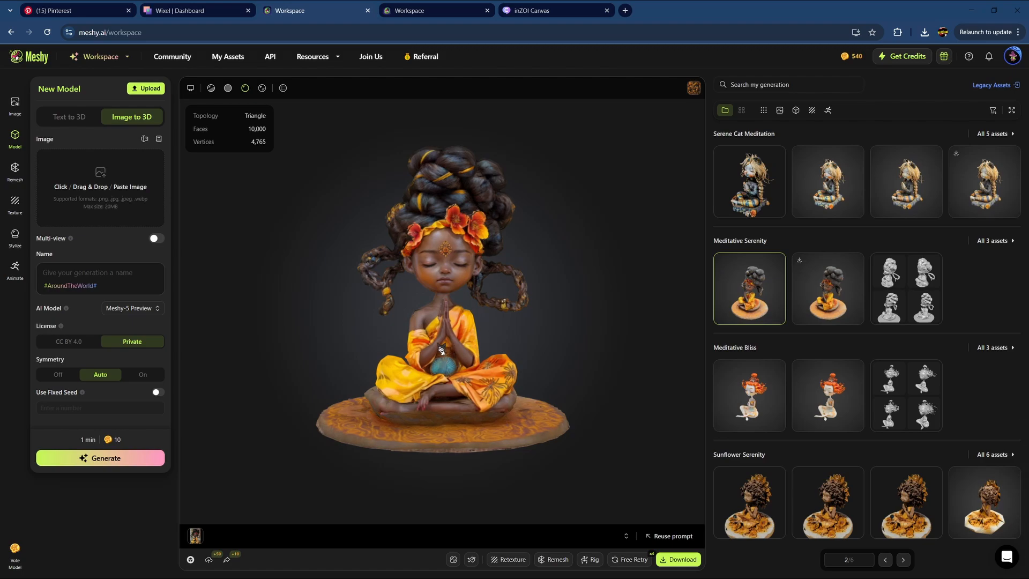
pyautogui.moveTo(441, 350)
pyautogui.mouseDown()
pyautogui.moveTo(368, 345)
pyautogui.moveTo(459, 348)
pyautogui.moveTo(441, 346)
pyautogui.mouseUp()
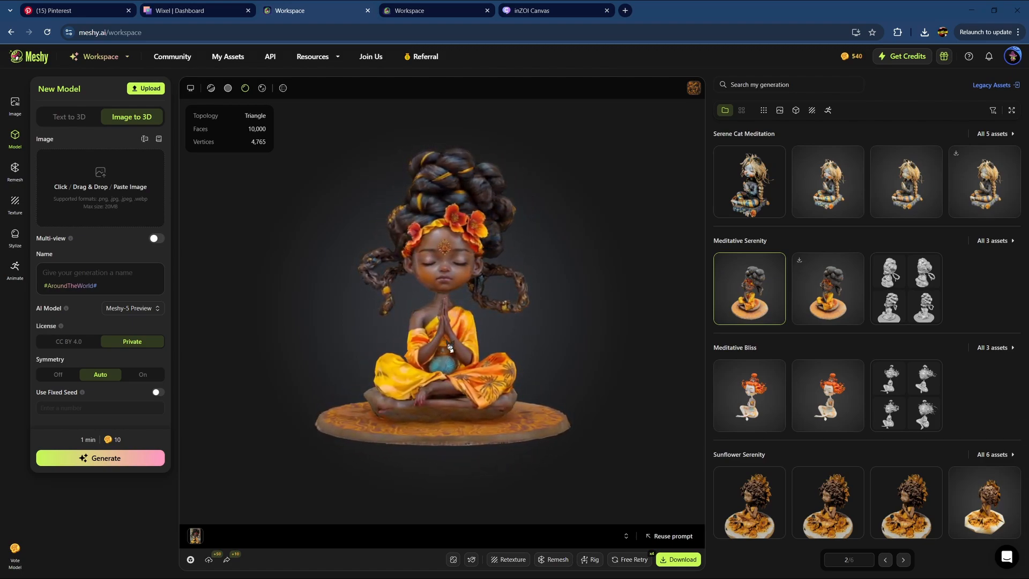
pyautogui.click(764, 500)
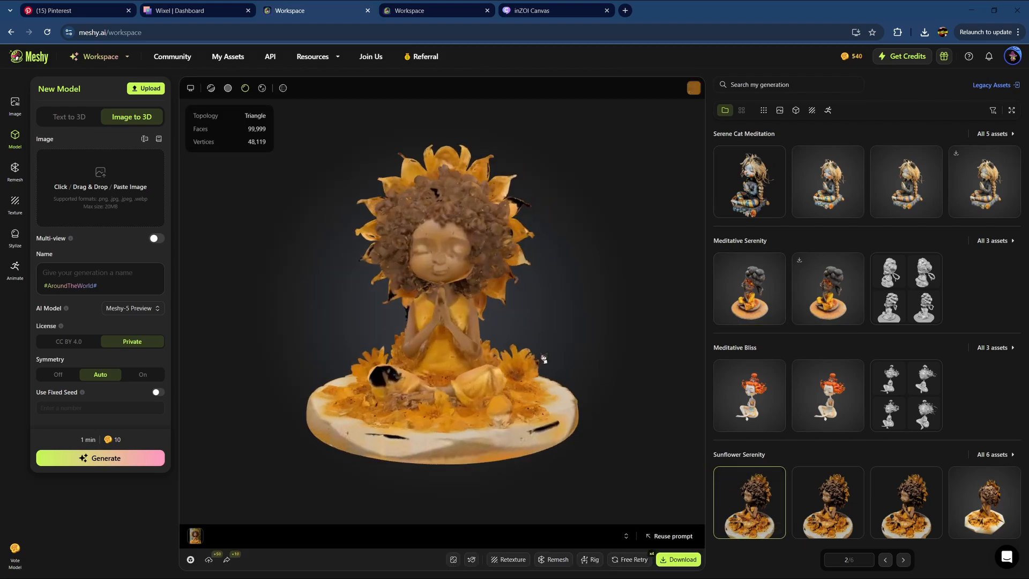
pyautogui.click(836, 498)
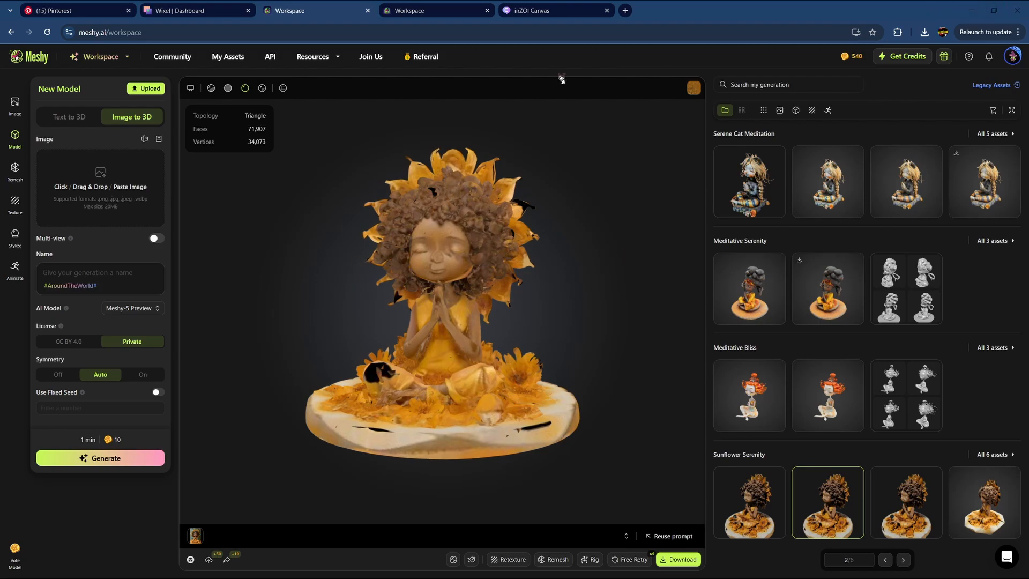
# - Return to the Community page, browse its trending models, and open the goat driving a motorbike
pyautogui.click(28, 57)
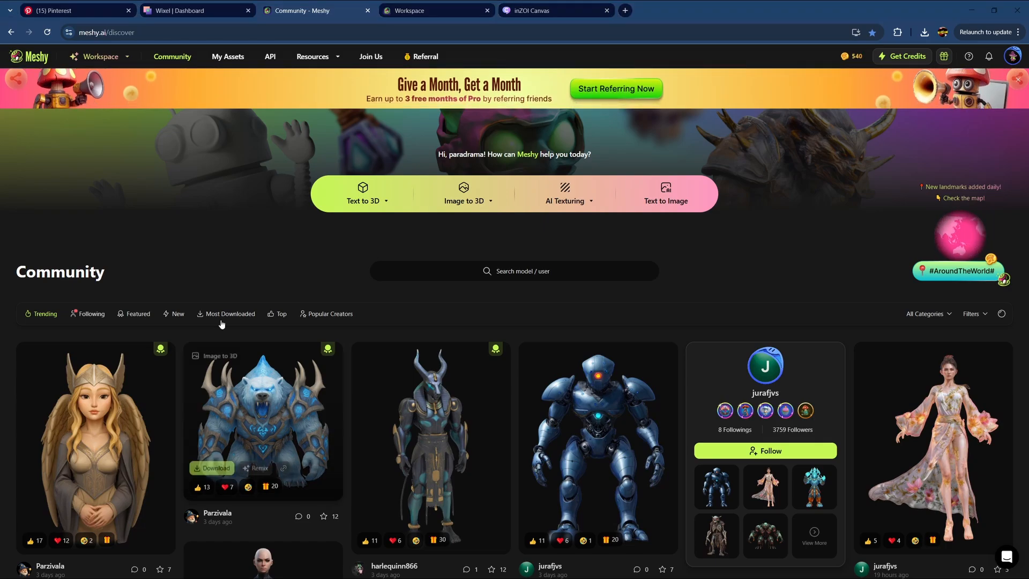
pyautogui.scroll(-12, 621, 411)
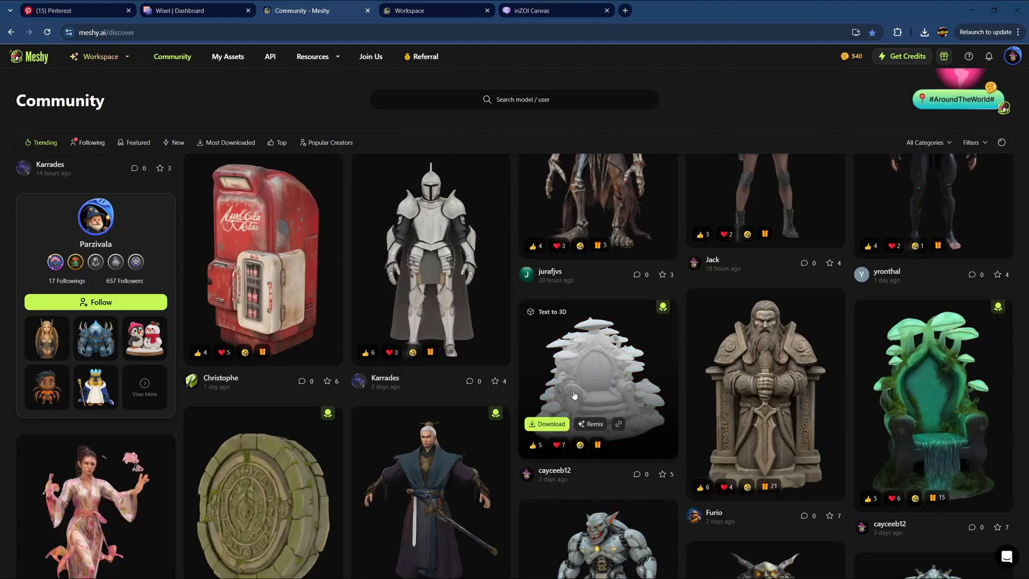
pyautogui.scroll(-8, 742, 391)
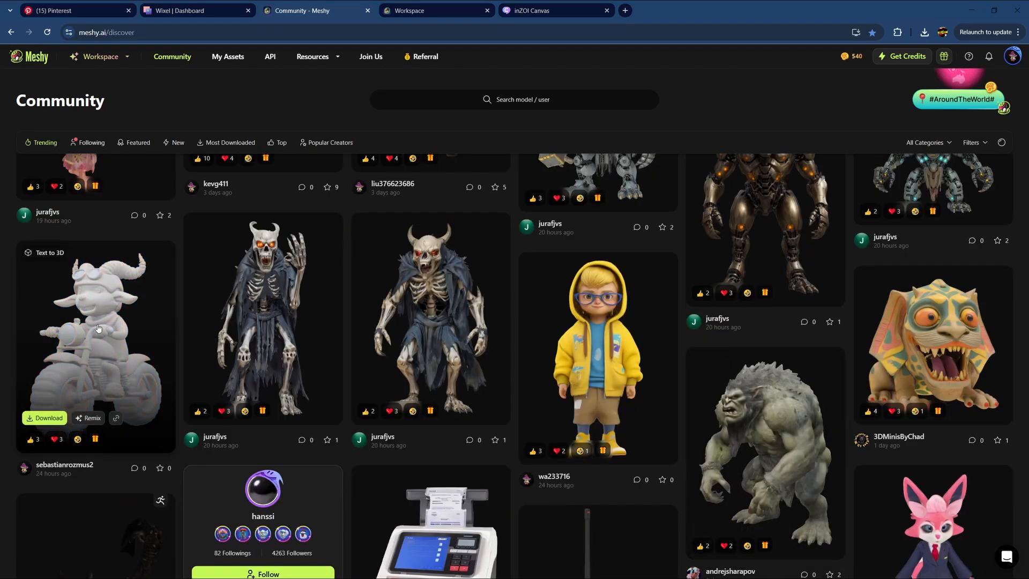
pyautogui.click(116, 321)
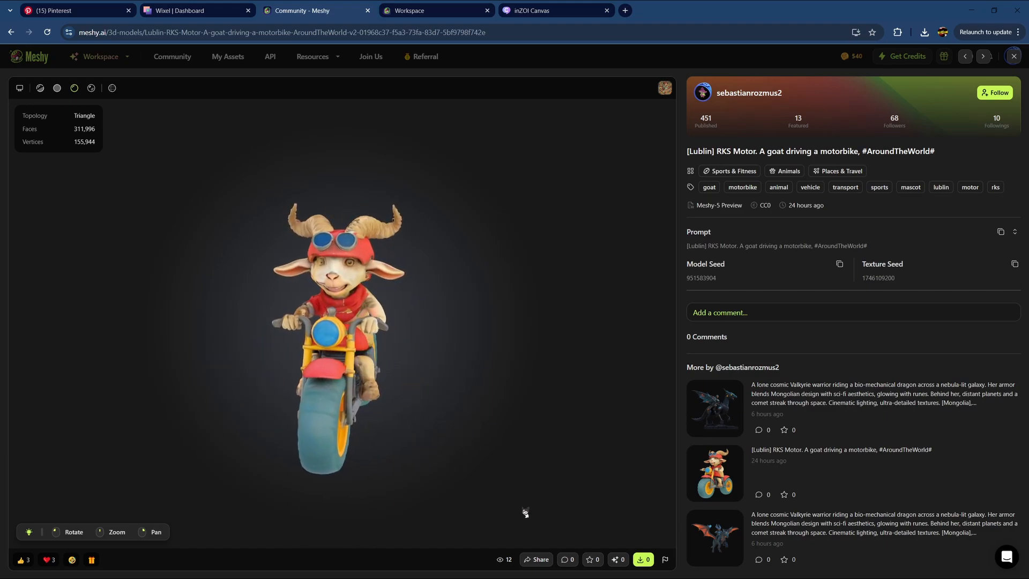
# - Show the goat model's download settings with the glb format selected, and examine the model from the front and side
pyautogui.click(638, 560)
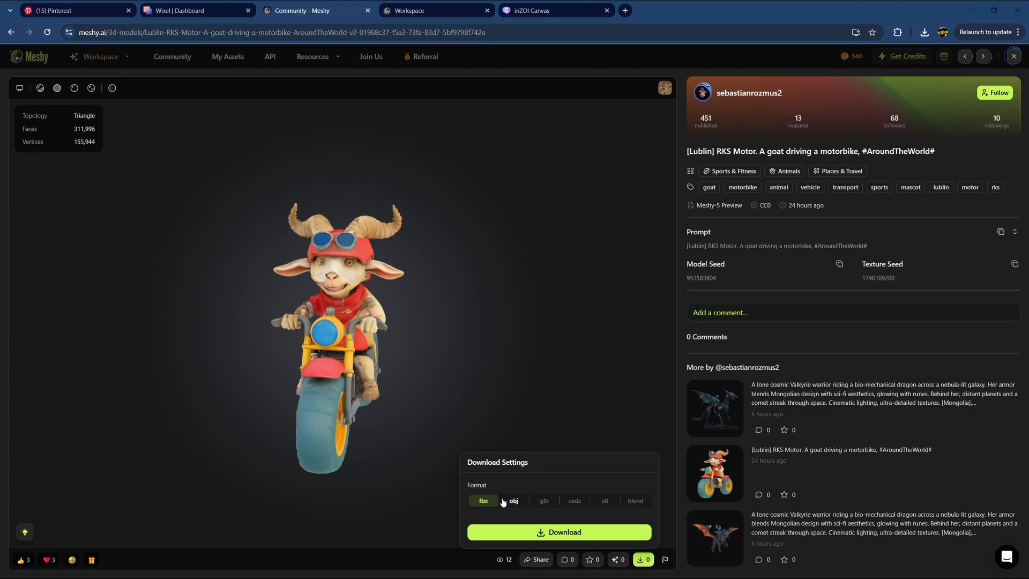
pyautogui.click(540, 504)
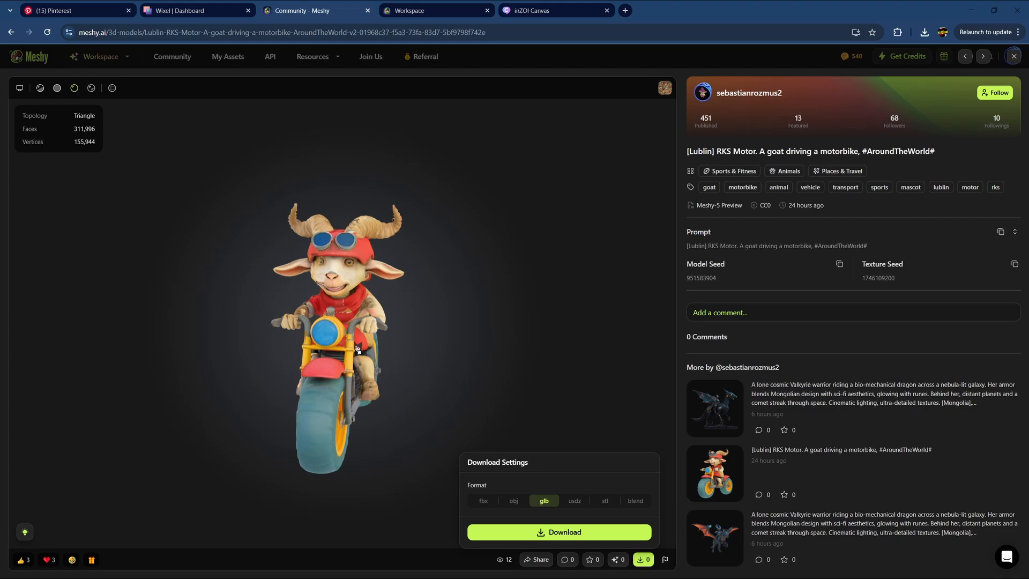
pyautogui.moveTo(355, 345)
pyautogui.mouseDown()
pyautogui.moveTo(225, 340)
pyautogui.moveTo(318, 327)
pyautogui.moveTo(236, 333)
pyautogui.moveTo(400, 338)
pyautogui.moveTo(368, 336)
pyautogui.mouseUp()
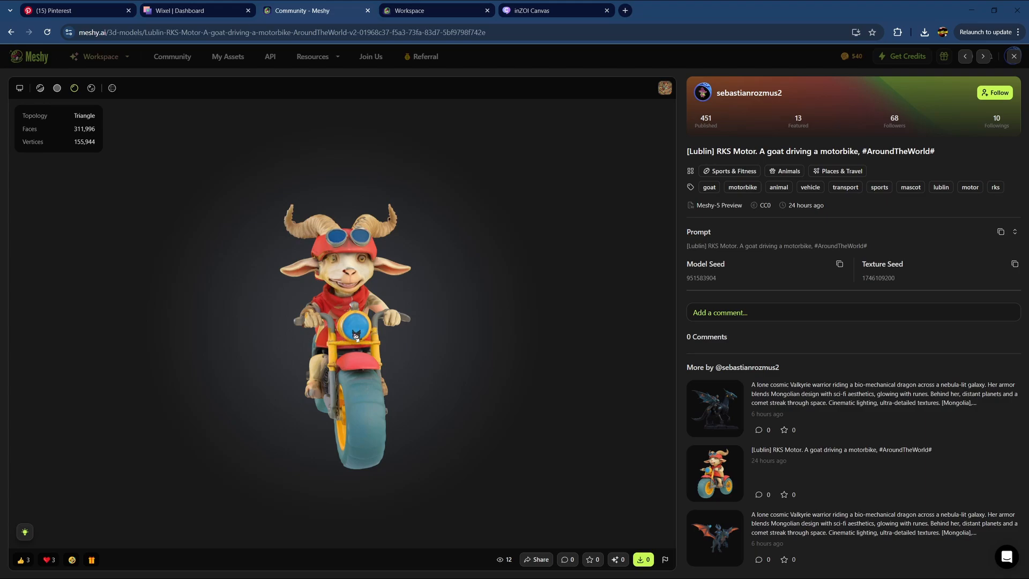
pyautogui.moveTo(357, 336); pyautogui.dragTo(304, 333)
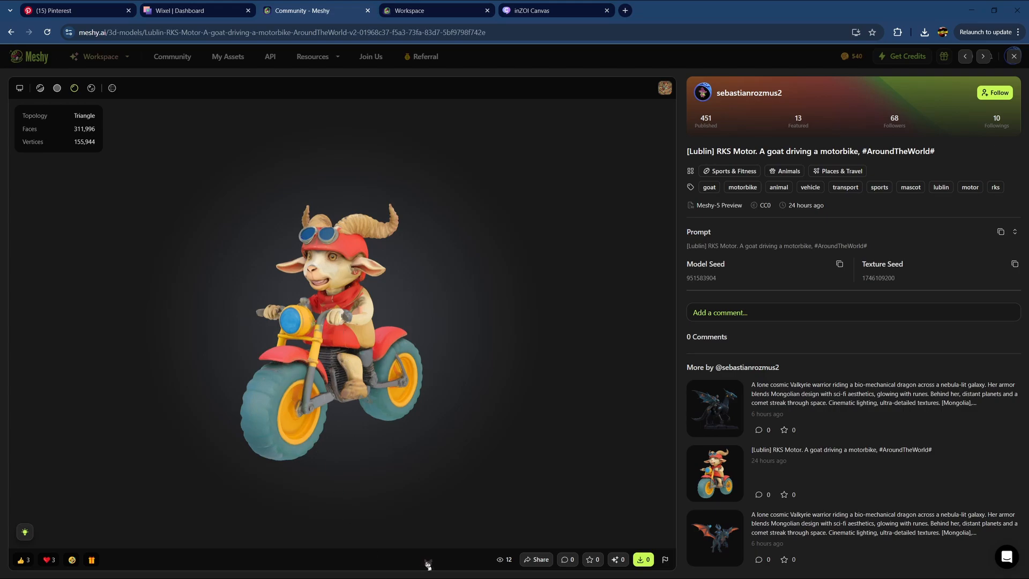
# - Switch to Blender and import cute_princess_crown_c_0502144710.glb with the default glTF 2.0 options
pyautogui.click(382, 576)
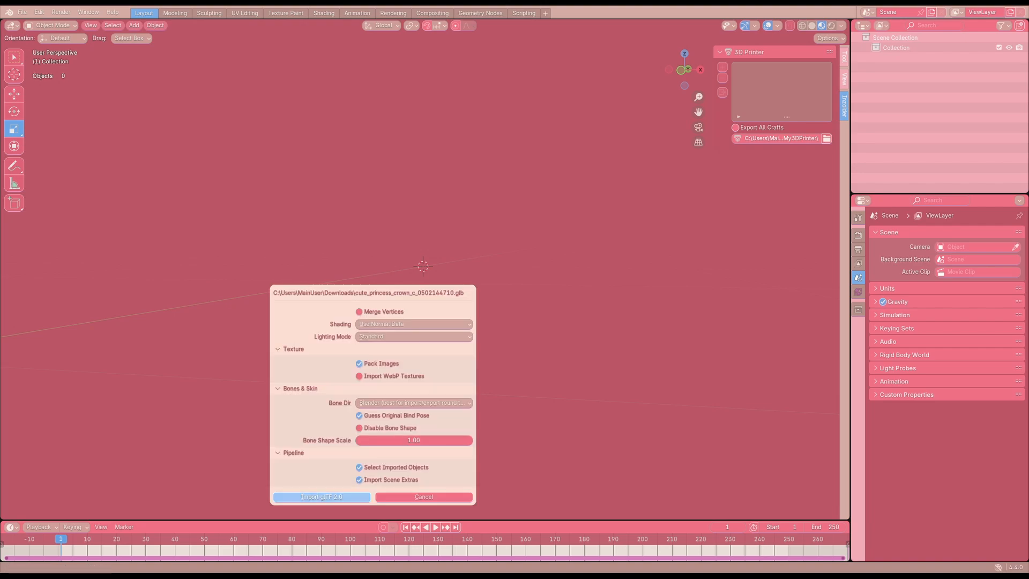
pyautogui.click(328, 497)
pyautogui.scroll(-4, 477, 294)
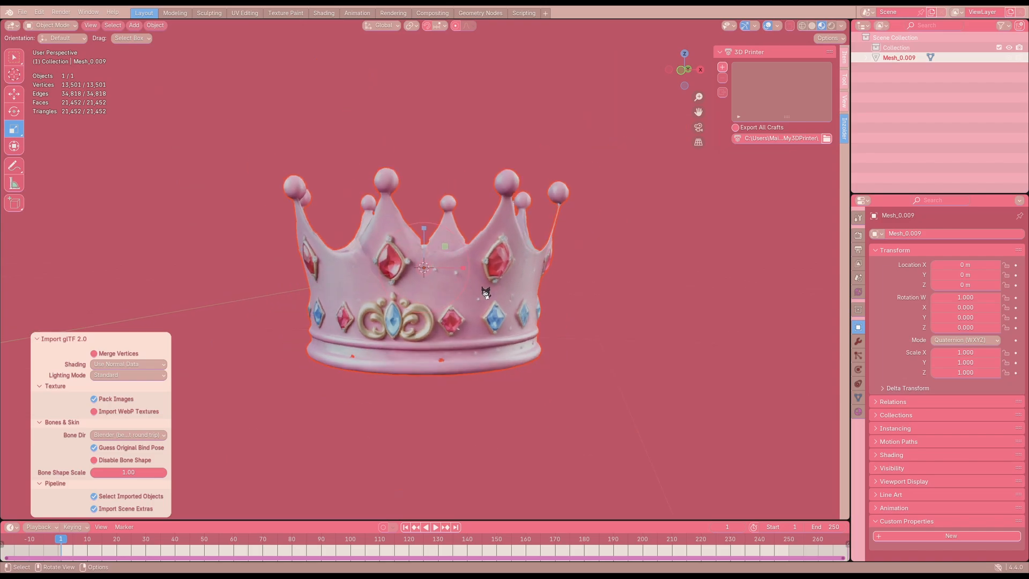
# - Delete the imported pink princess crown from the scene
pyautogui.scroll(3, 484, 292)
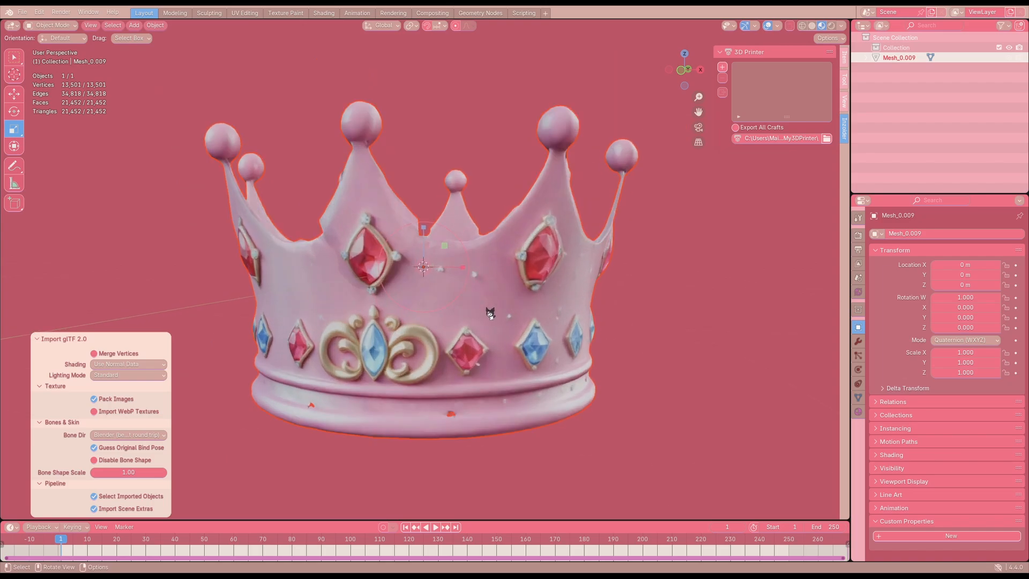
pyautogui.click(490, 313)
pyautogui.rightClick(490, 311)
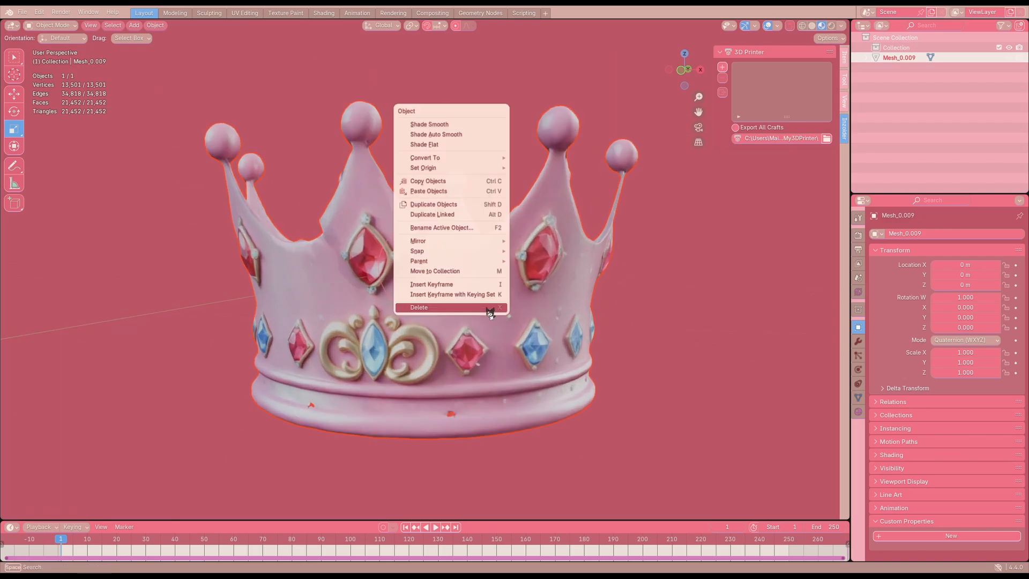
pyautogui.click(460, 316)
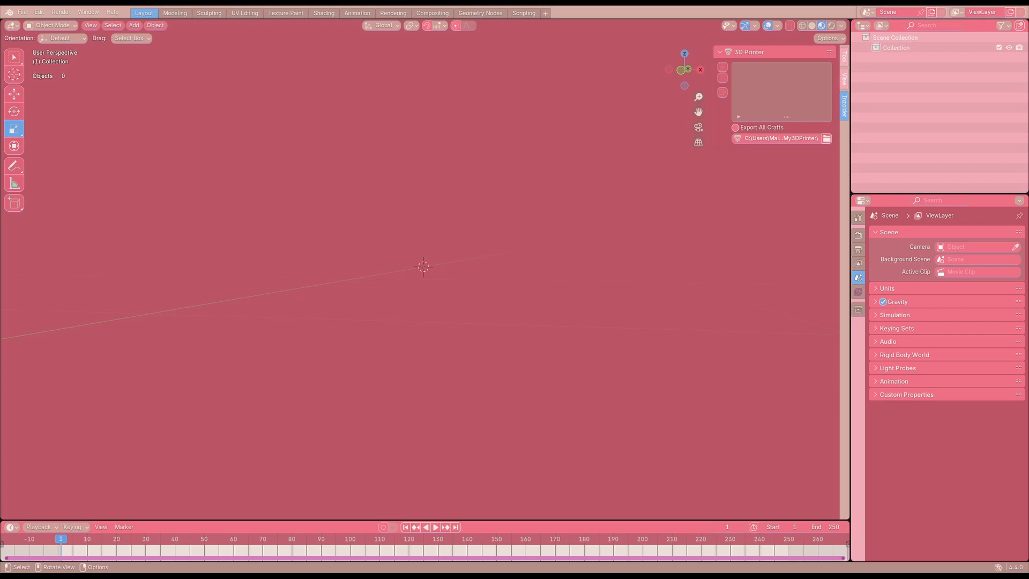
# - Import the gold jewelled crown model with the default glTF 2.0 options and examine it from another side
pyautogui.click(321, 531)
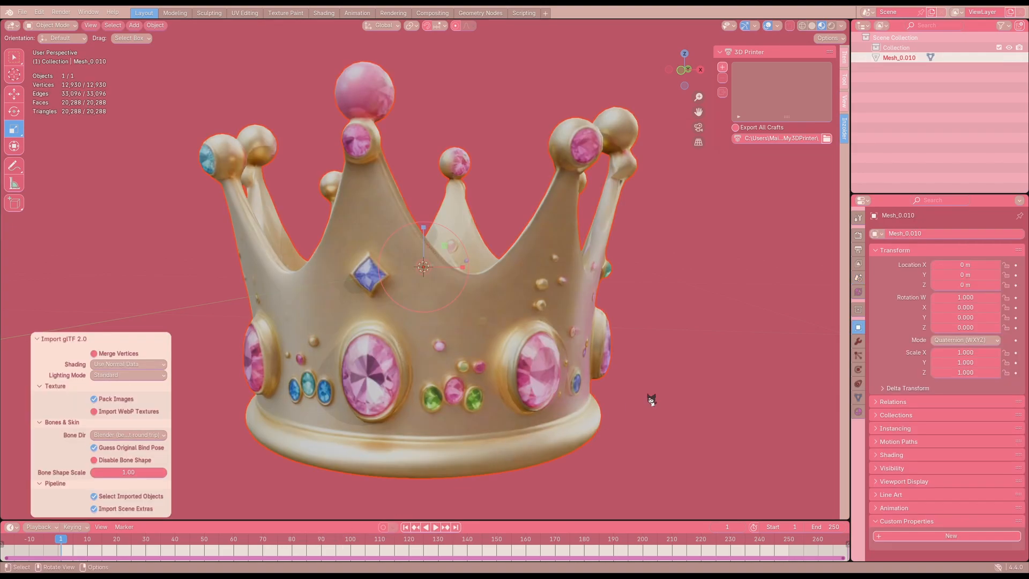
pyautogui.scroll(3, 450, 319)
pyautogui.scroll(-2, 483, 339)
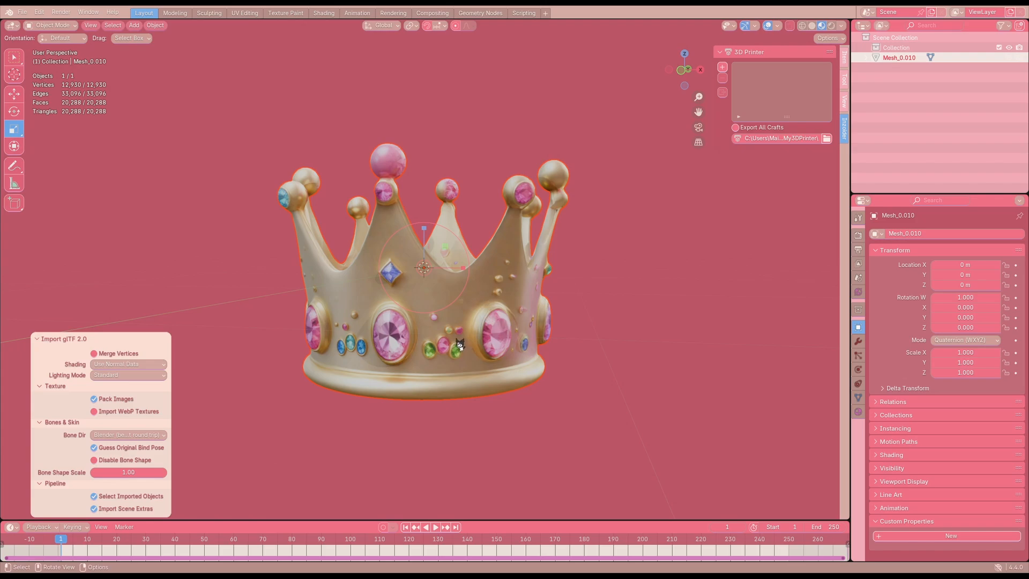
pyautogui.moveTo(460, 344); pyautogui.dragTo(538, 342, button='middle')
pyautogui.moveTo(516, 346); pyautogui.dragTo(499, 341, button='middle')
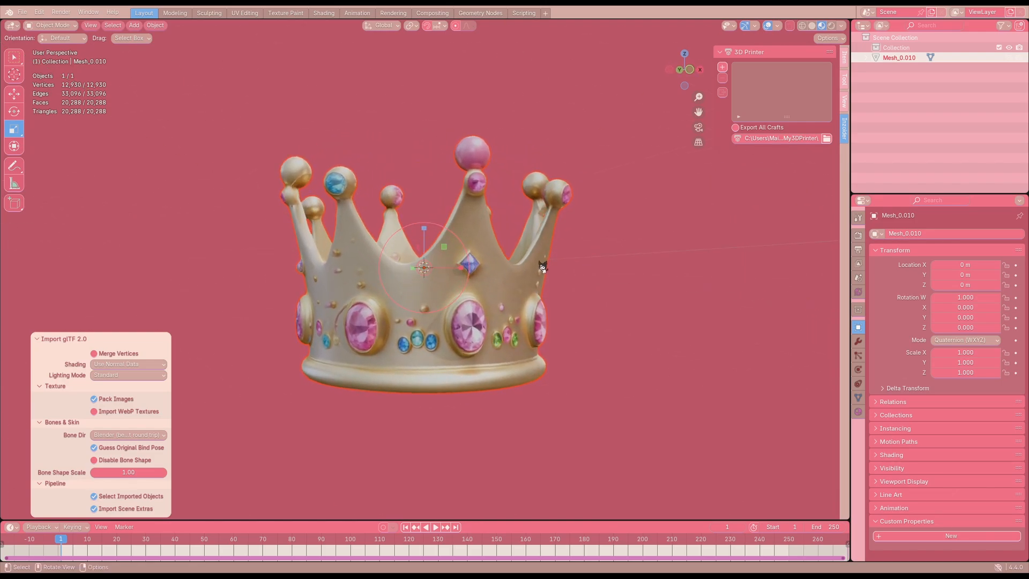
pyautogui.click(504, 292)
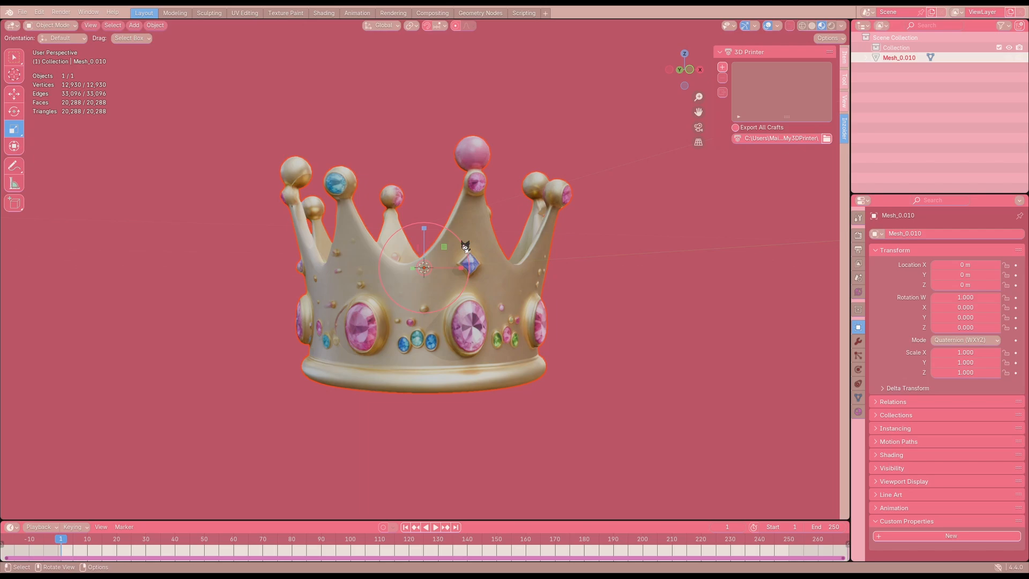
# - Scale the gold crown down uniformly to about 0.356 and apply all its transforms
pyautogui.moveTo(466, 247); pyautogui.dragTo(430, 250)
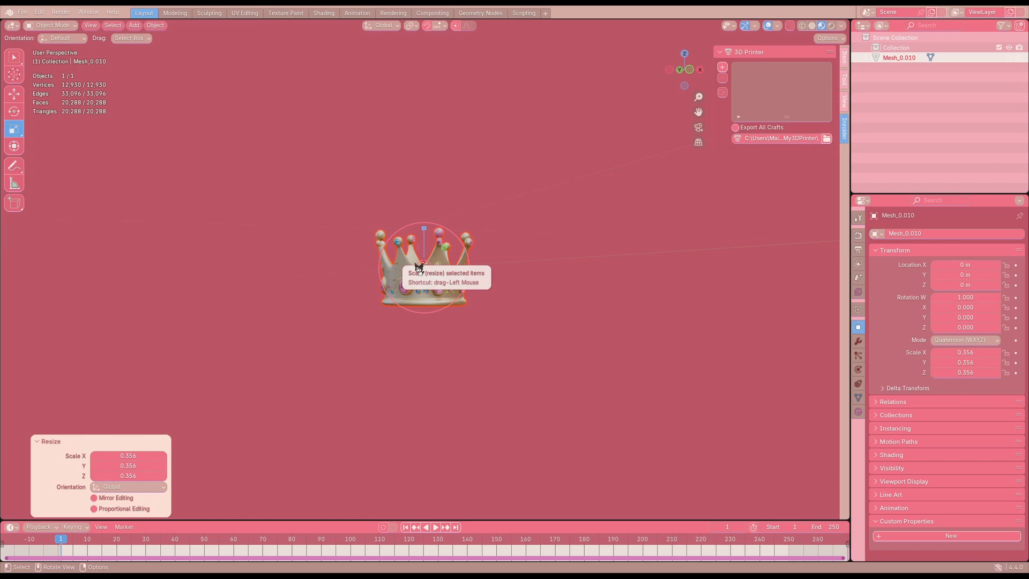
pyautogui.hotkey('ctrl', 'a')
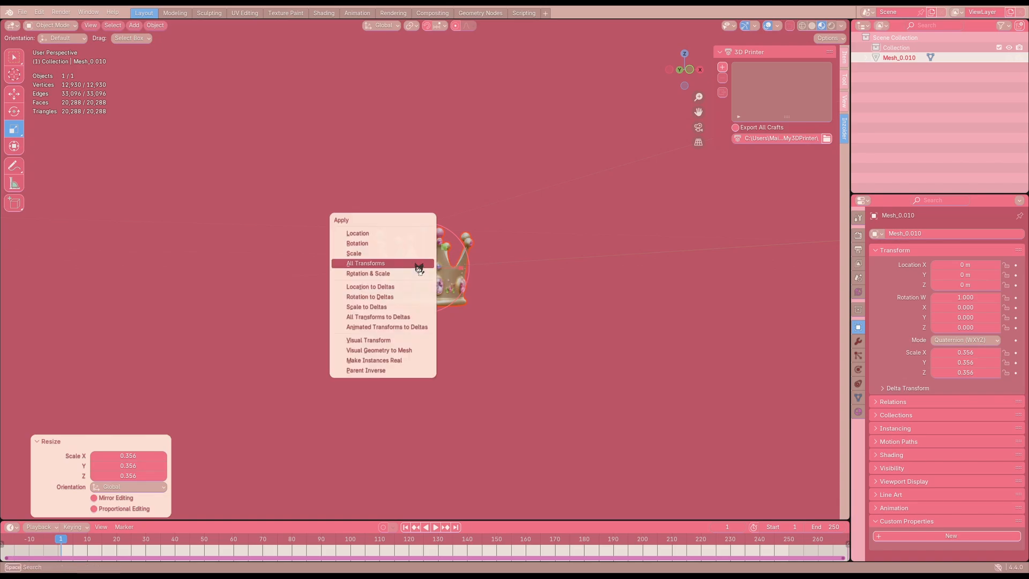
pyautogui.click(419, 269)
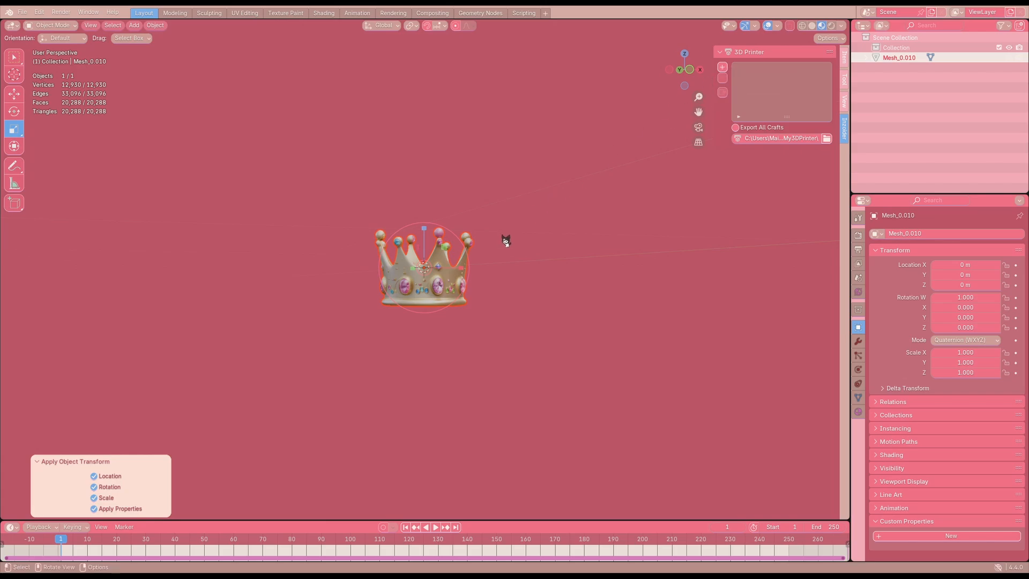
pyautogui.click(476, 327)
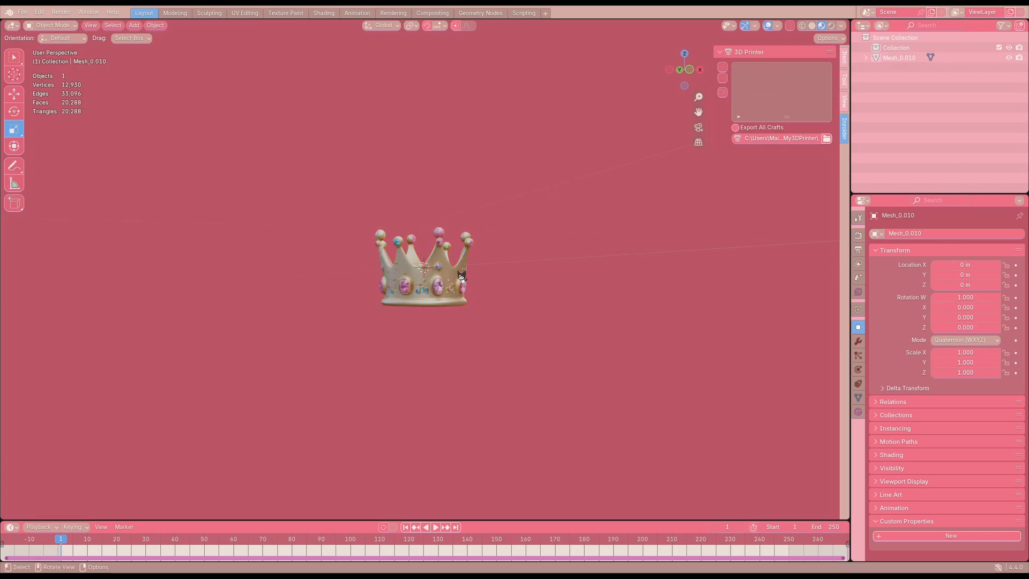
pyautogui.scroll(5, 481, 276)
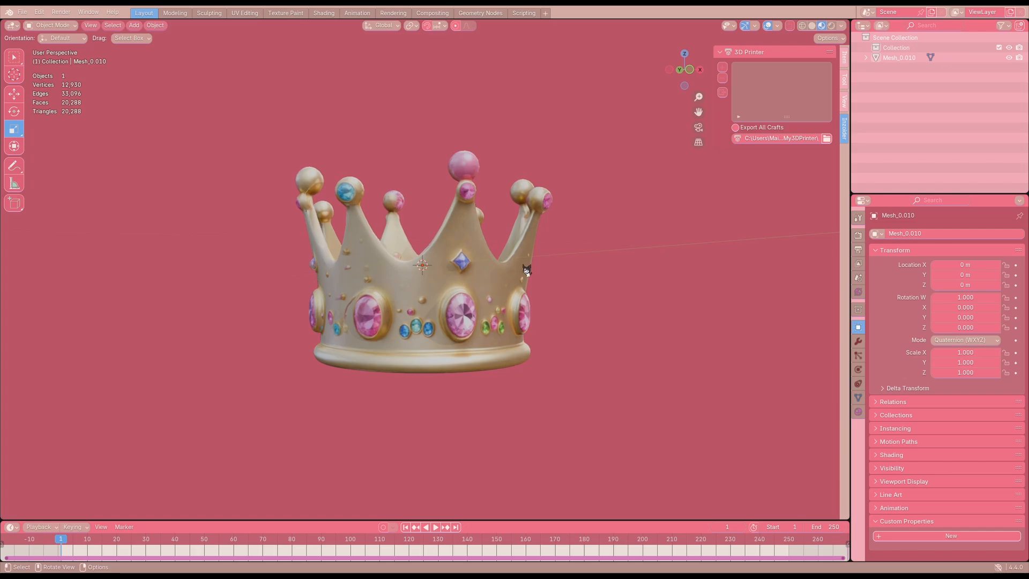
pyautogui.scroll(1, 536, 270)
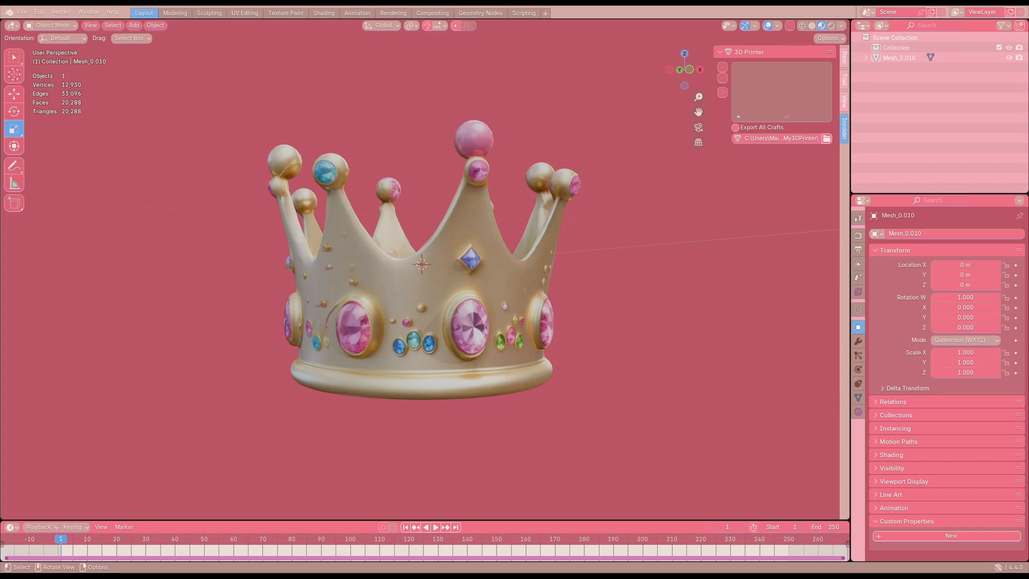
pyautogui.scroll(-2, 529, 242)
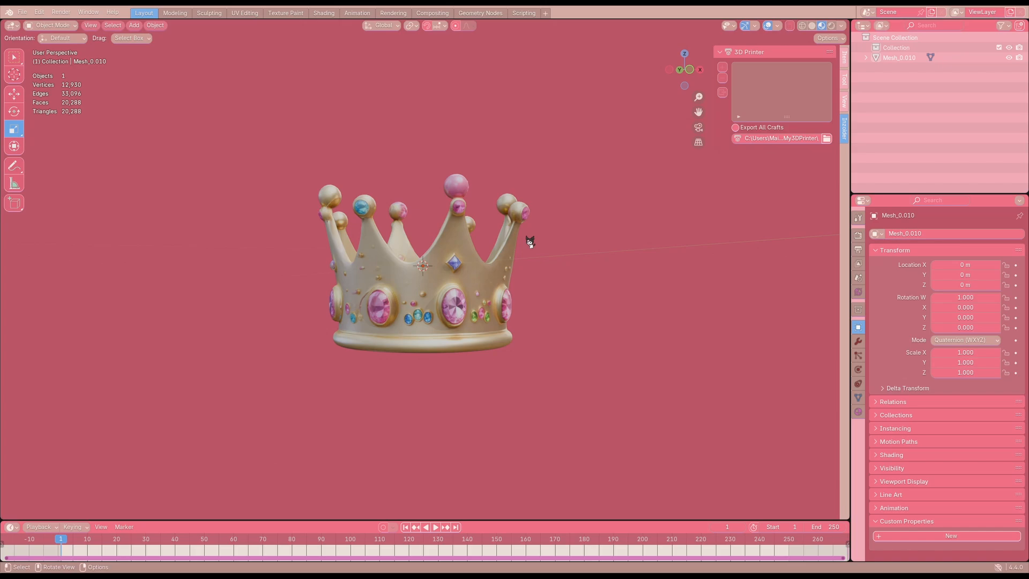
# - Add the gold crown as a Build craft titled Princess Crown 2, with the description Crown and the author's name
pyautogui.click(444, 276)
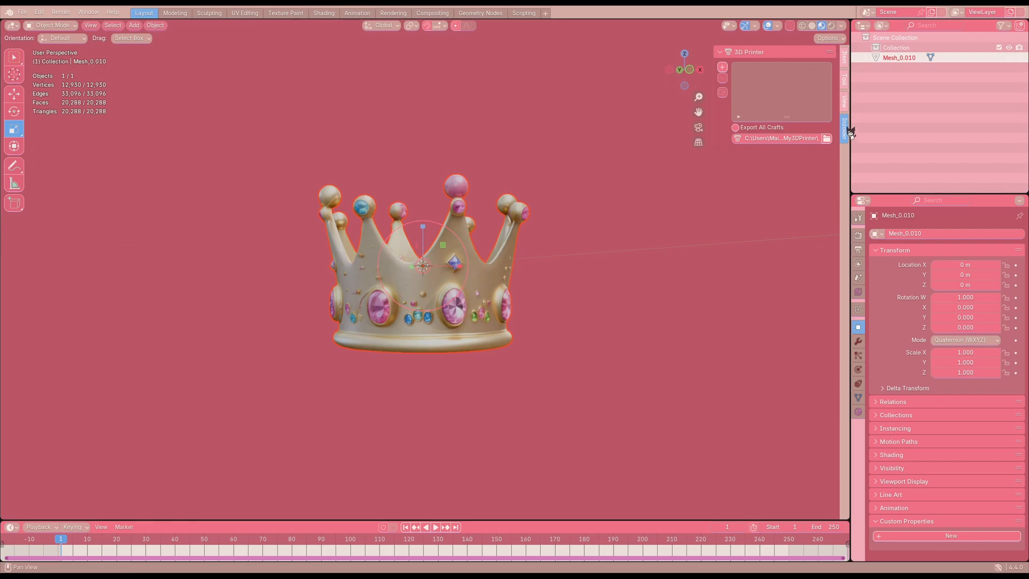
pyautogui.click(722, 67)
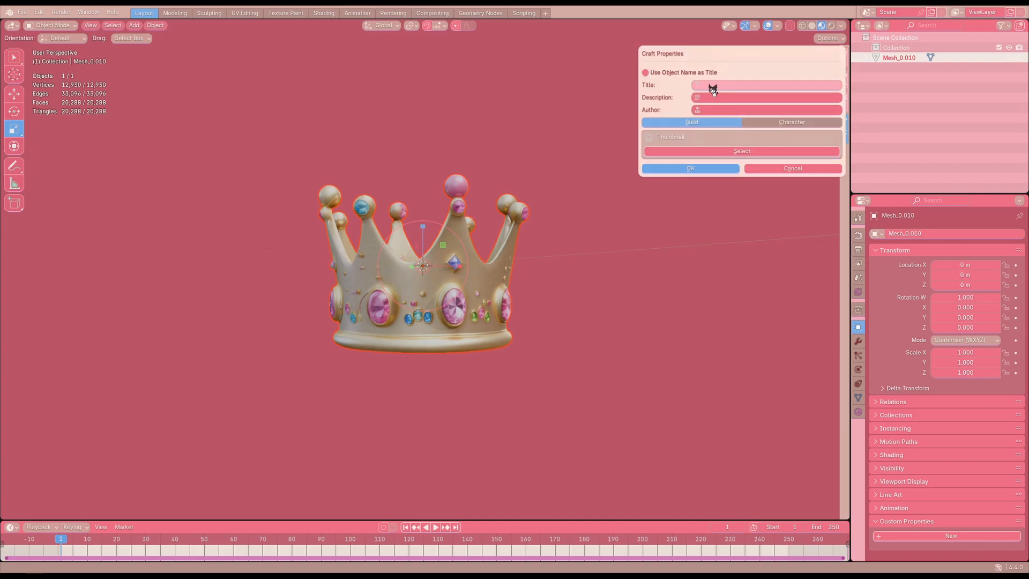
pyautogui.click(711, 86)
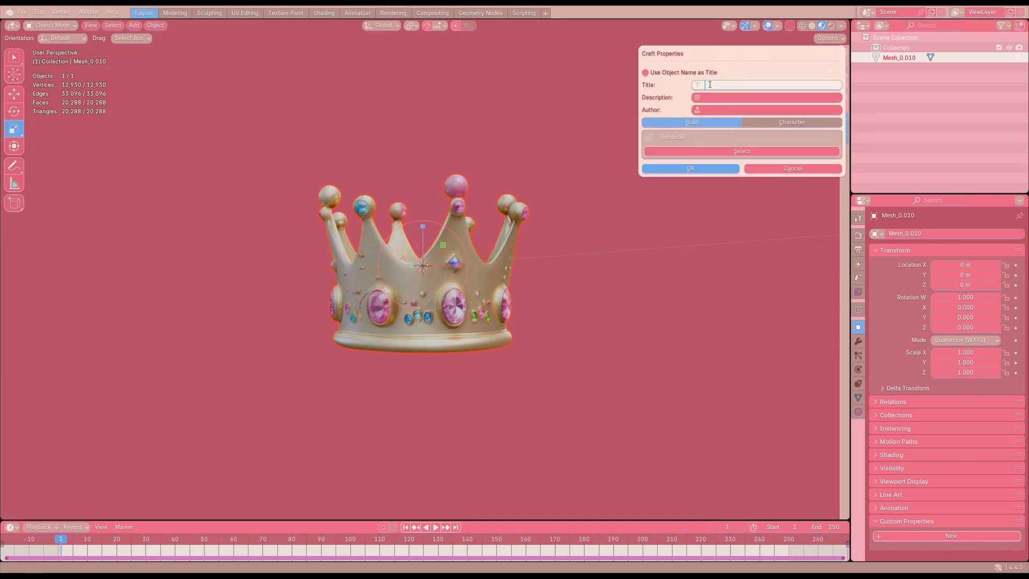
pyautogui.write('Princess Crown 2')
pyautogui.press('Return')
pyautogui.click(720, 97)
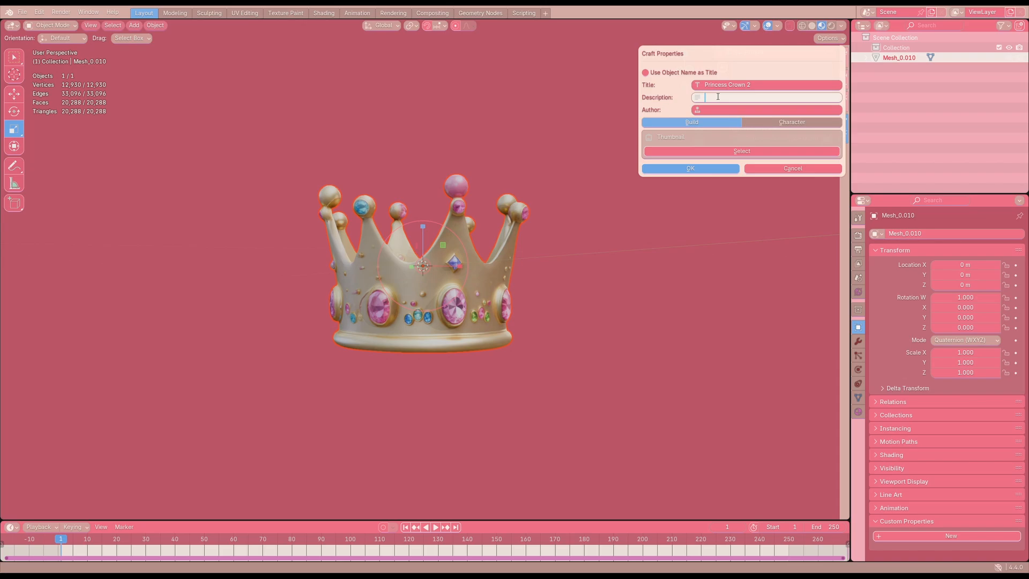
pyautogui.write('Cr')
pyautogui.write('wn')
pyautogui.click(713, 110)
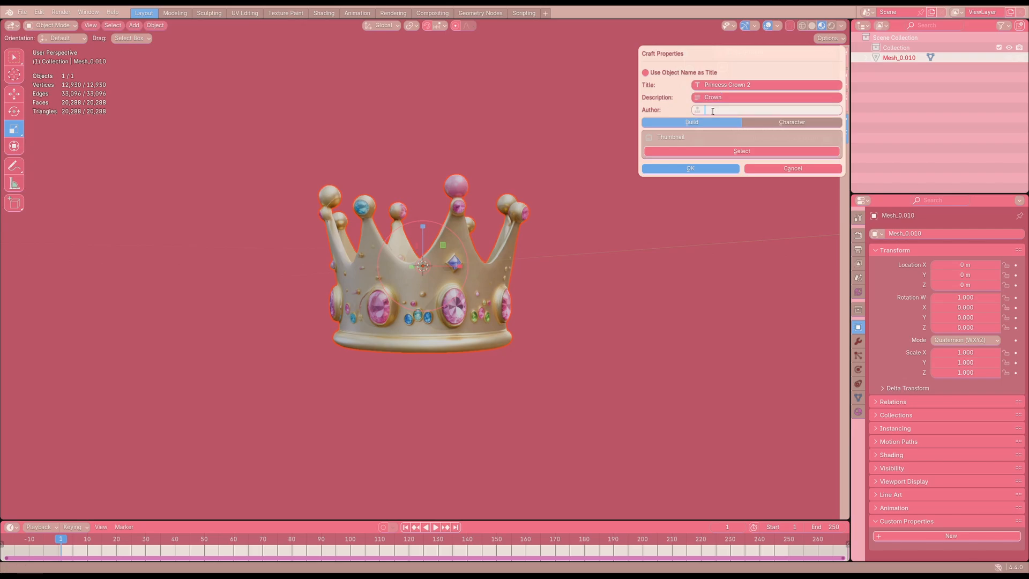
pyautogui.write('RoyalPain')
pyautogui.click(691, 169)
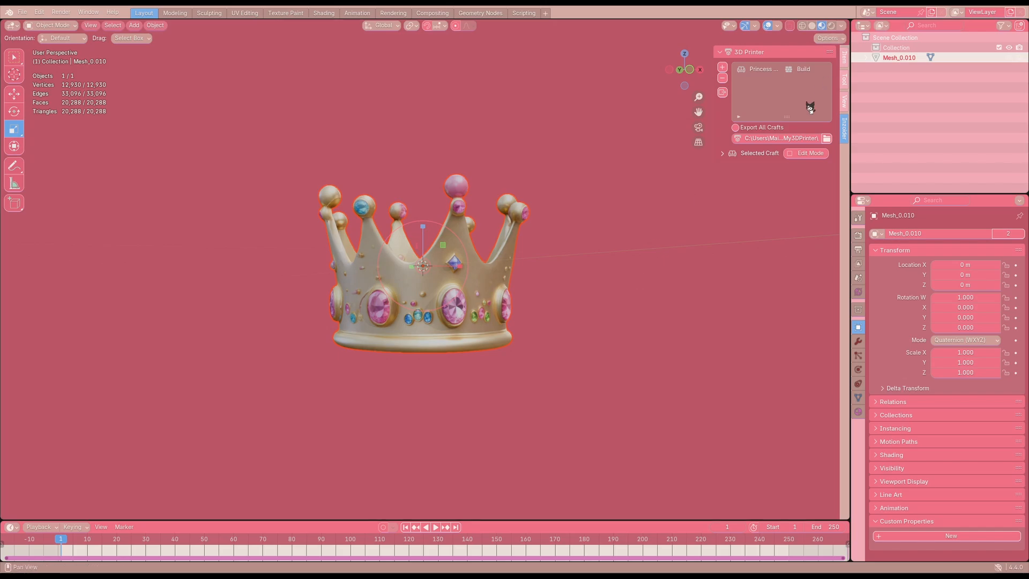
# - Export the princess crown craft to the My3DPrinter folder
pyautogui.click(772, 69)
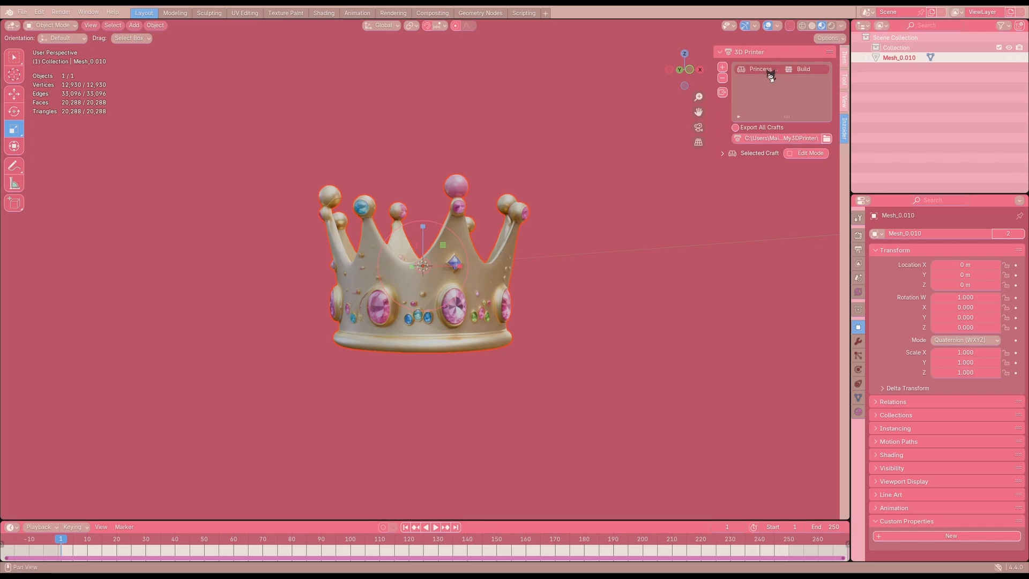
pyautogui.click(723, 93)
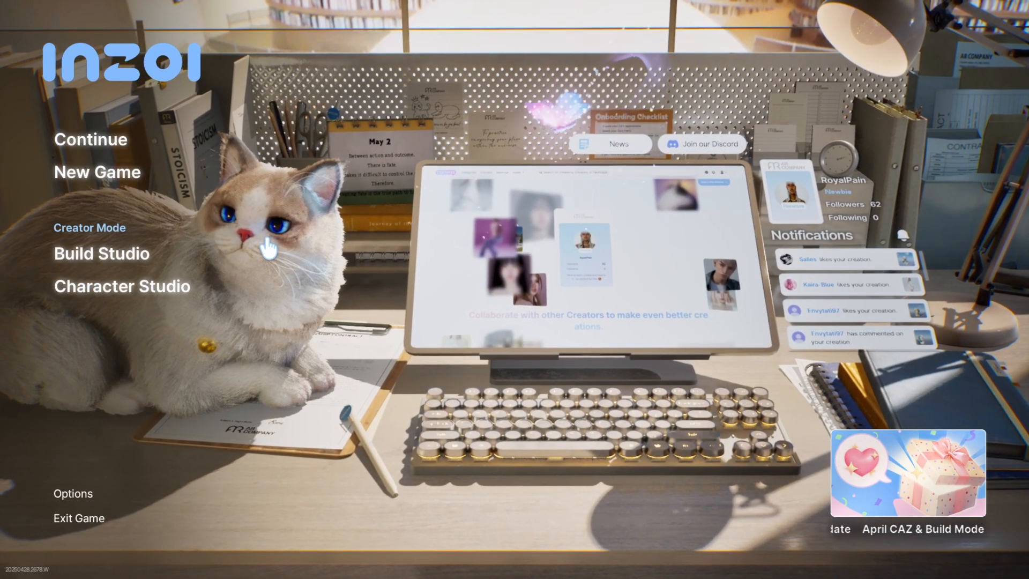
# - Switch to inZOI, enter the Build Studio and delete the entire default property
pyautogui.click(115, 257)
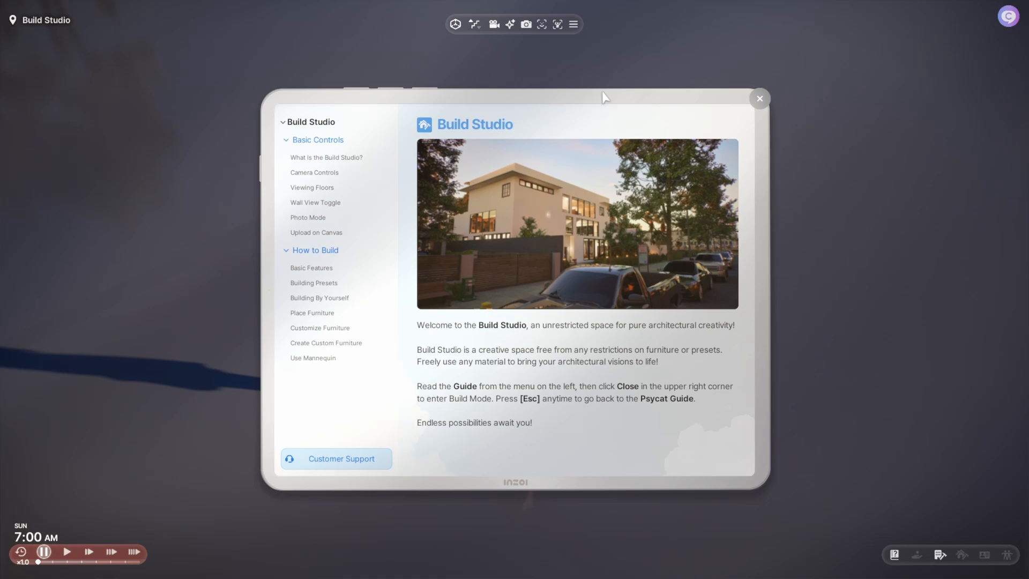
pyautogui.click(760, 98)
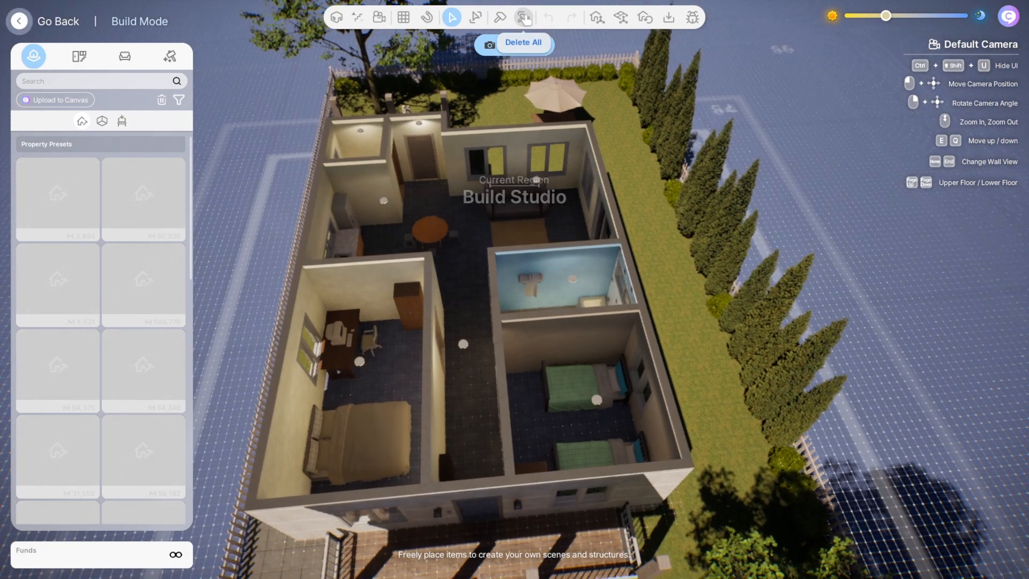
pyautogui.click(523, 14)
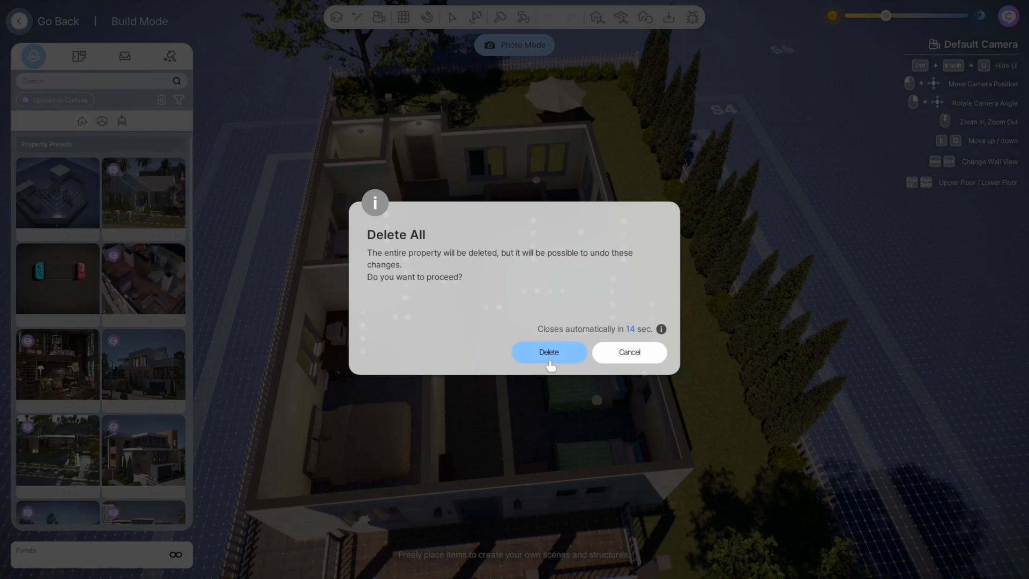
pyautogui.click(549, 352)
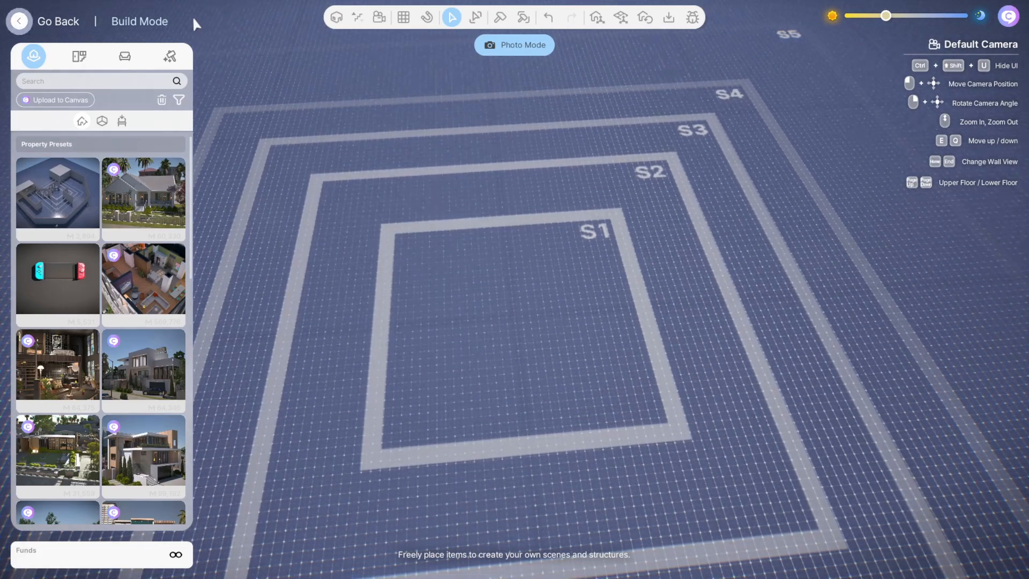
# - Find the gold crown among the 3D-printed furniture and place it inside the S1 area of the empty lot
pyautogui.click(172, 56)
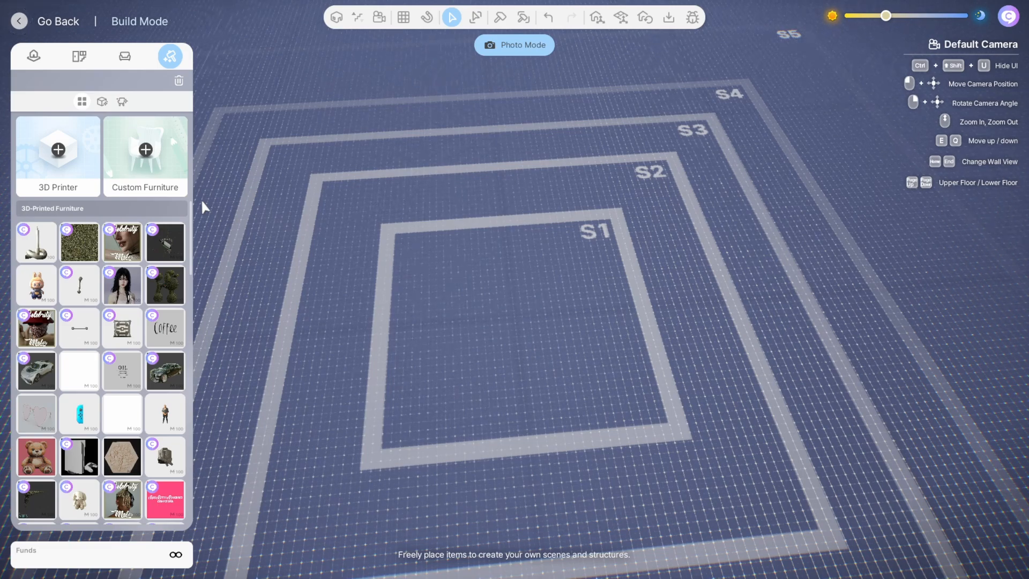
pyautogui.moveTo(158, 293)
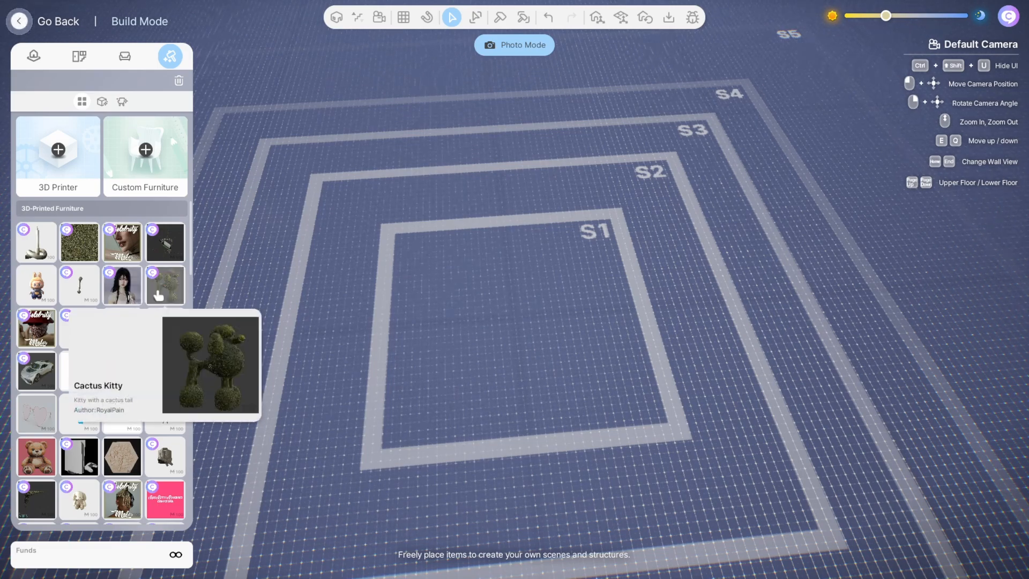
pyautogui.scroll(-4, 158, 293)
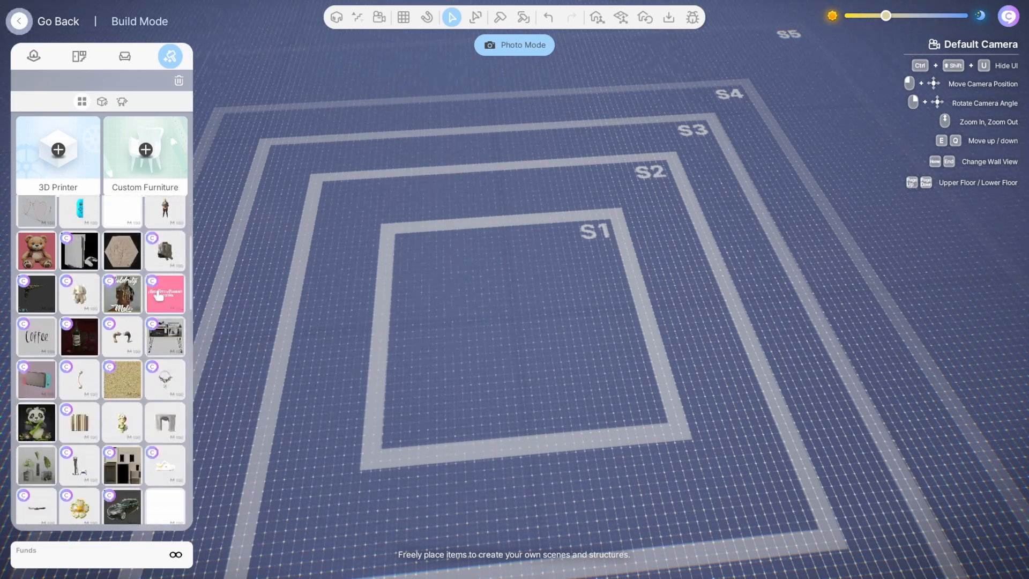
pyautogui.scroll(-5, 158, 293)
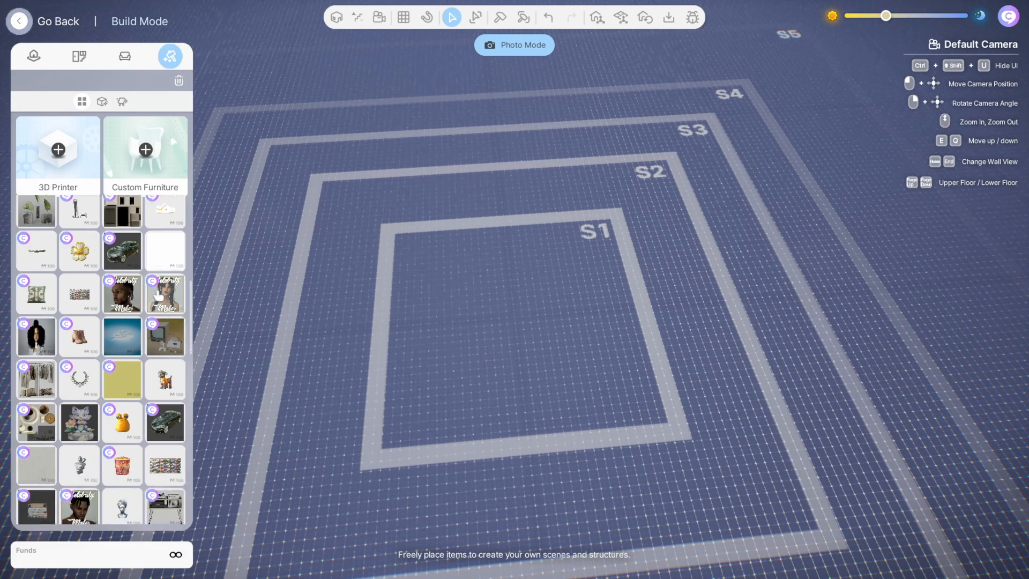
pyautogui.scroll(-5, 158, 296)
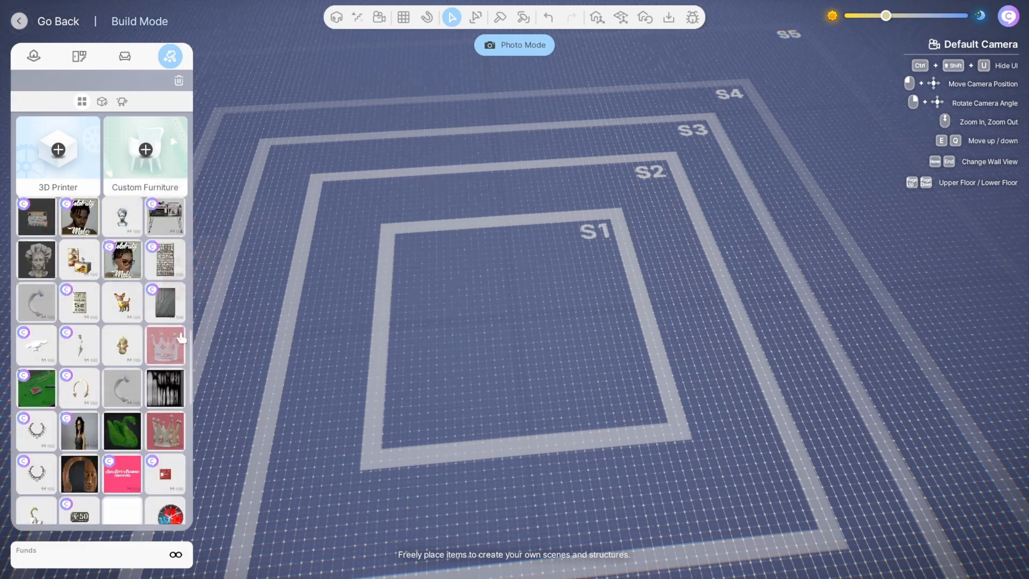
pyautogui.click(170, 431)
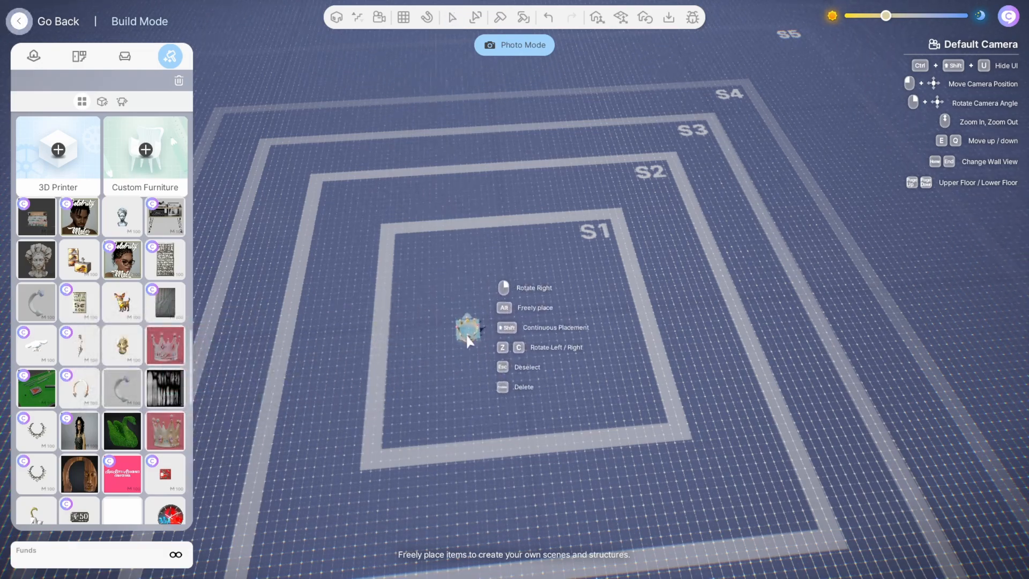
pyautogui.click(468, 341)
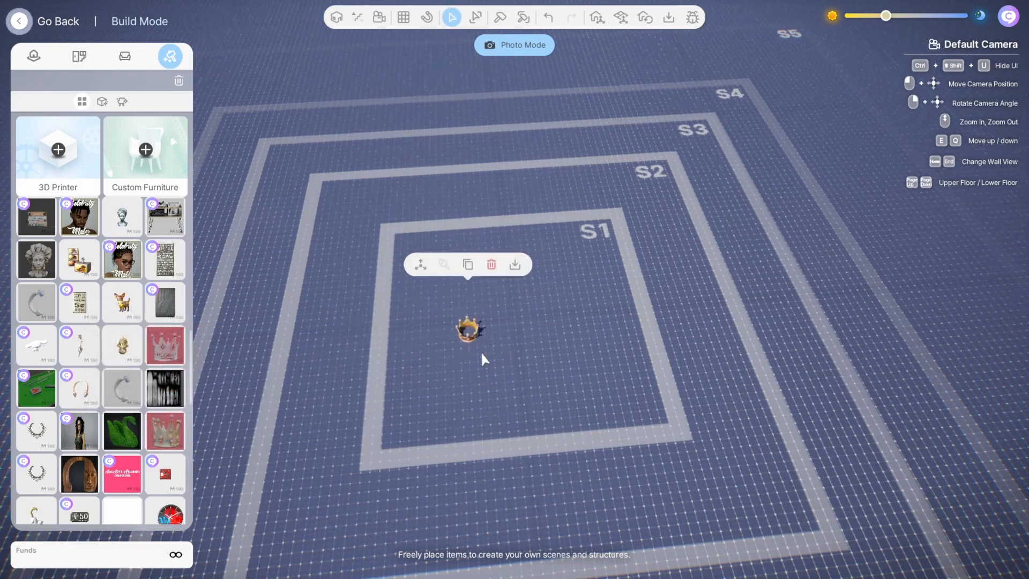
pyautogui.moveTo(482, 354); pyautogui.dragTo(494, 334, button='right')
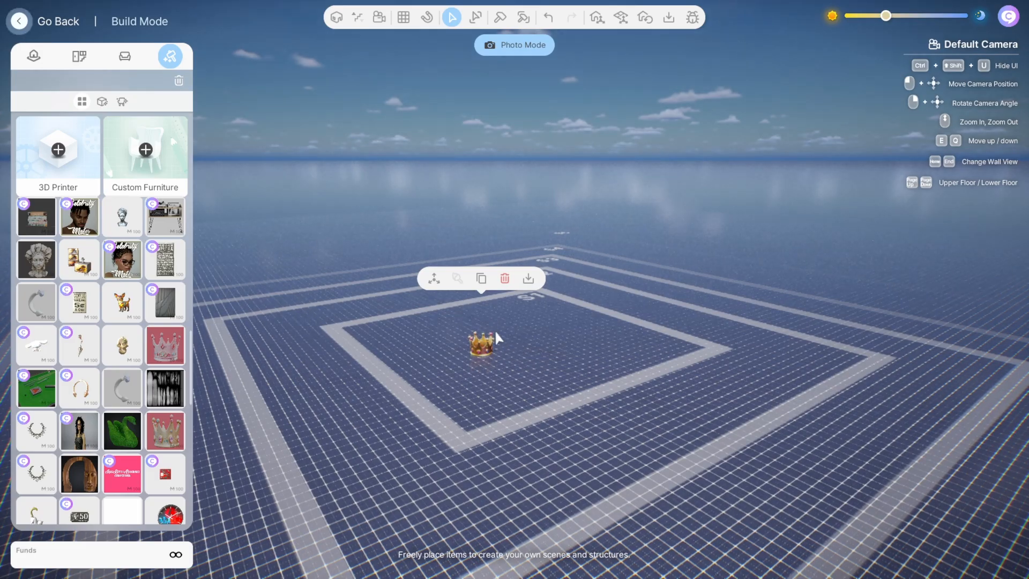
pyautogui.moveTo(496, 332); pyautogui.dragTo(418, 495)
pyautogui.moveTo(418, 495); pyautogui.dragTo(593, 328, button='right')
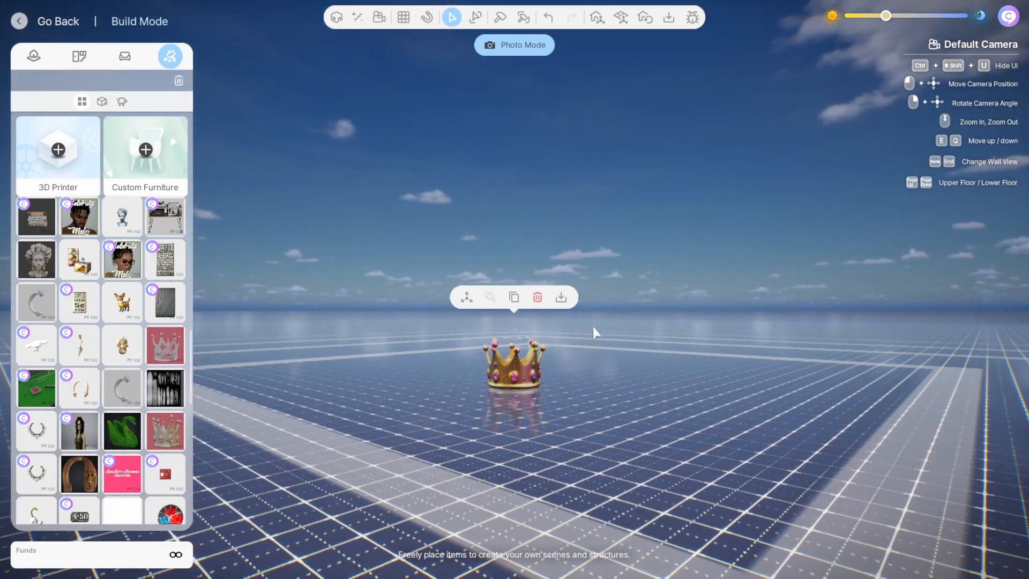
# - Rotate the placed gold crown in steps to a new orientation and set it back on the same spot
pyautogui.scroll(6, 593, 328)
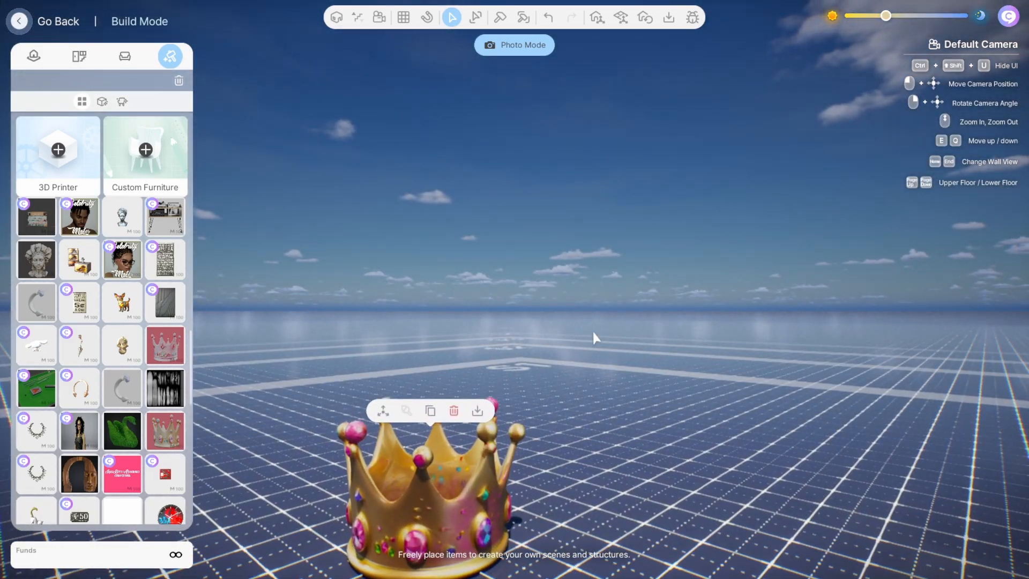
pyautogui.moveTo(616, 420); pyautogui.dragTo(615, 416, button='right')
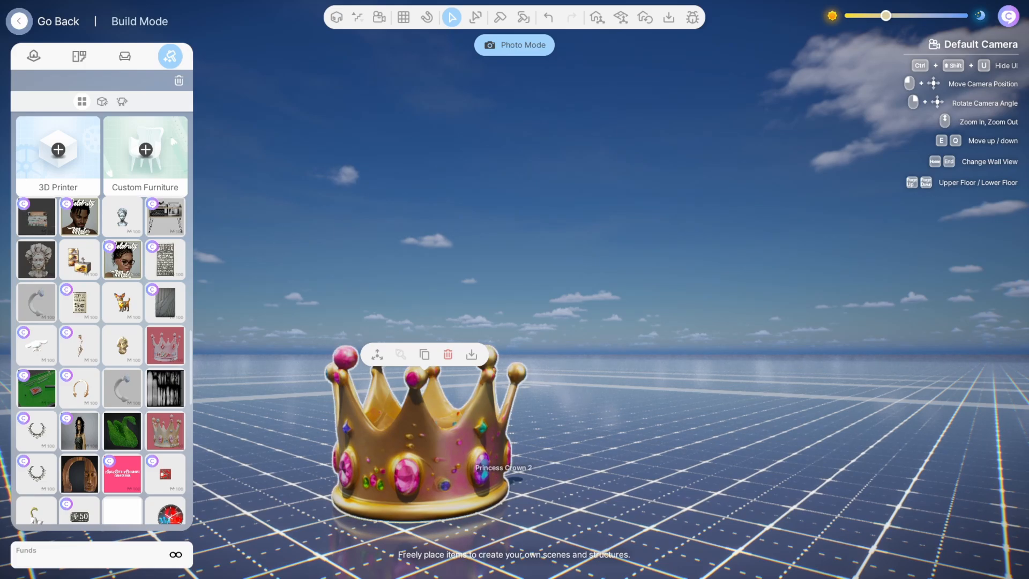
pyautogui.click(422, 499)
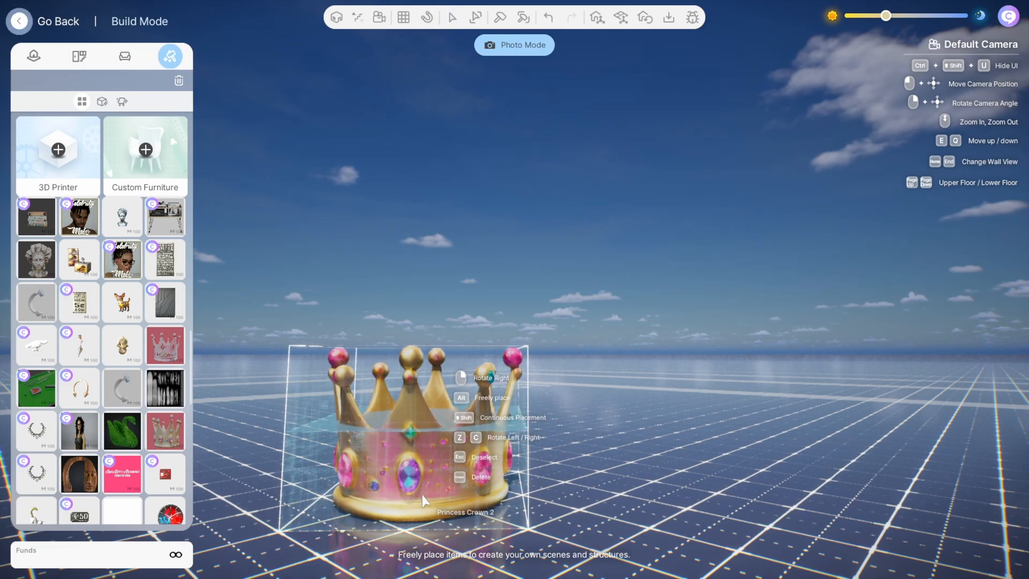
pyautogui.rightClick(422, 499)
pyautogui.rightClick(422, 499)
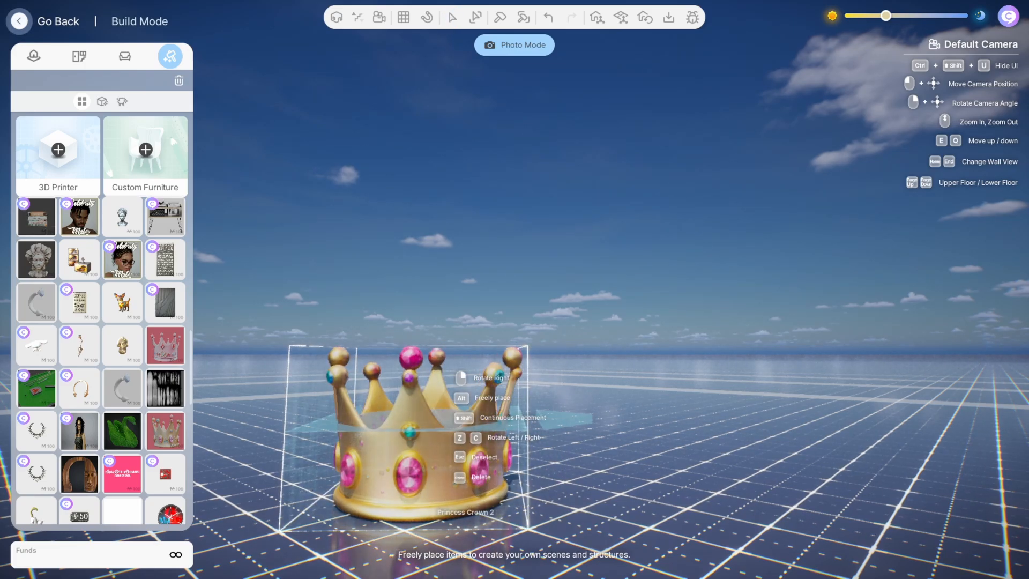
pyautogui.rightClick(422, 498)
pyautogui.rightClick(422, 497)
pyautogui.rightClick(421, 498)
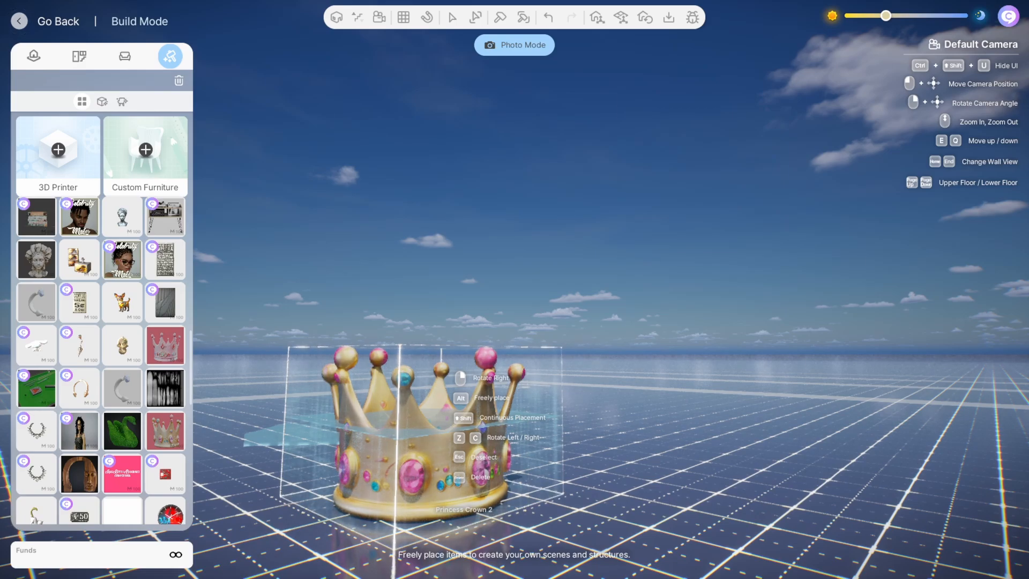
pyautogui.rightClick(424, 500)
pyautogui.click(423, 500)
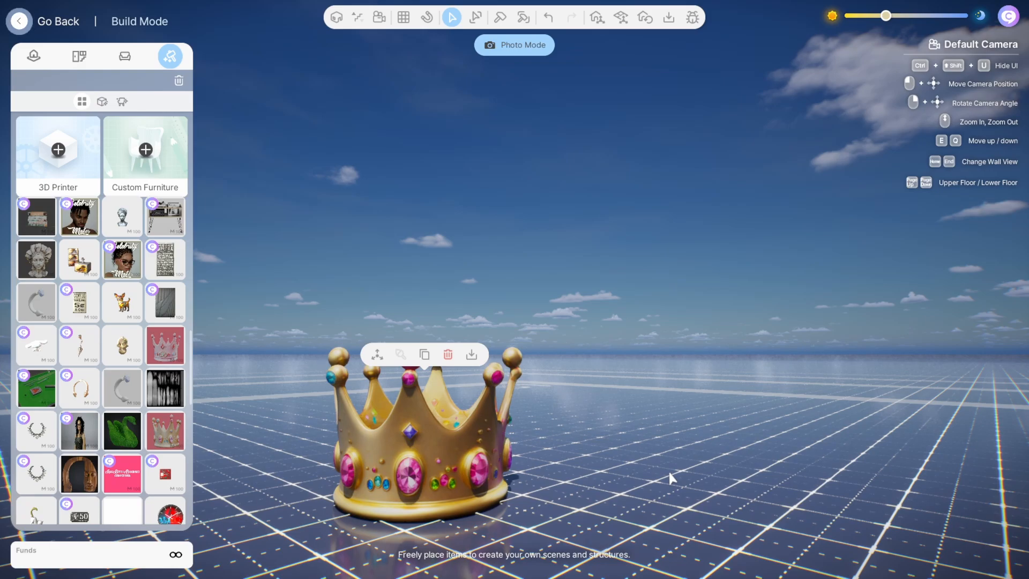
# - Place the pink Princess Crown beside the gold crown to compare the two, and delete the pink one
pyautogui.click(166, 351)
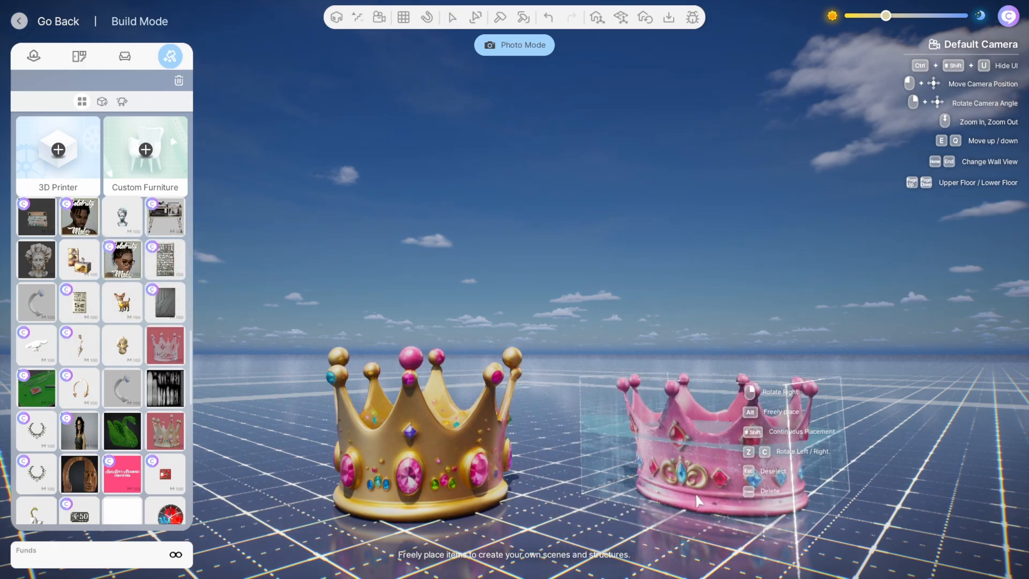
pyautogui.click(691, 502)
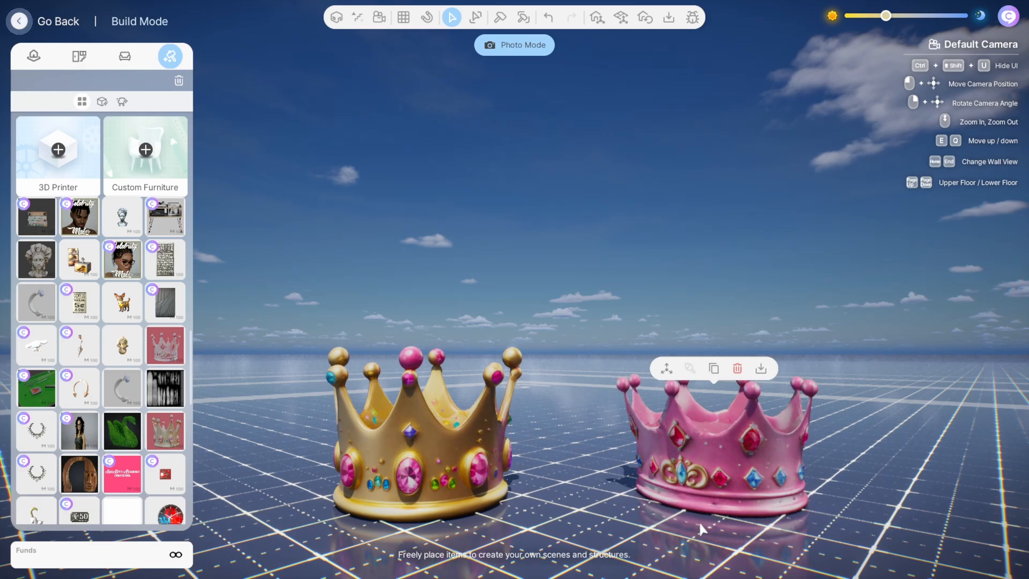
pyautogui.scroll(-4, 699, 519)
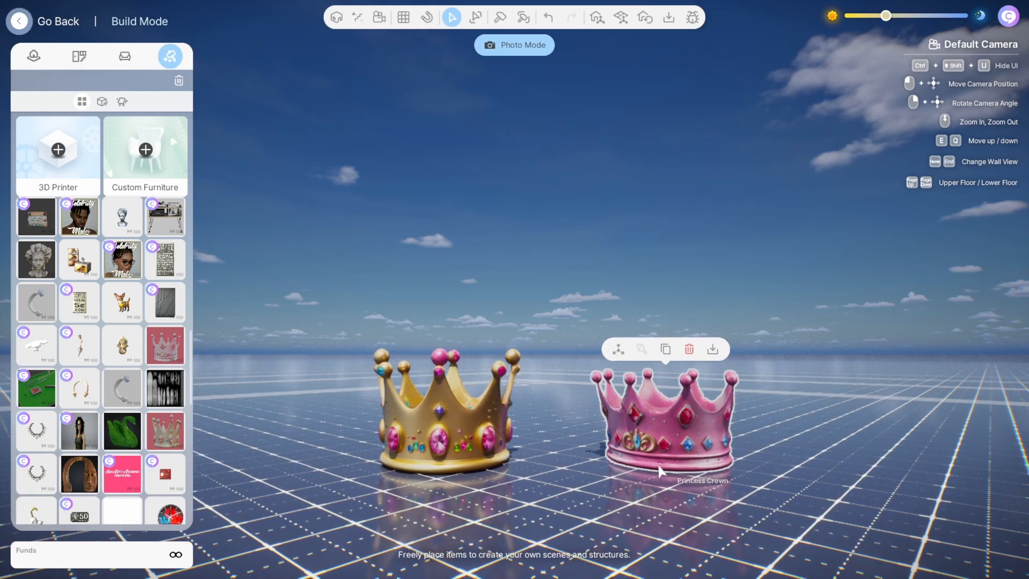
pyautogui.moveTo(637, 477)
pyautogui.mouseDown(button='right')
pyautogui.moveTo(551, 476)
pyautogui.moveTo(635, 477)
pyautogui.mouseUp(button='right')
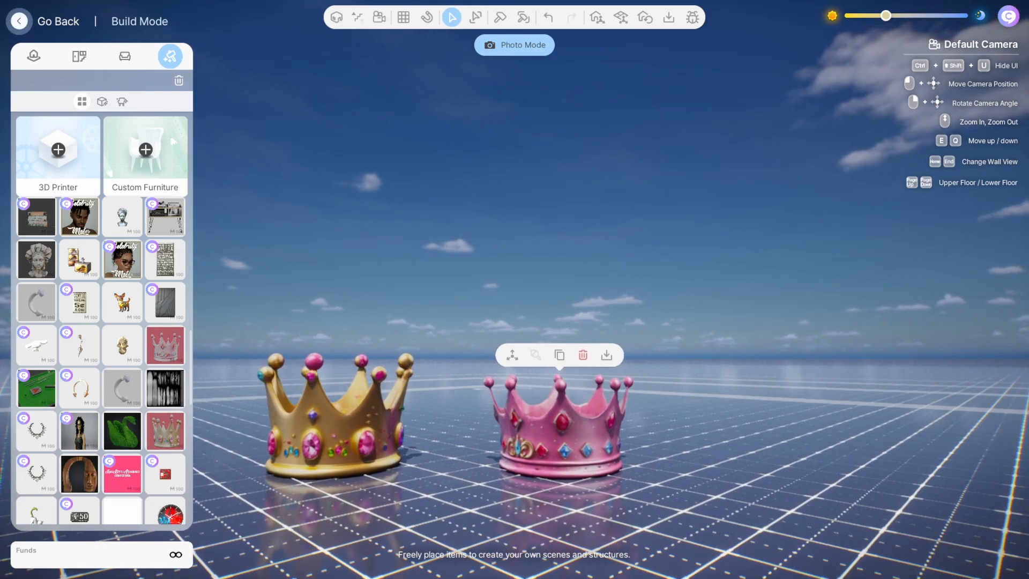
pyautogui.moveTo(533, 487)
pyautogui.mouseDown(button='right')
pyautogui.moveTo(606, 487)
pyautogui.moveTo(544, 472)
pyautogui.mouseUp(button='right')
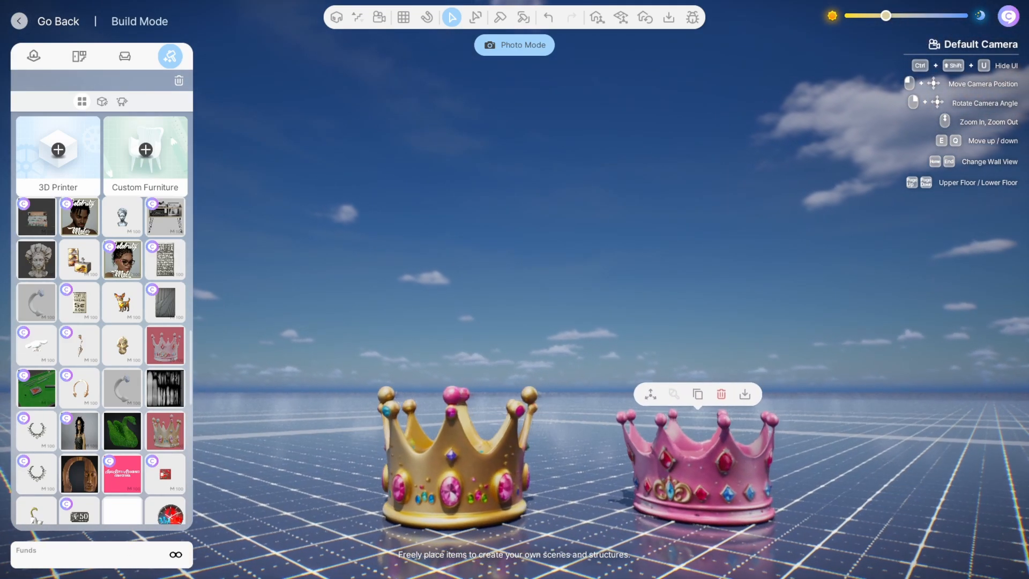
pyautogui.scroll(-2, 534, 486)
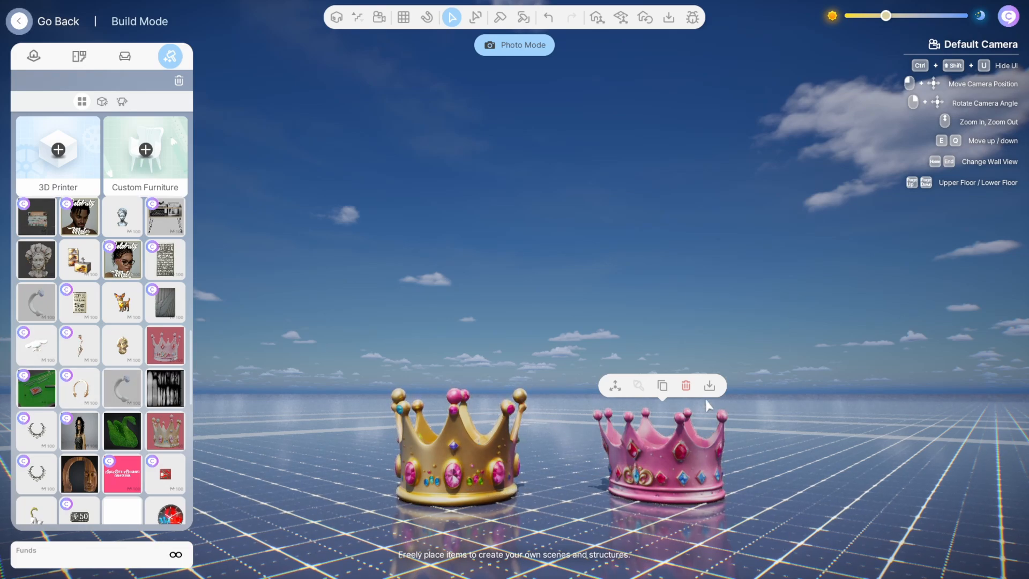
pyautogui.click(687, 394)
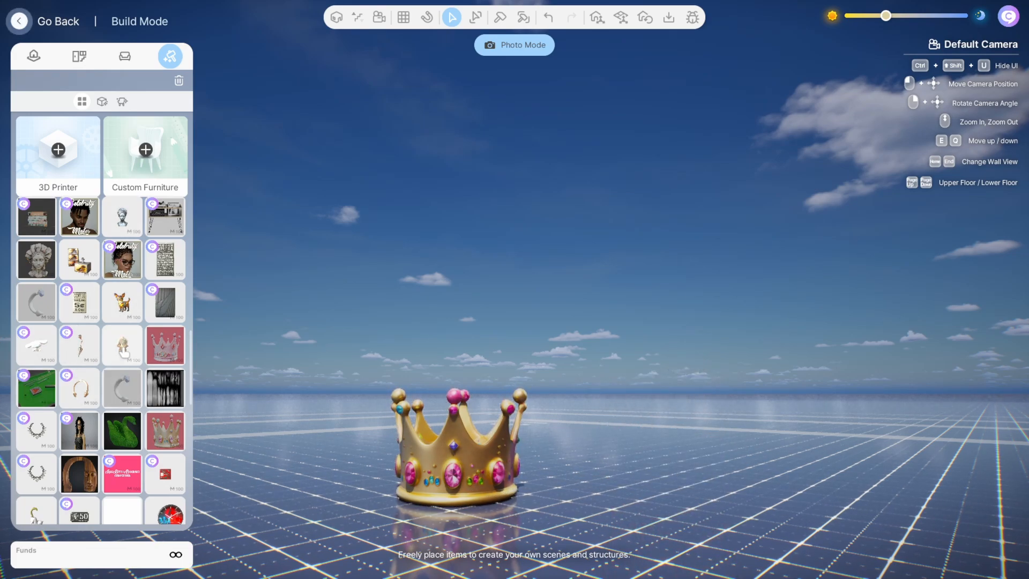
# - Place the Swan Bush on the lot beside the gold crown and rotate it so its side profile faces the camera
pyautogui.moveTo(135, 440)
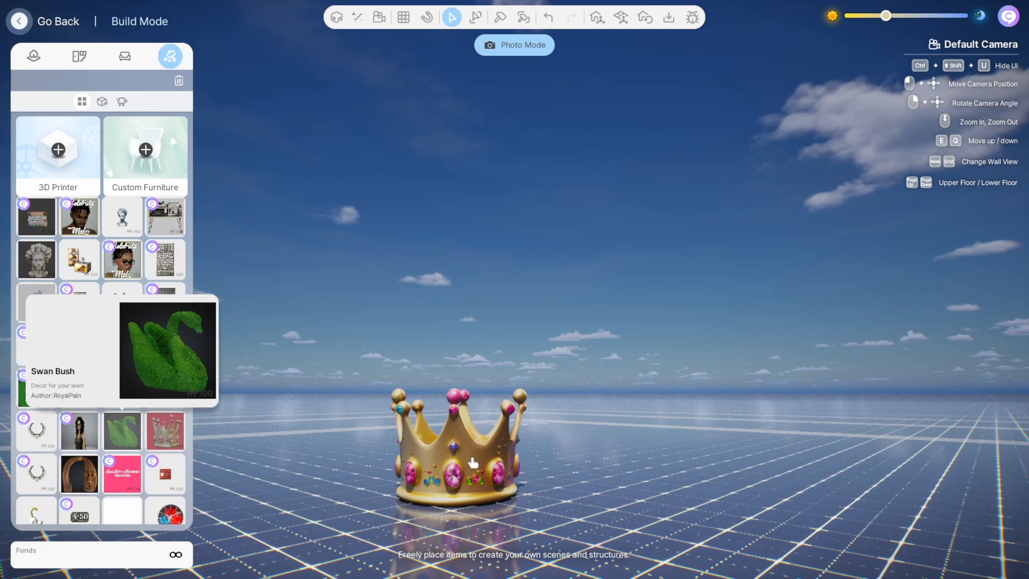
pyautogui.click(109, 440)
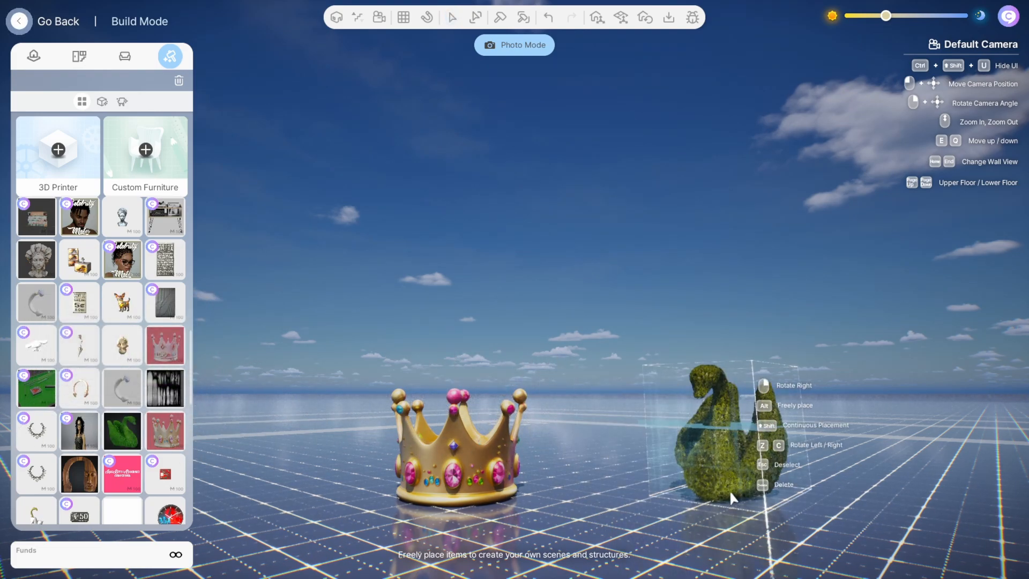
pyautogui.click(706, 490)
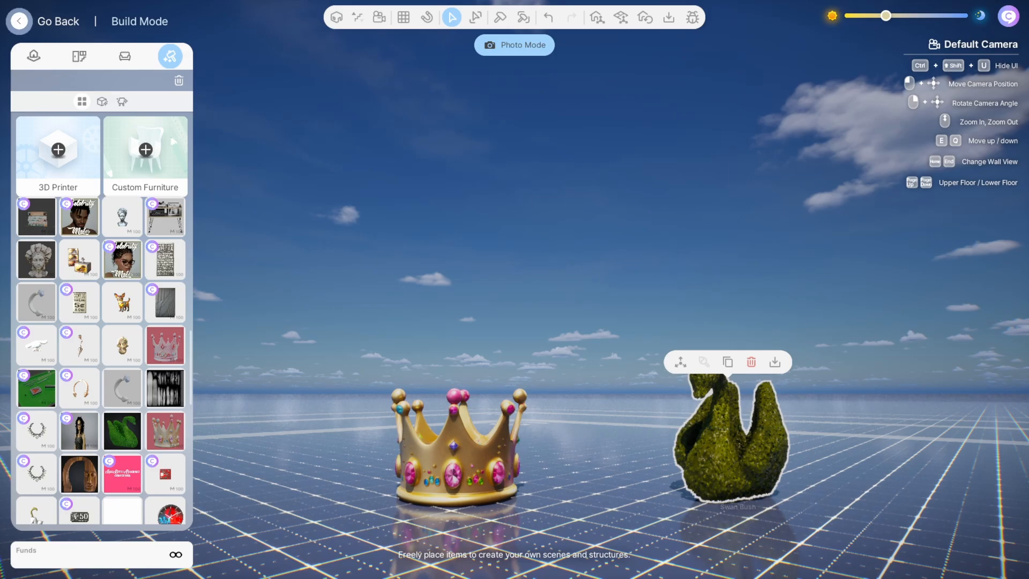
pyautogui.click(712, 475)
pyautogui.press('.')
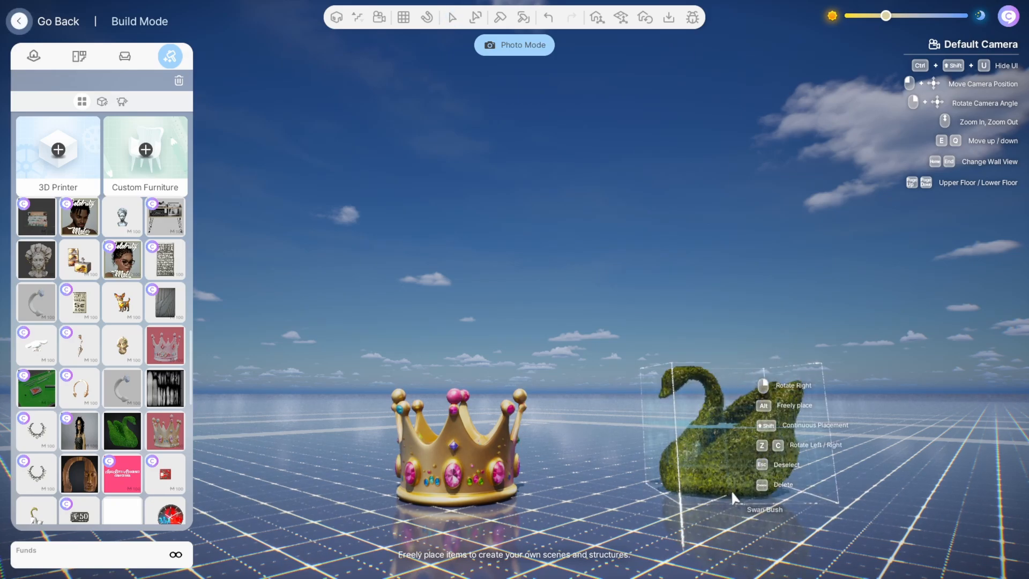
pyautogui.click(732, 491)
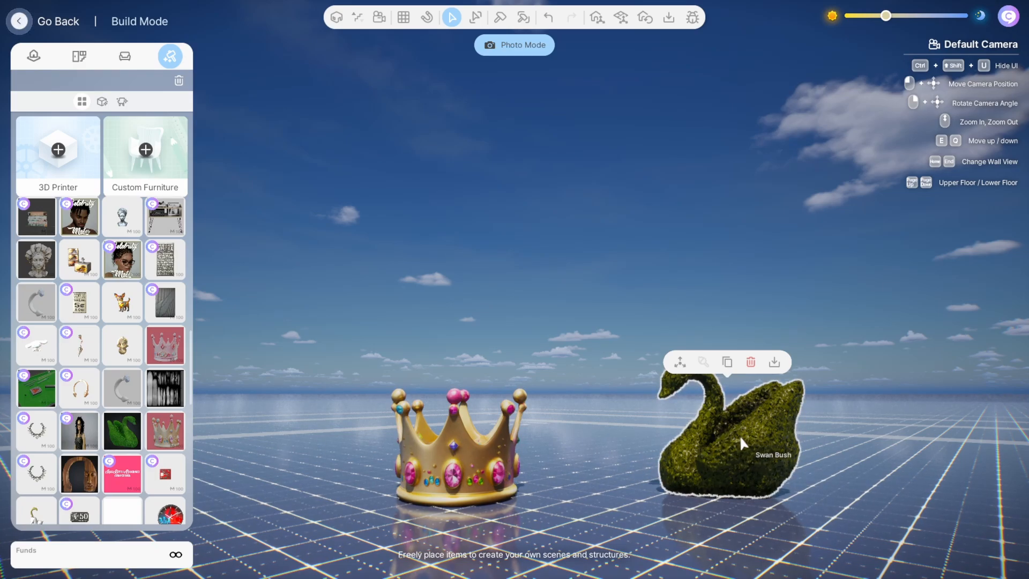
# - Find the Meditative Harmony statue among the 3D-printed furniture and place it on the crown's other side from the Swan Bush
pyautogui.scroll(-1, 124, 367)
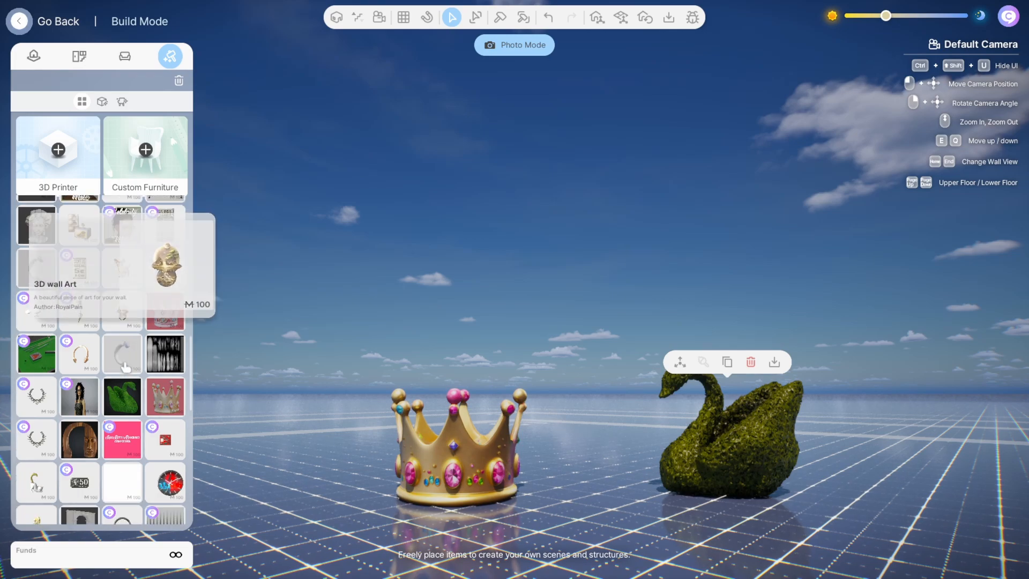
pyautogui.scroll(-5, 124, 366)
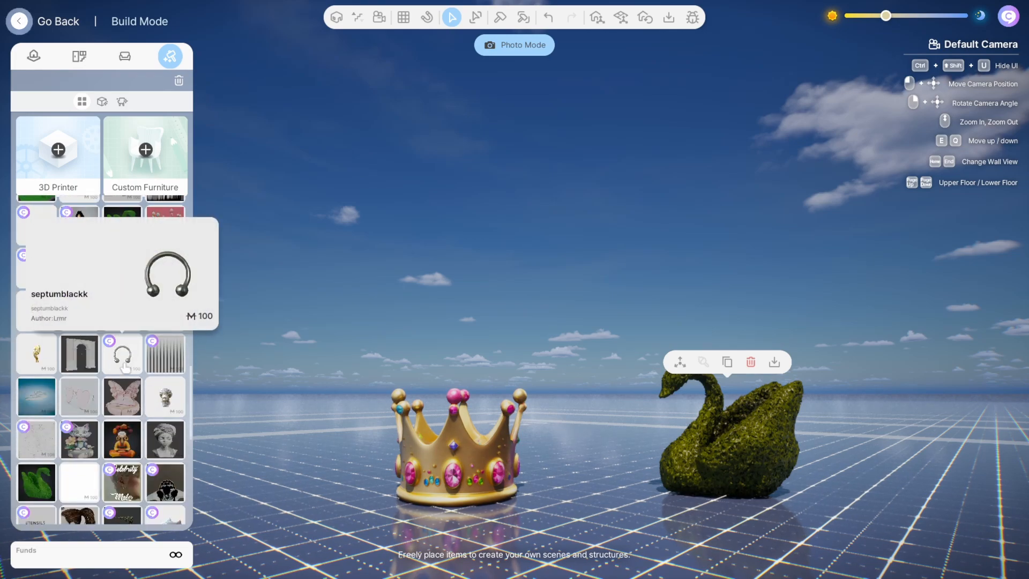
pyautogui.scroll(1, 125, 367)
pyautogui.scroll(-2, 125, 367)
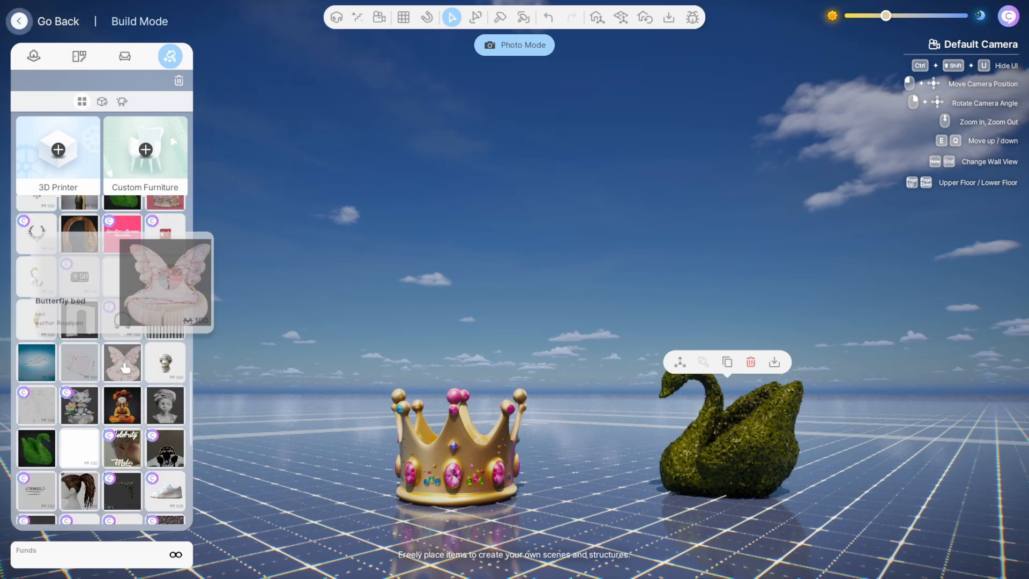
pyautogui.click(119, 409)
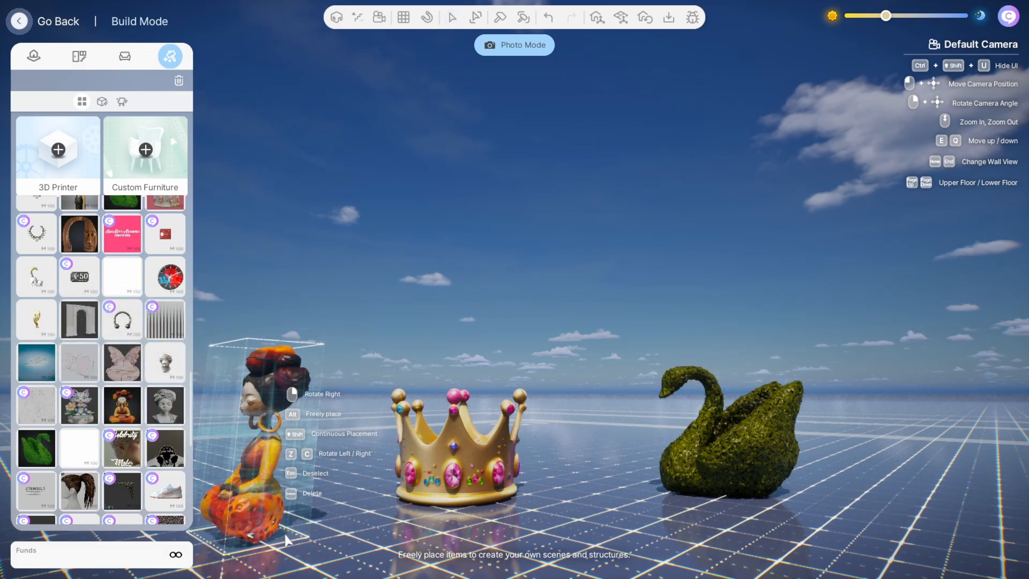
pyautogui.click(286, 538)
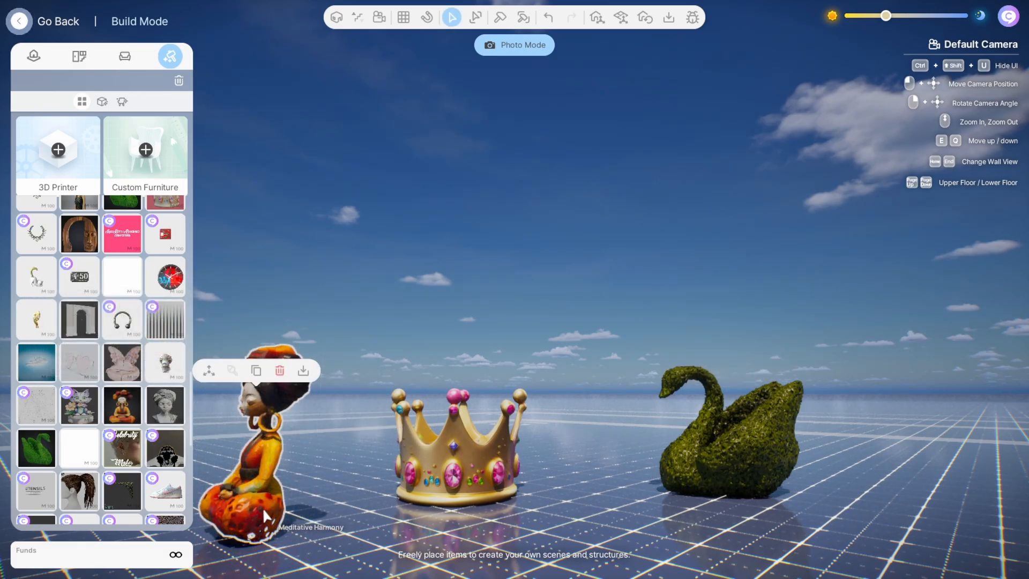
# - Rotate the Meditative Harmony statue until it faces the camera and set it down beside the gold crown
pyautogui.click(263, 507)
pyautogui.rightClick(263, 533)
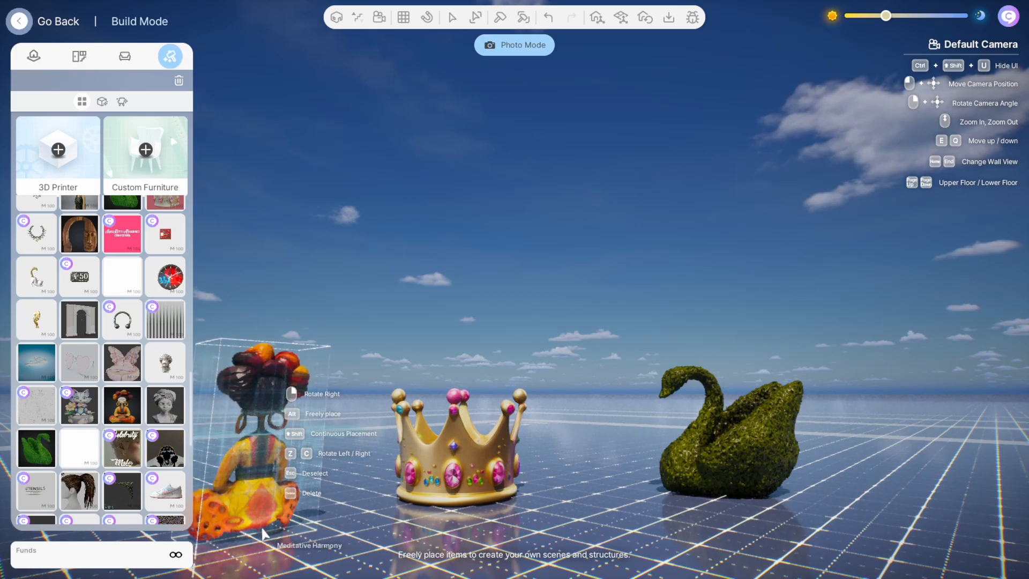
pyautogui.rightClick(262, 517)
pyautogui.rightClick(262, 515)
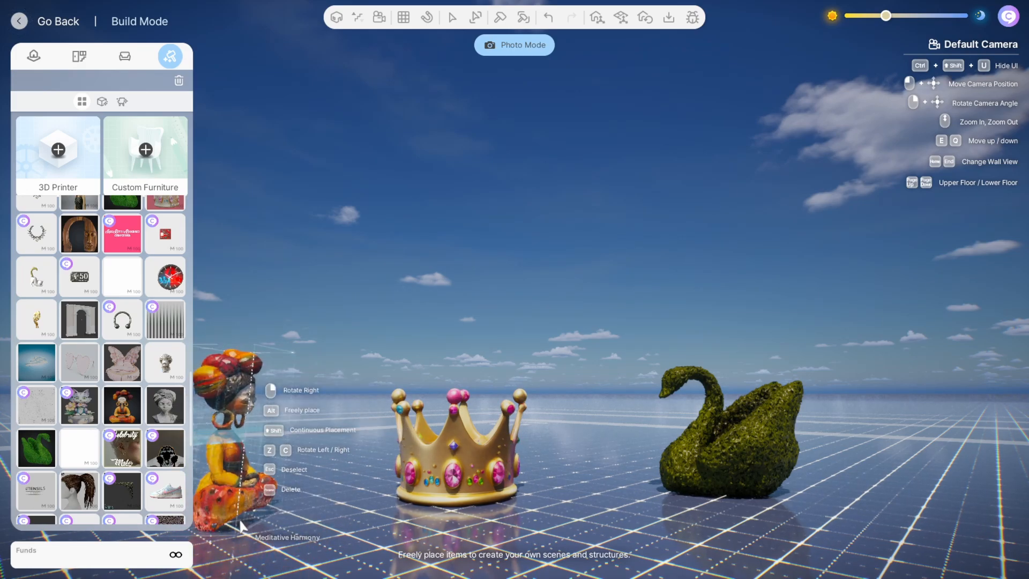
pyautogui.rightClick(336, 536)
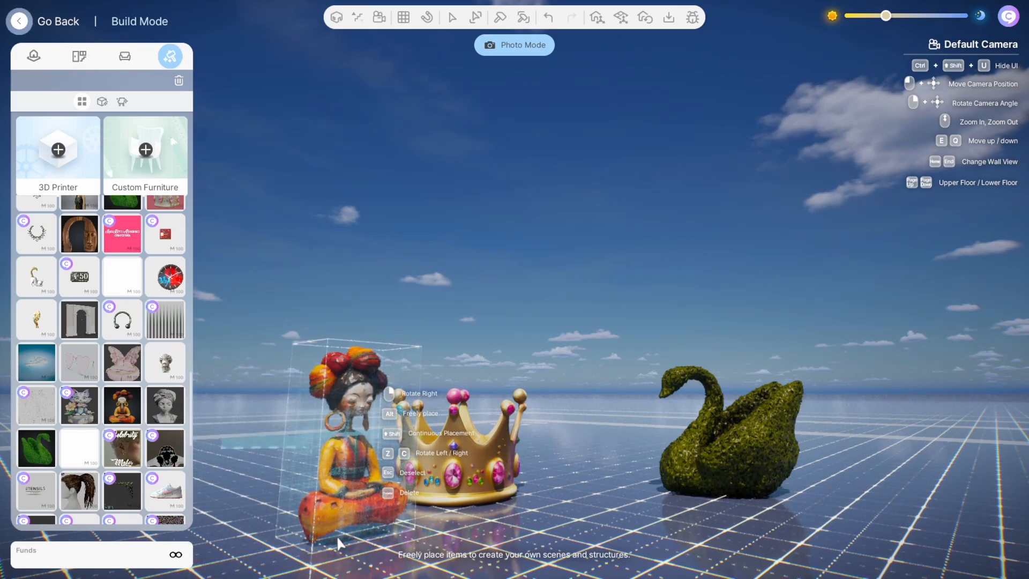
pyautogui.rightClick(298, 525)
pyautogui.click(306, 540)
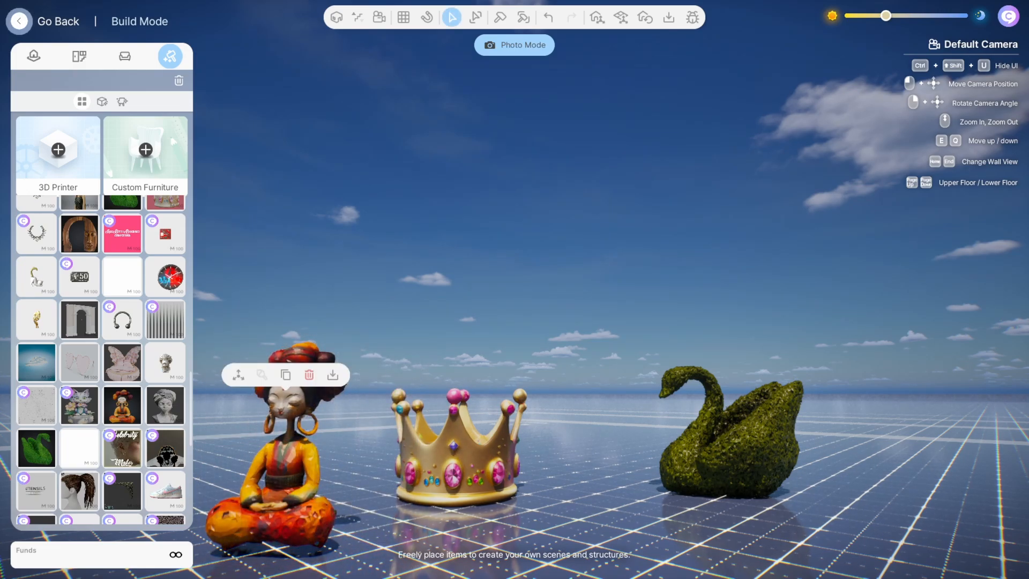
# - Delete the Meditative Harmony statue from the lot
pyautogui.moveTo(349, 529); pyautogui.dragTo(389, 519, button='right')
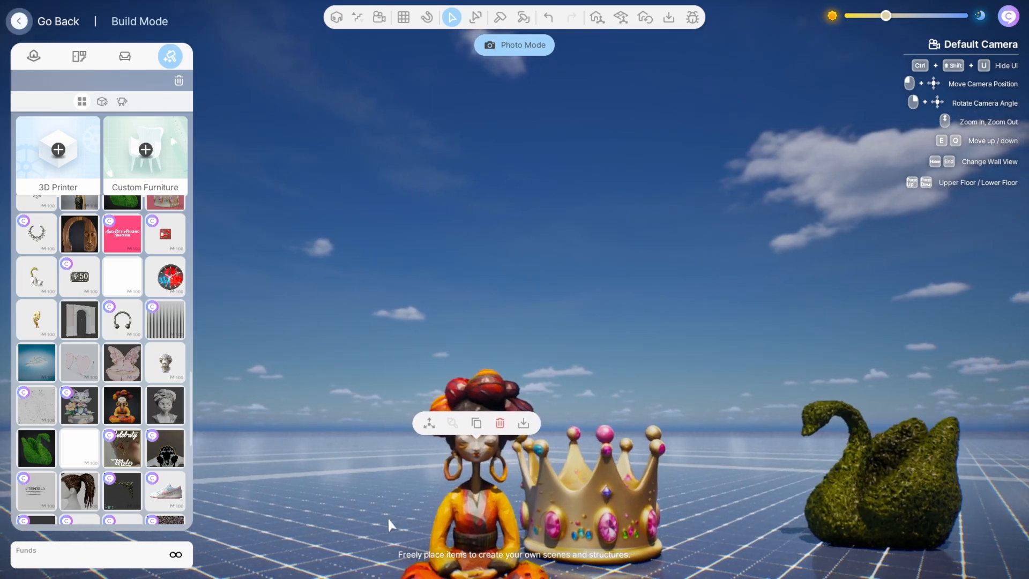
pyautogui.scroll(-2, 388, 518)
pyautogui.scroll(-2, 394, 503)
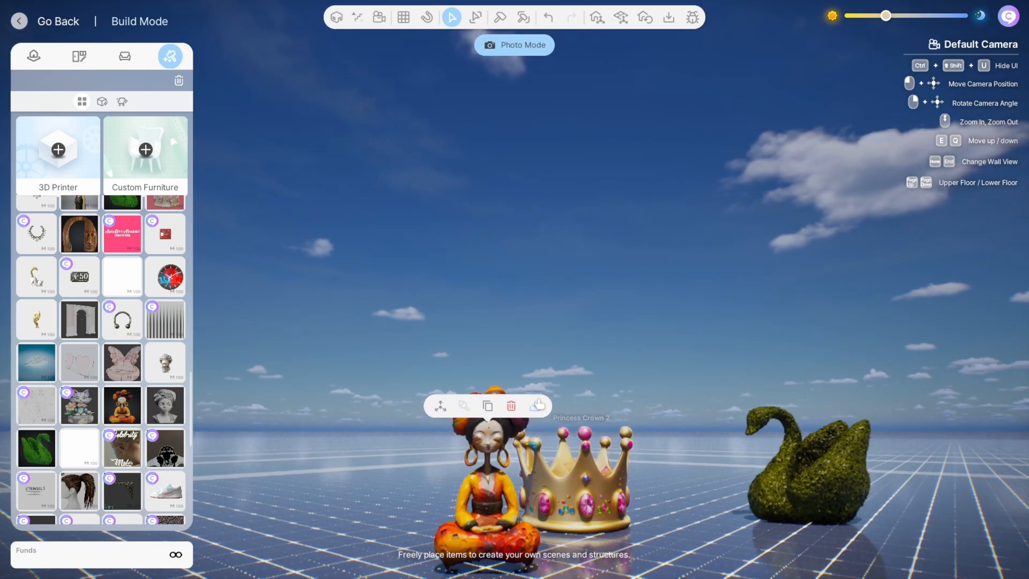
pyautogui.click(511, 406)
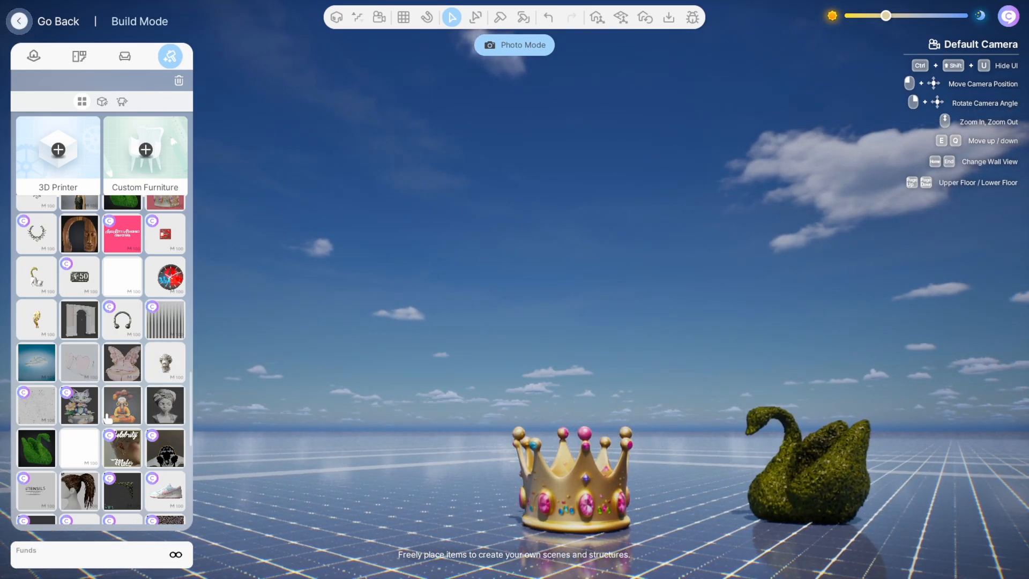
# - Place the Cactus Kitty statue beside the gold crown, opposite the Swan Bush, rotated to face the camera
pyautogui.click(80, 405)
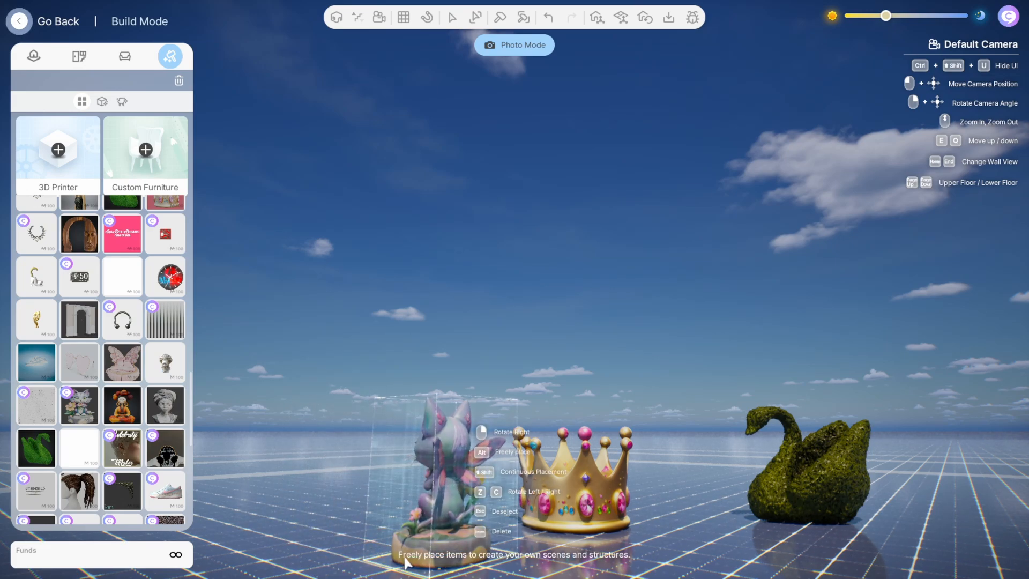
pyautogui.rightClick(405, 558)
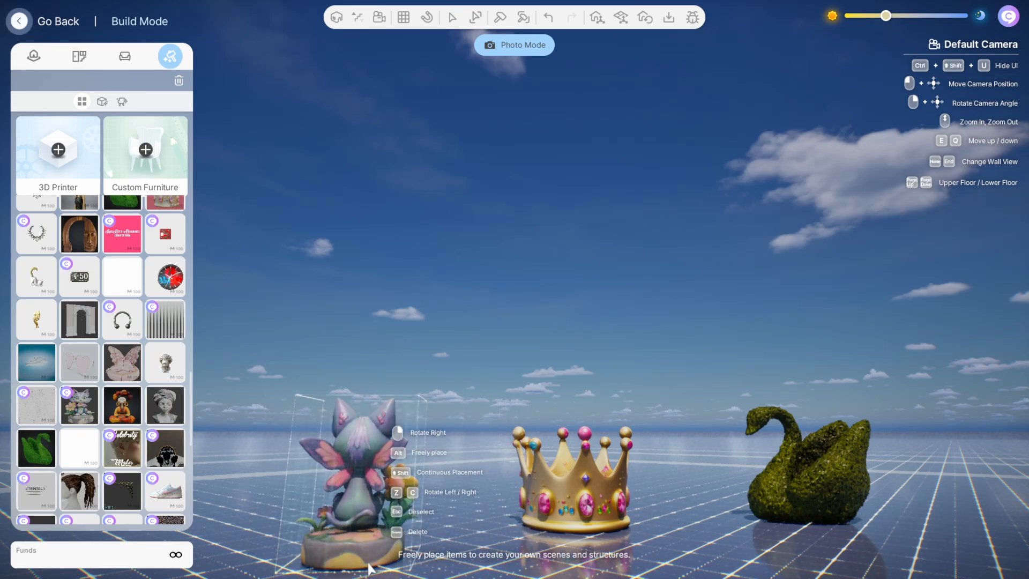
pyautogui.rightClick(368, 568)
pyautogui.rightClick(369, 568)
pyautogui.rightClick(370, 568)
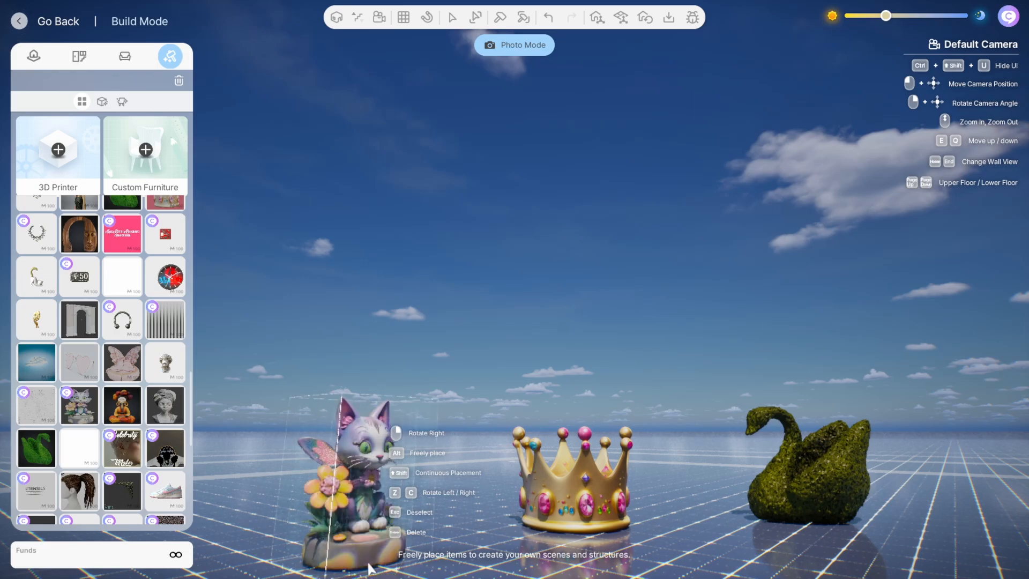
pyautogui.rightClick(369, 568)
pyautogui.click(426, 547)
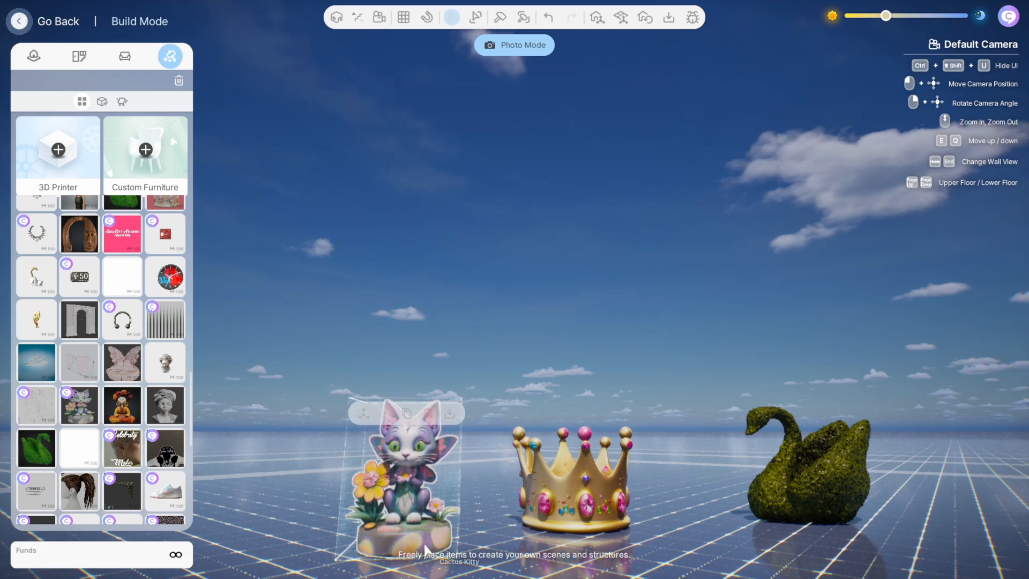
pyautogui.scroll(2, 429, 544)
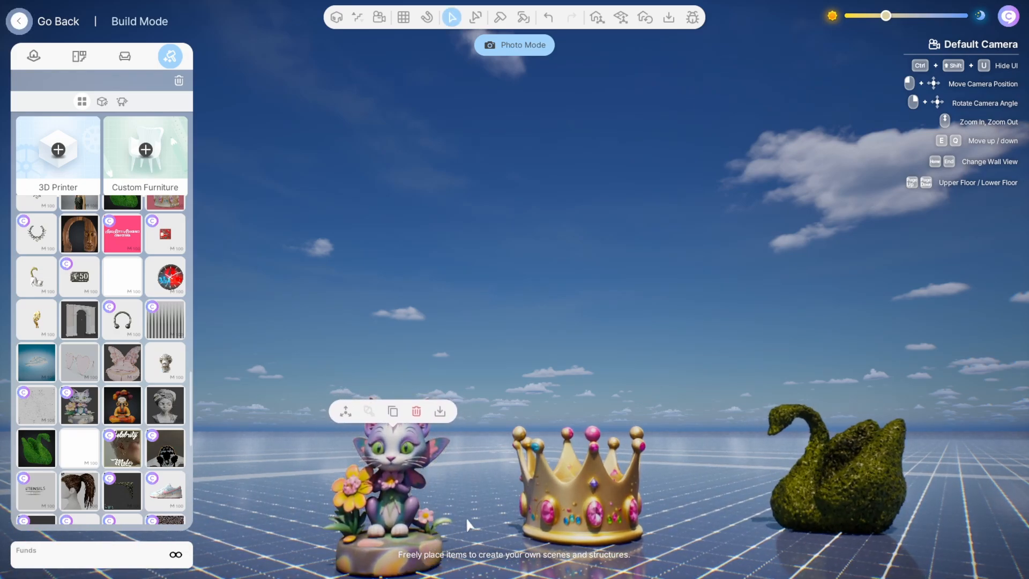
# - Delete the gold crown and the Swan Bush from the lot, keeping the Cactus Kitty statue
pyautogui.moveTo(468, 517); pyautogui.dragTo(449, 506, button='right')
pyautogui.scroll(-1, 467, 517)
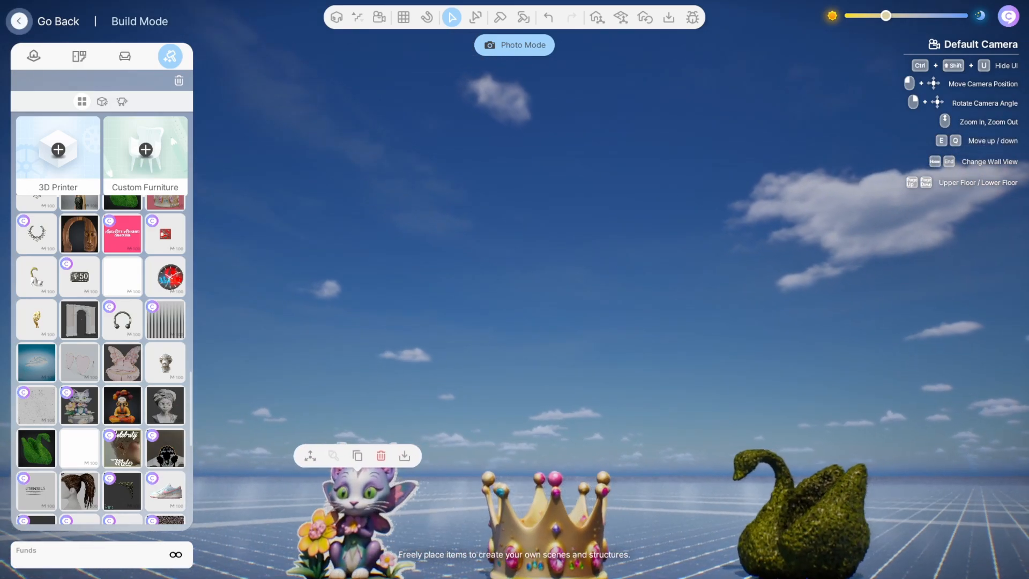
pyautogui.scroll(-3, 466, 517)
pyautogui.moveTo(465, 516); pyautogui.dragTo(501, 493)
pyautogui.moveTo(501, 493); pyautogui.dragTo(498, 517, button='right')
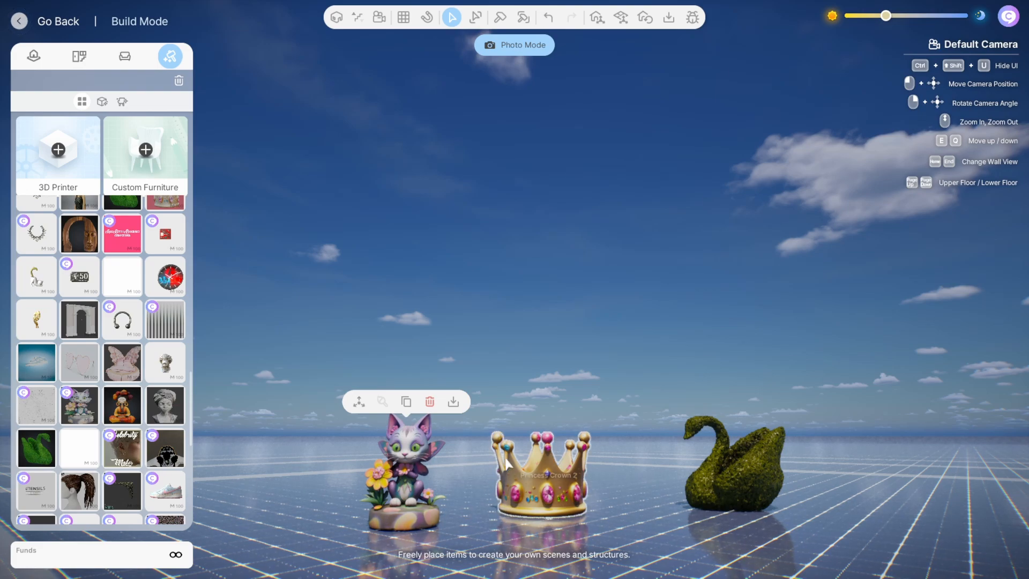
pyautogui.click(543, 483)
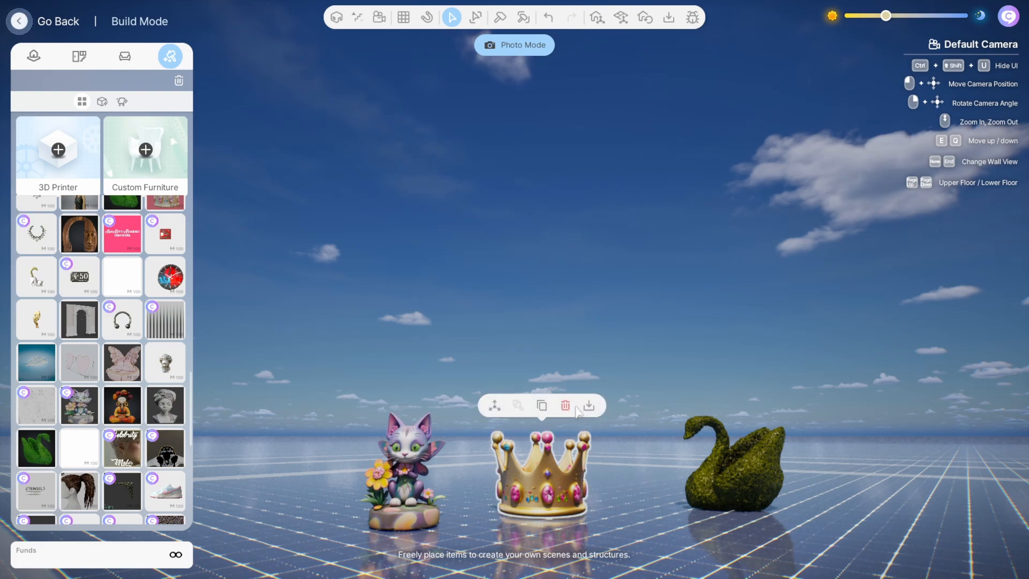
pyautogui.click(565, 406)
pyautogui.click(767, 509)
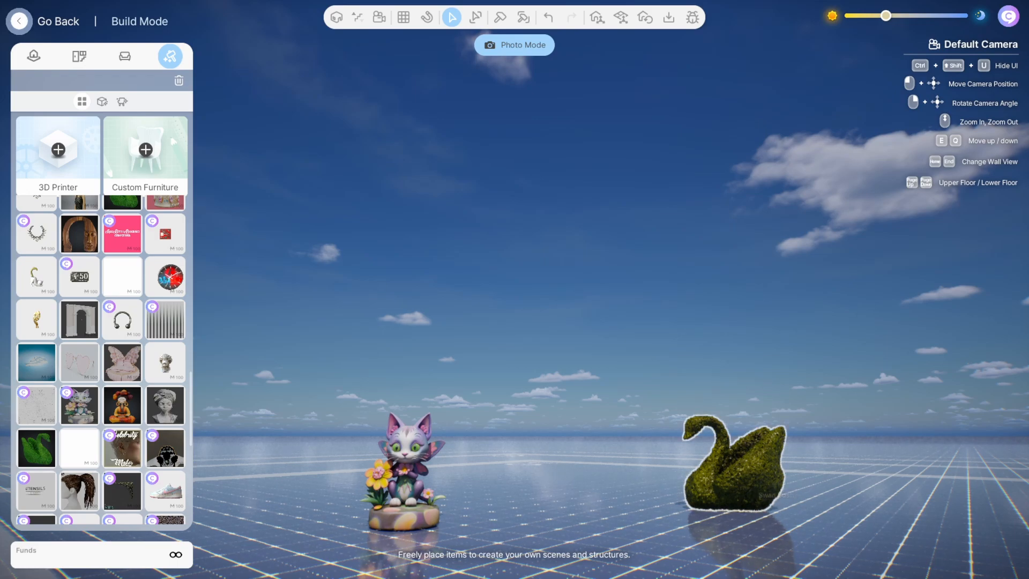
pyautogui.click(756, 396)
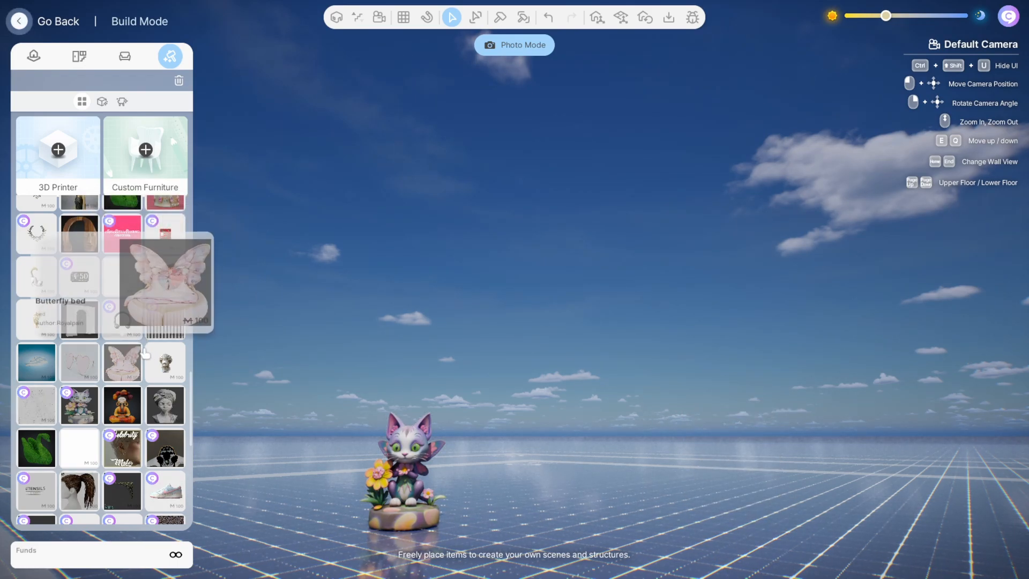
# - Find the Sonic plush among the 3D-printed furniture and place it beside the Cactus Kitty statue
pyautogui.scroll(-1, 158, 350)
pyautogui.scroll(-5, 159, 350)
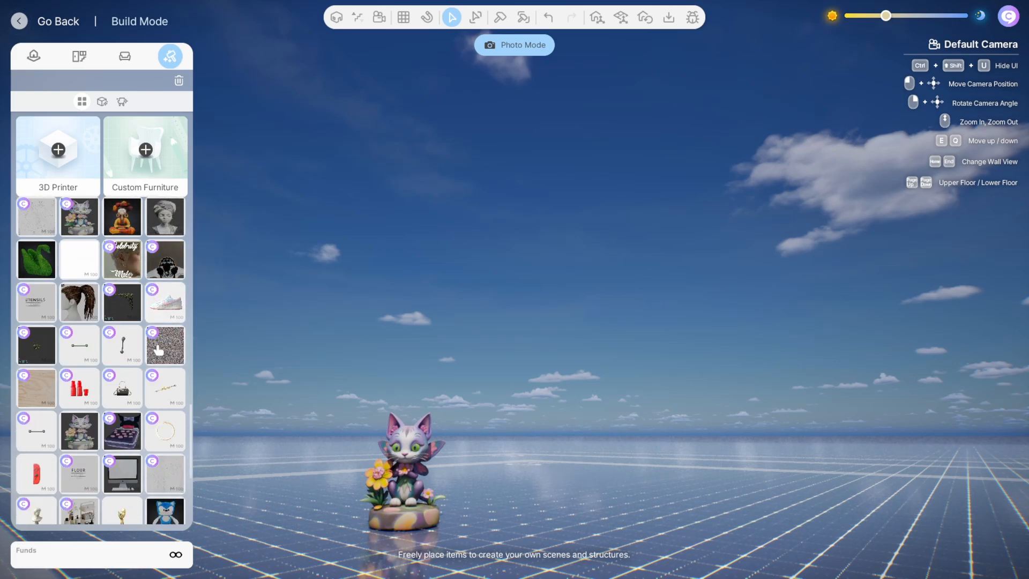
pyautogui.scroll(-1, 159, 350)
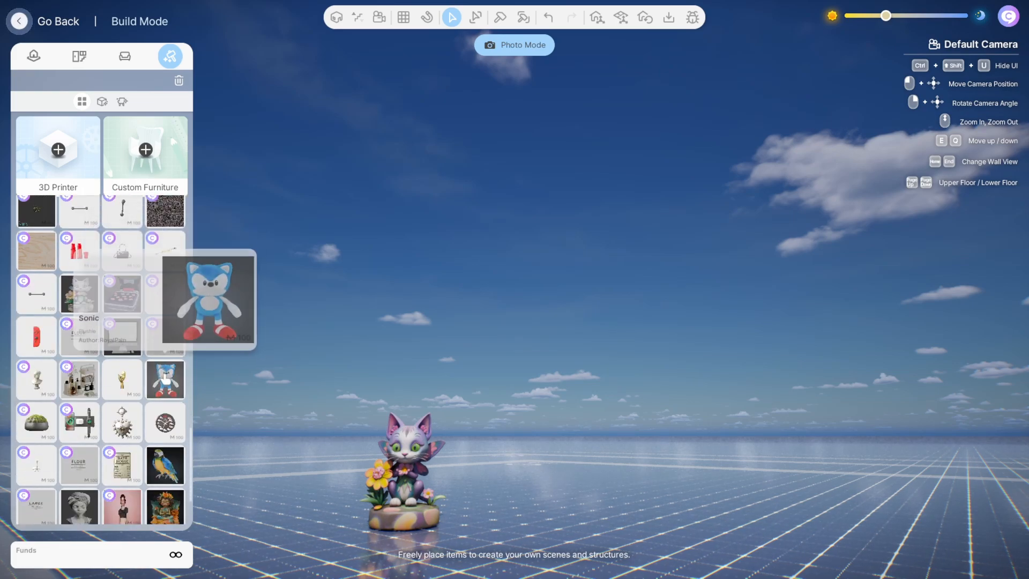
pyautogui.click(165, 378)
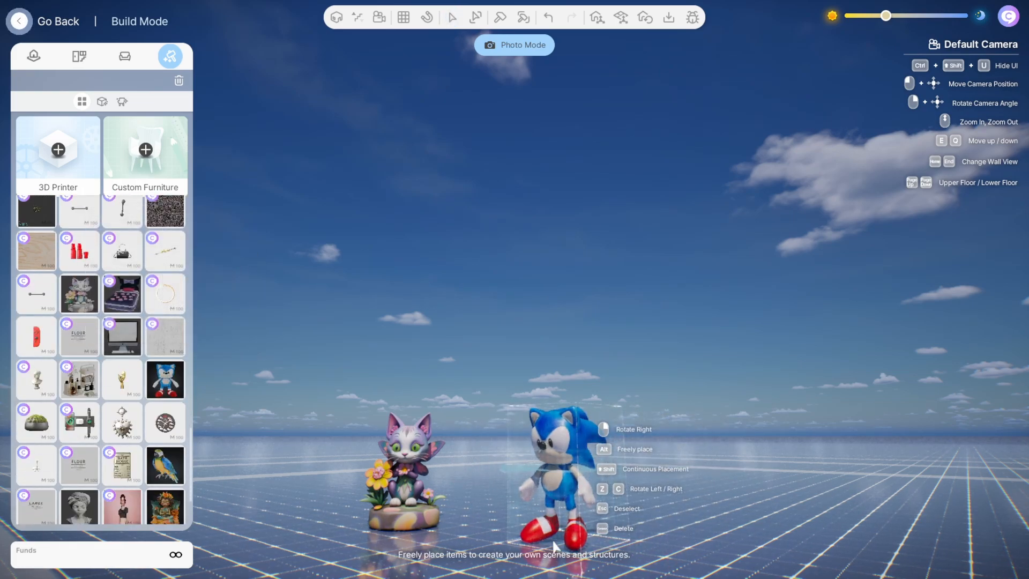
pyautogui.click(558, 512)
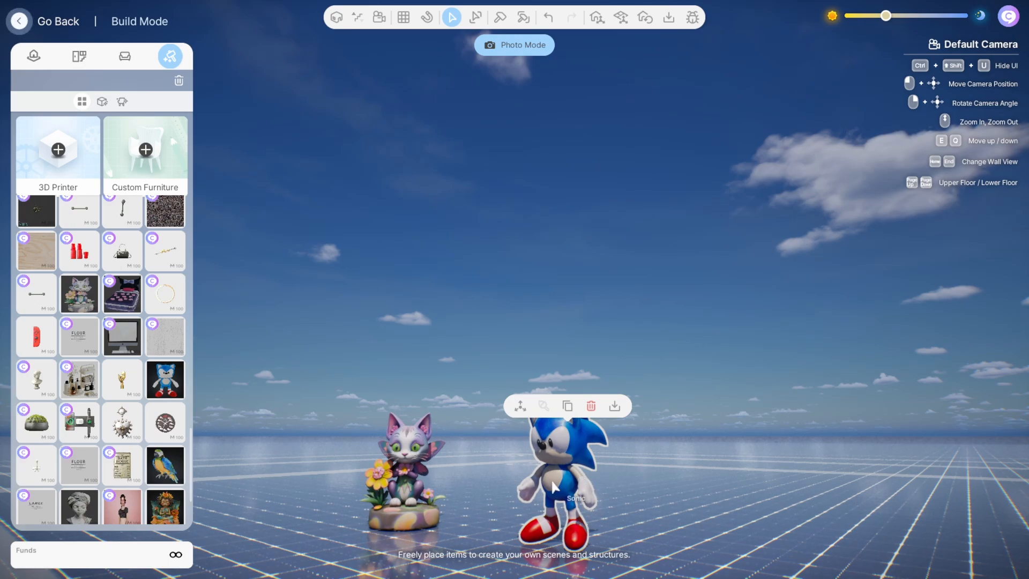
# - Rotate the Sonic plush to face the camera, set it down closer to the Cactus Kitty statue, and delete it
pyautogui.click(552, 483)
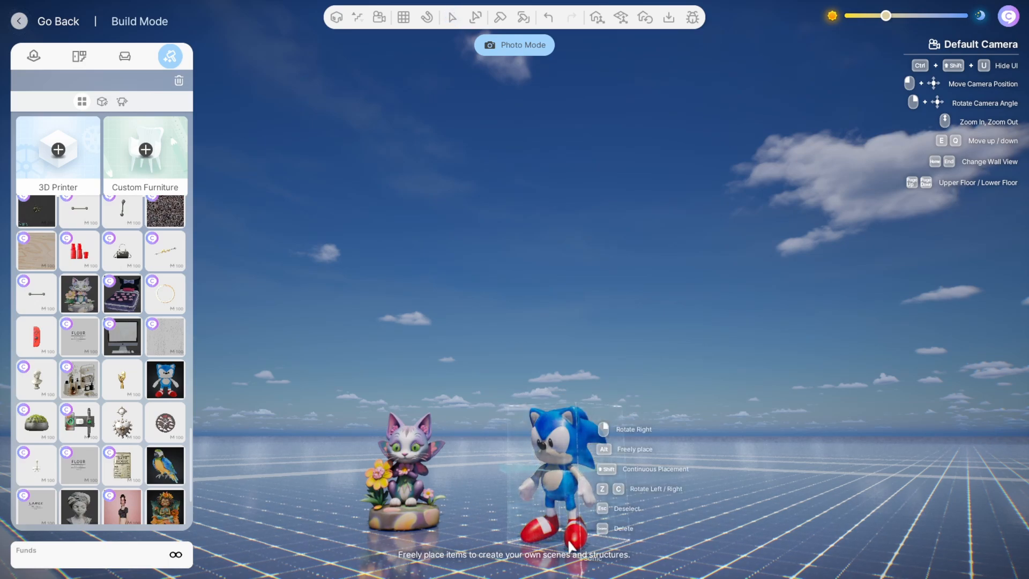
pyautogui.rightClick(569, 543)
pyautogui.rightClick(569, 544)
pyautogui.rightClick(569, 545)
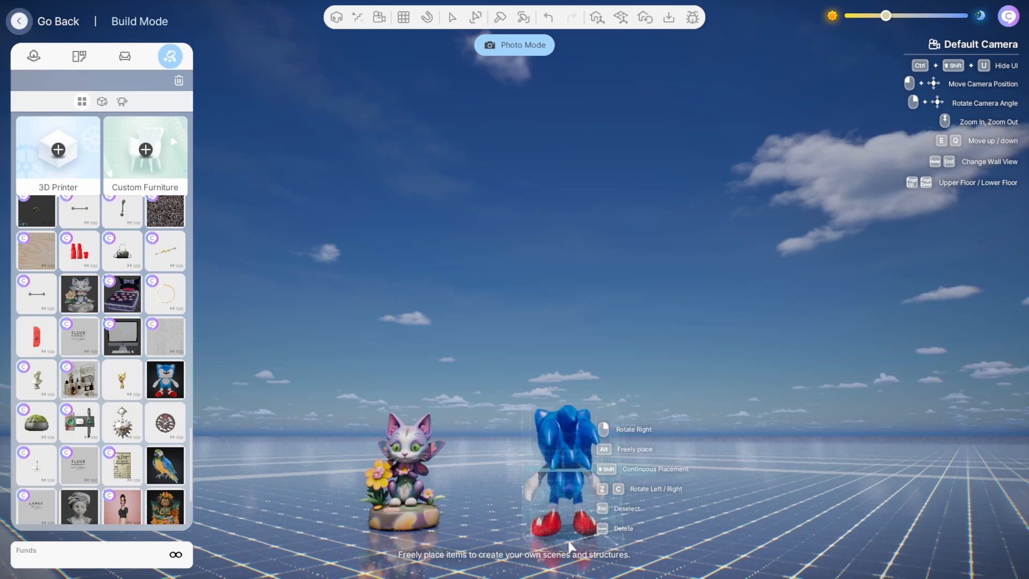
pyautogui.rightClick(569, 545)
pyautogui.rightClick(569, 545)
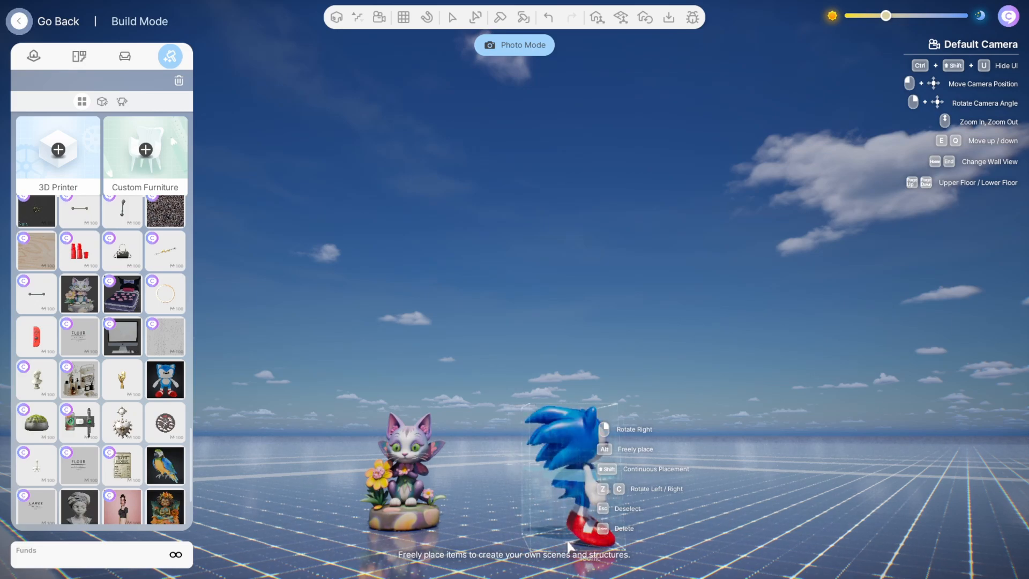
pyautogui.rightClick(569, 545)
pyautogui.rightClick(569, 545)
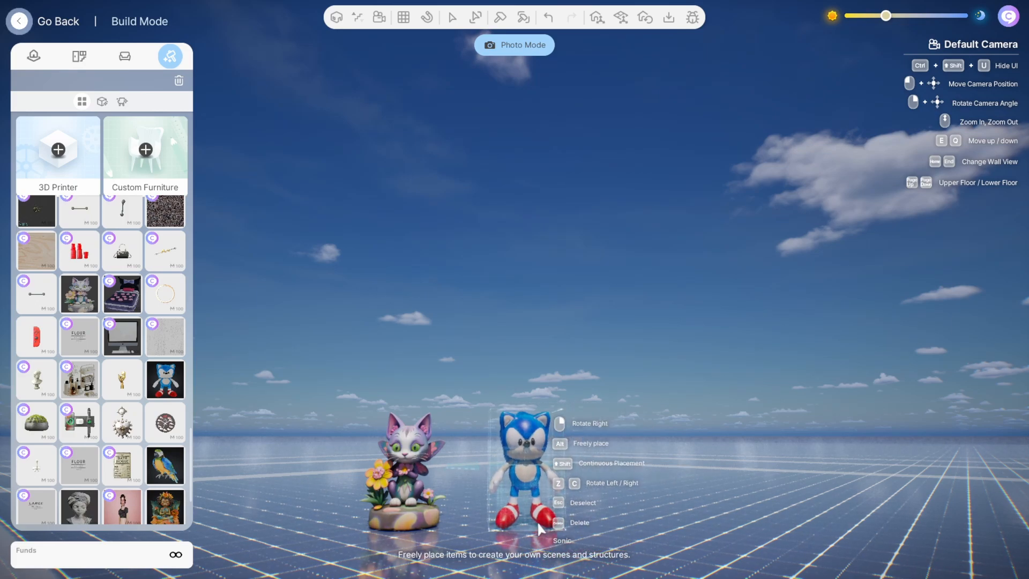
pyautogui.click(514, 528)
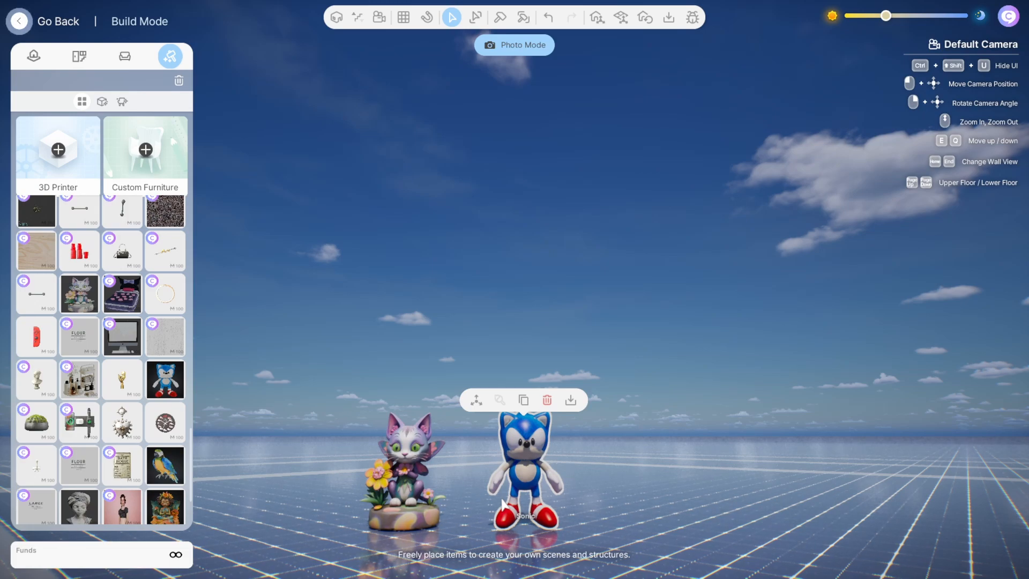
pyautogui.click(547, 400)
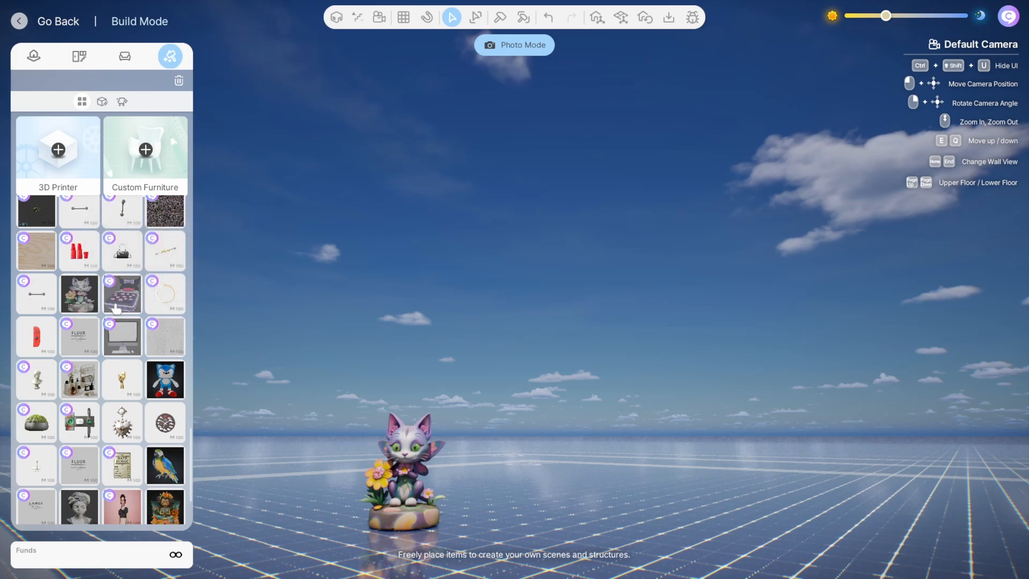
# - Find the Serenity in Bloom statue among the 3D-printed furniture and place it beside the Cactus Kitty statue
pyautogui.scroll(-1, 168, 328)
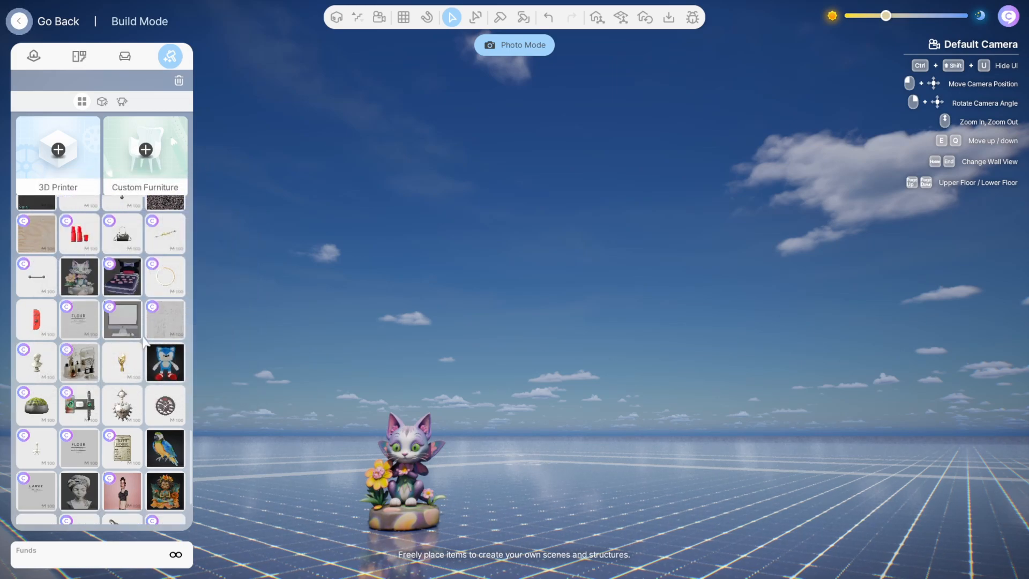
pyautogui.scroll(-3, 165, 407)
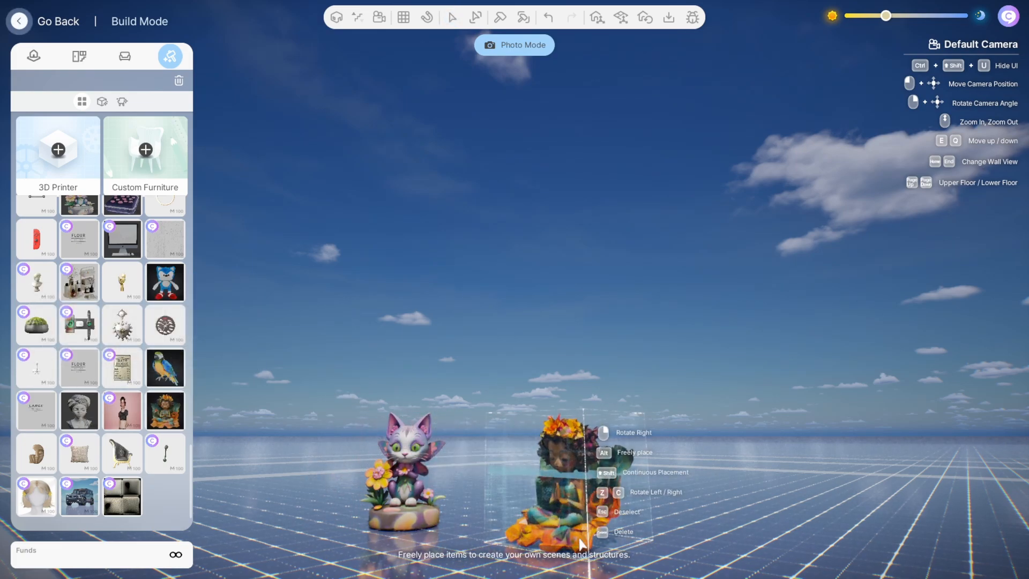
pyautogui.click(582, 533)
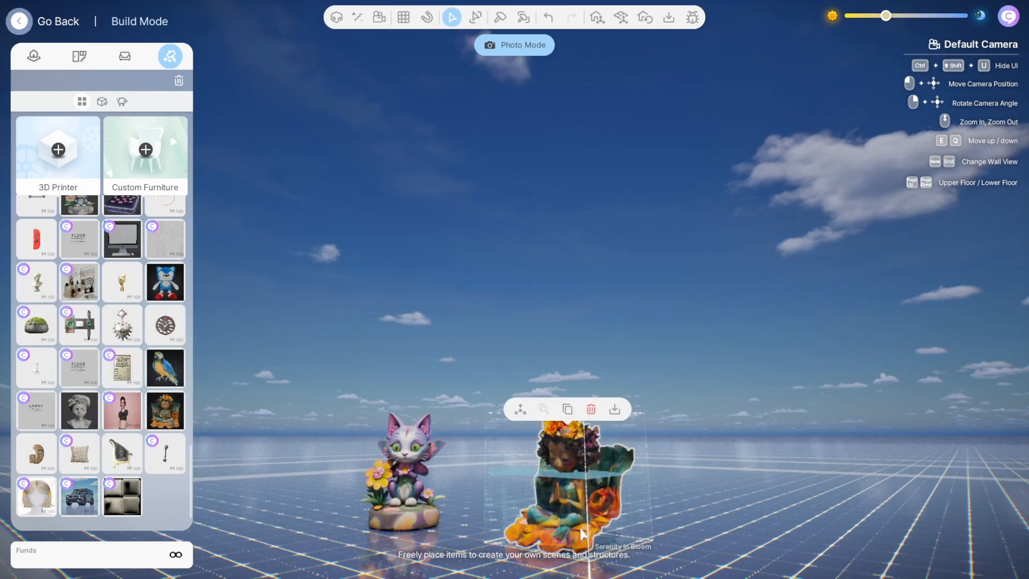
# - Rotate the Serenity in Bloom statue until it faces the camera and set it down closer to the Cactus Kitty statue
pyautogui.click(577, 500)
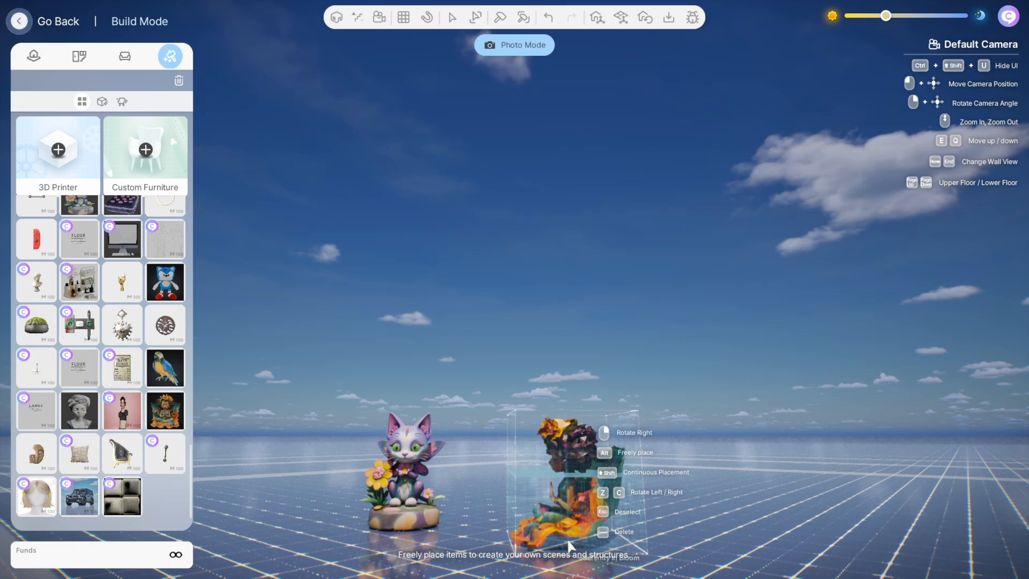
pyautogui.rightClick(568, 542)
pyautogui.rightClick(565, 538)
pyautogui.rightClick(566, 537)
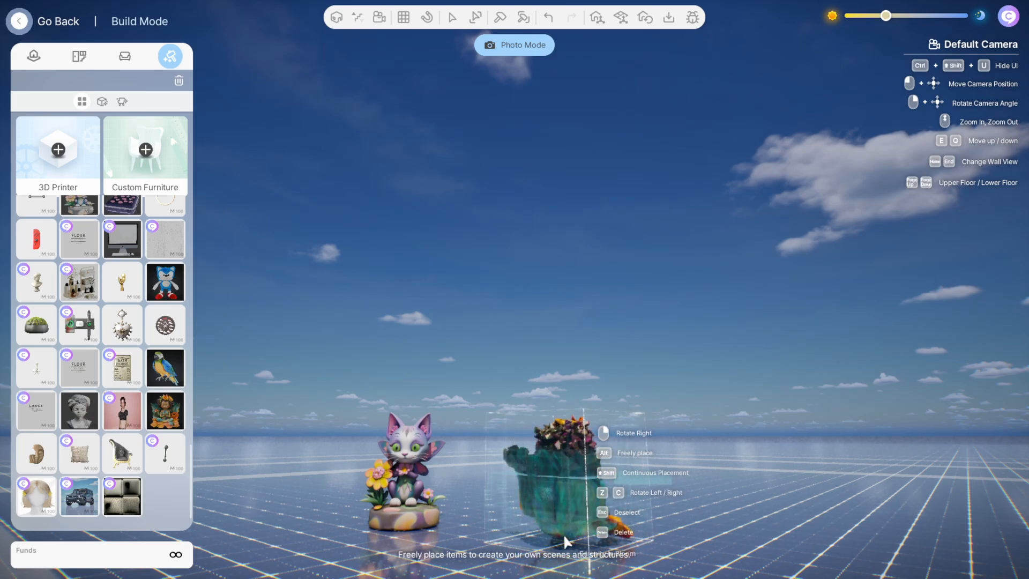
pyautogui.rightClick(554, 527)
pyautogui.rightClick(554, 527)
pyautogui.rightClick(532, 516)
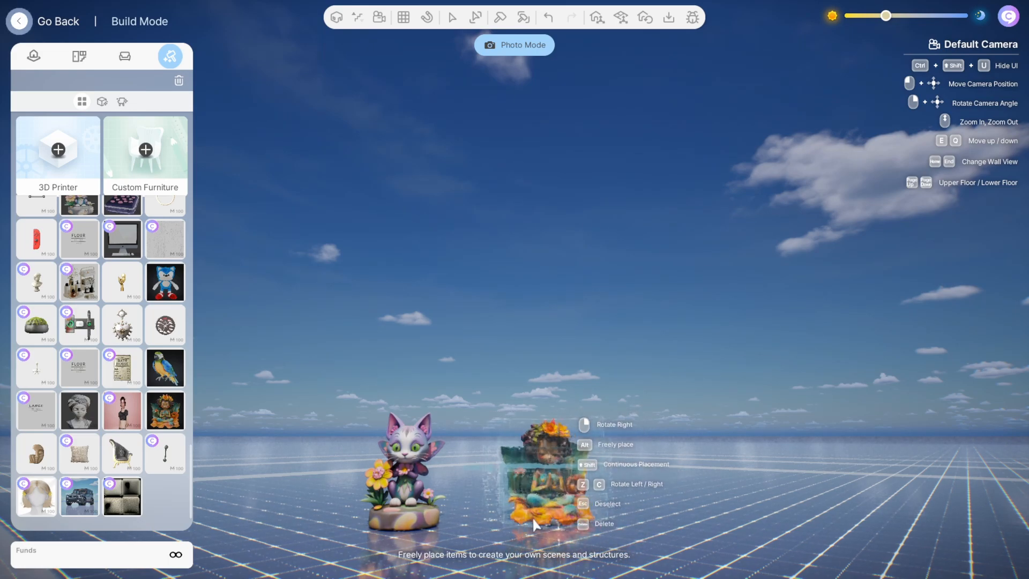
pyautogui.rightClick(532, 517)
pyautogui.click(510, 513)
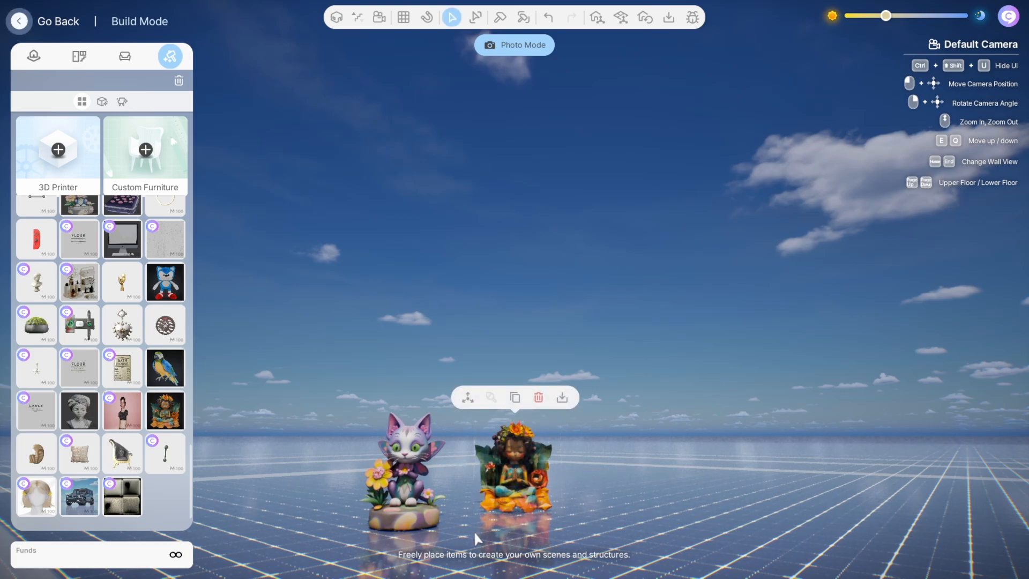
# - Find the Labubu Plush among the 3D-printed furniture and place it beside Serenity in Bloom, opposite the Cactus Kitty statue
pyautogui.scroll(5, 60, 341)
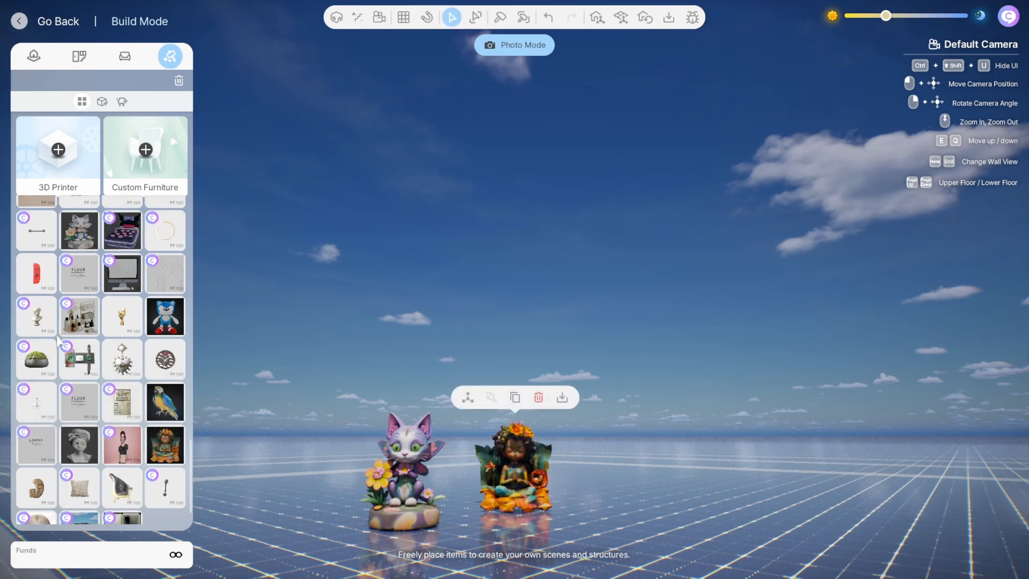
pyautogui.scroll(7, 63, 316)
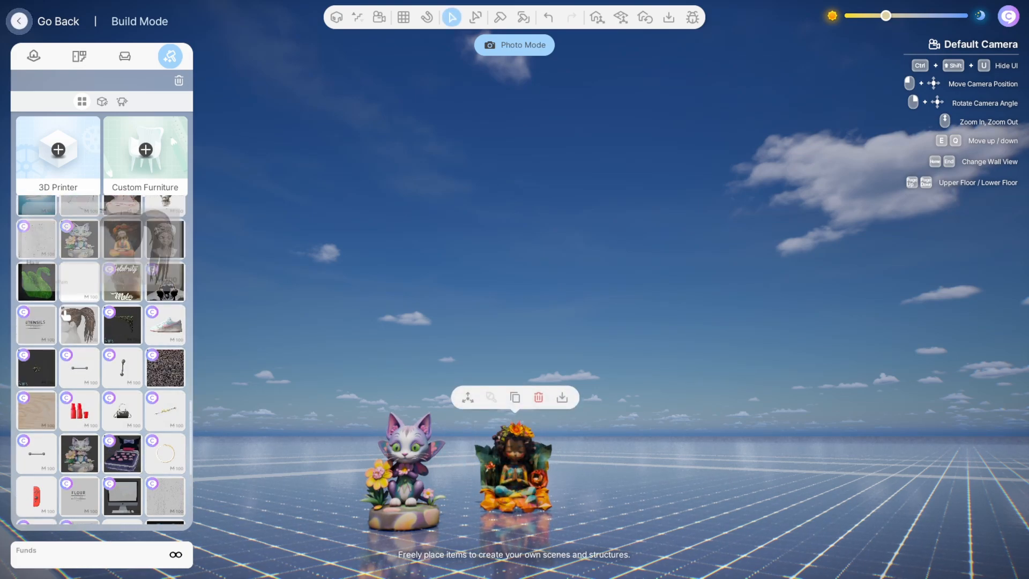
pyautogui.scroll(7, 109, 307)
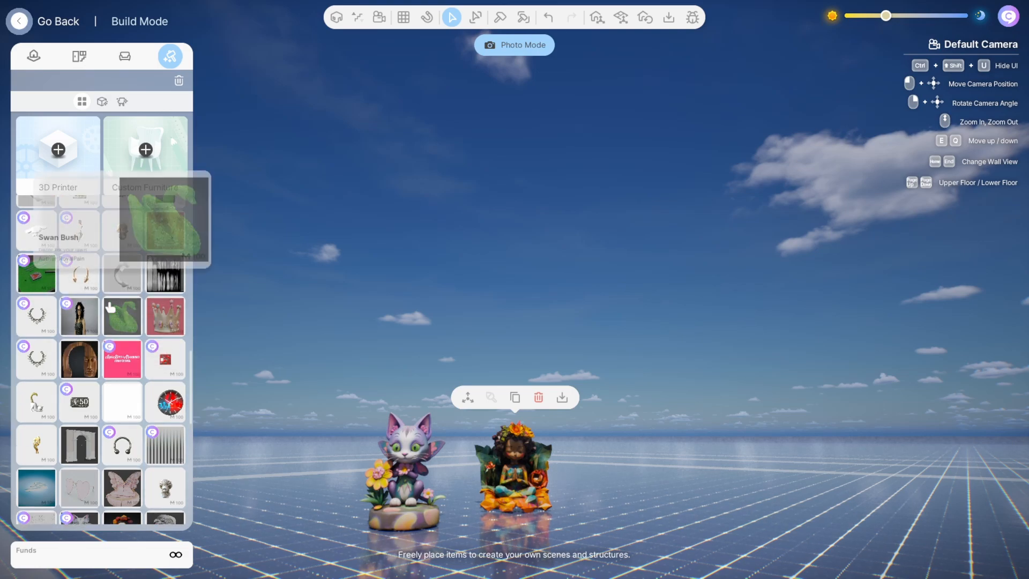
pyautogui.scroll(8, 110, 307)
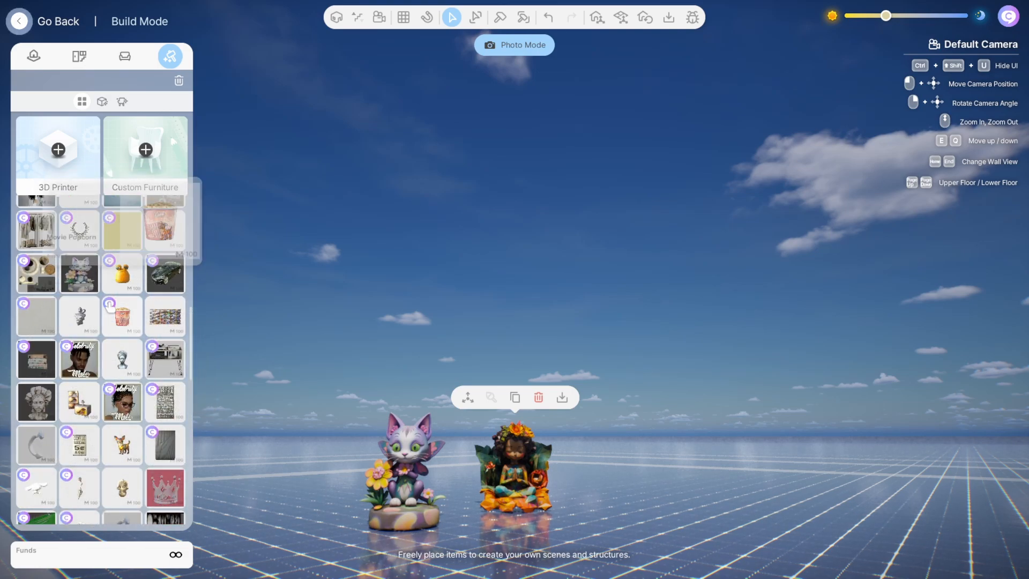
pyautogui.scroll(6, 109, 307)
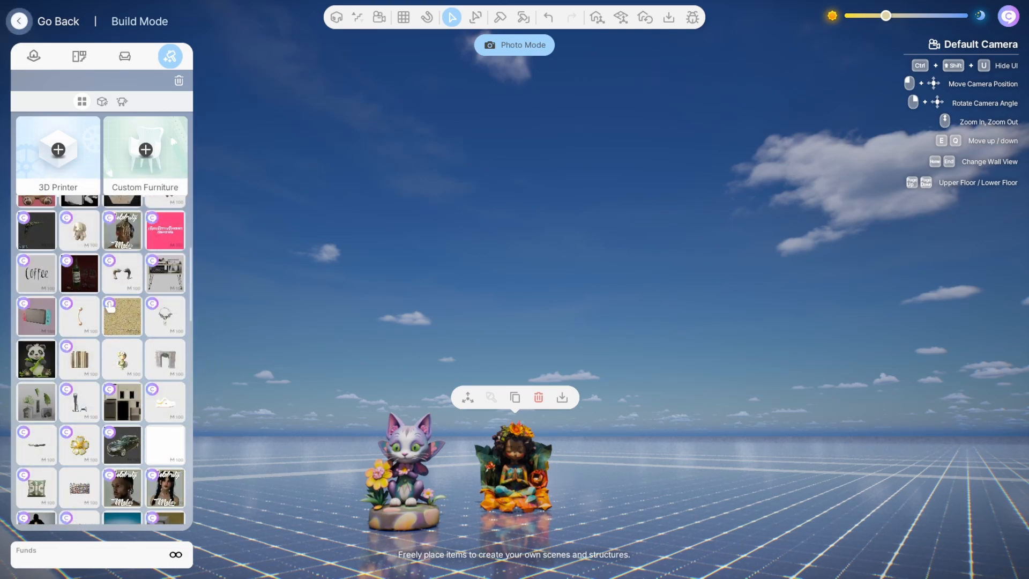
pyautogui.scroll(3, 110, 307)
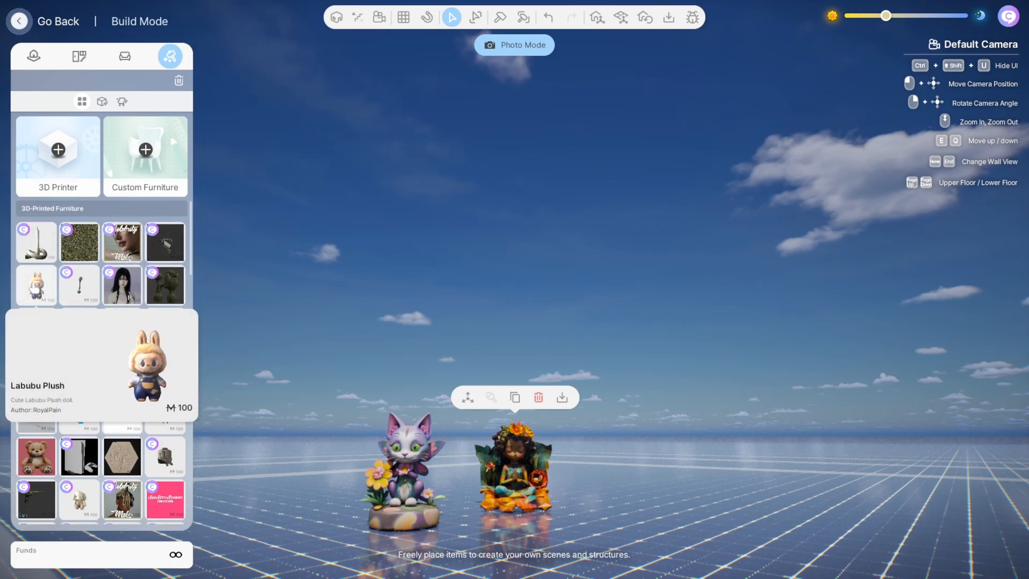
pyautogui.click(54, 289)
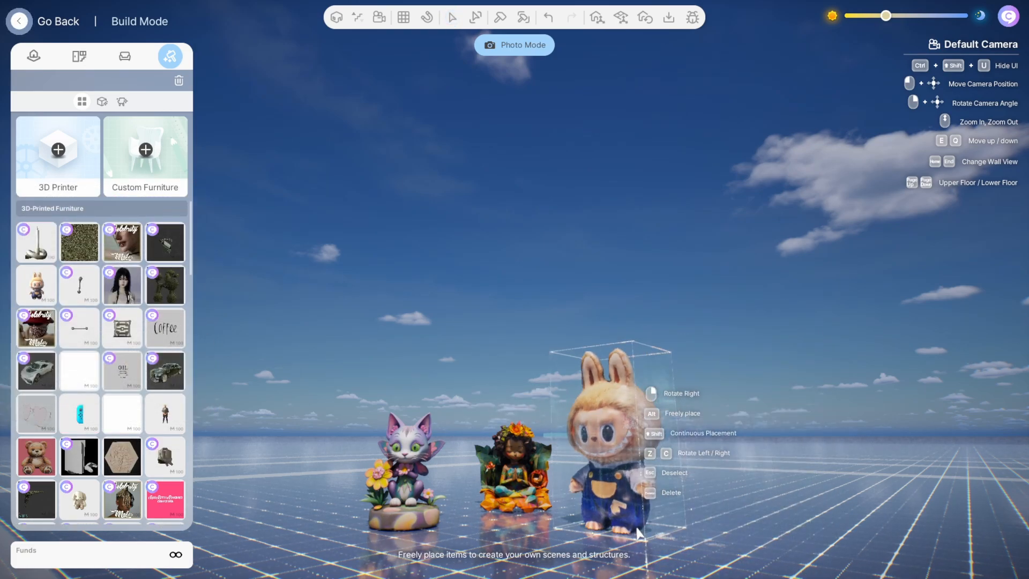
pyautogui.click(625, 516)
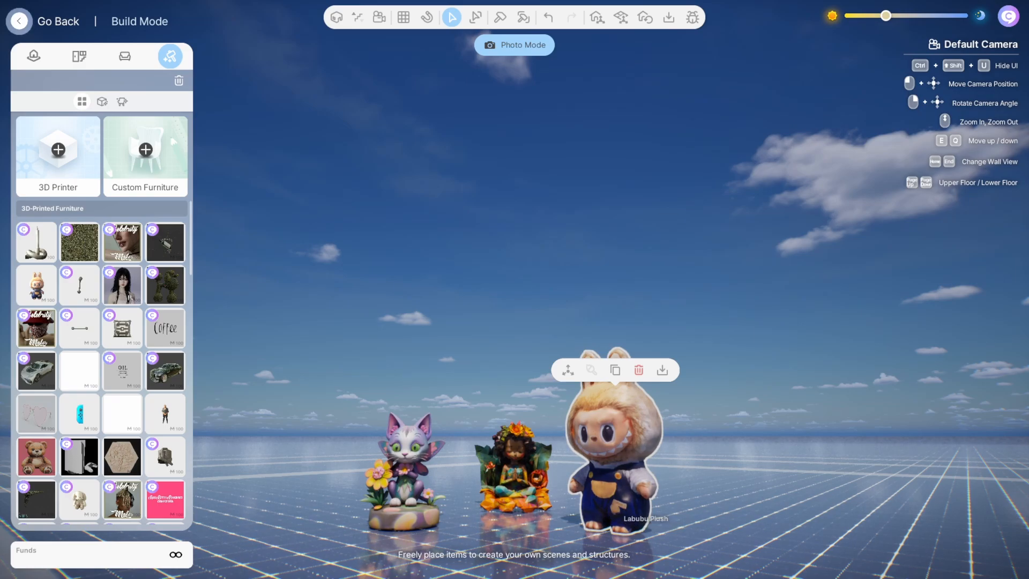
# - Rotate the Labubu Plush through a full turn, set it back down facing the camera, and delete it
pyautogui.moveTo(611, 505)
pyautogui.mouseDown(button='right')
pyautogui.moveTo(514, 512)
pyautogui.moveTo(661, 520)
pyautogui.moveTo(615, 503)
pyautogui.mouseUp(button='right')
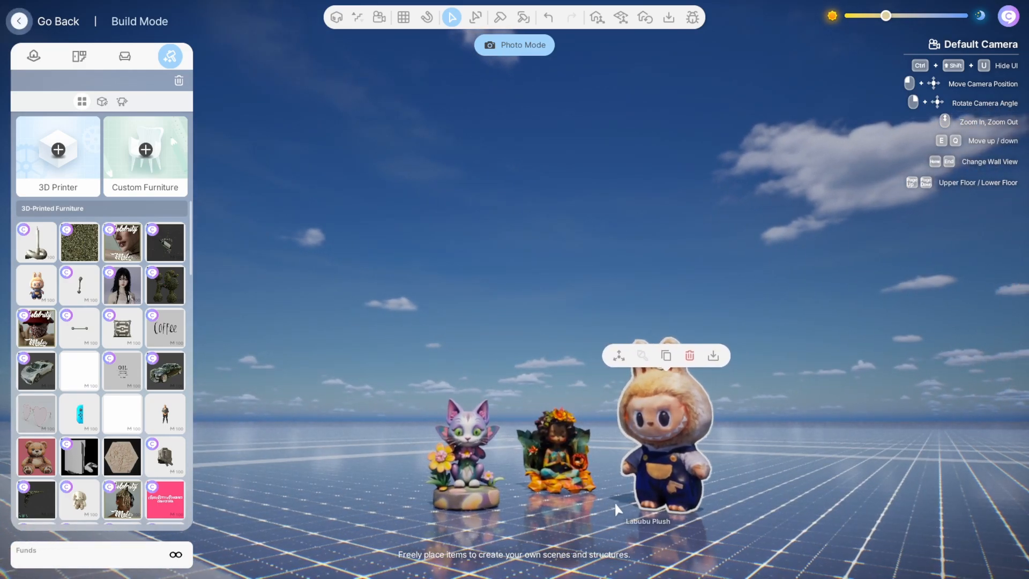
pyautogui.click(672, 477)
pyautogui.rightClick(671, 508)
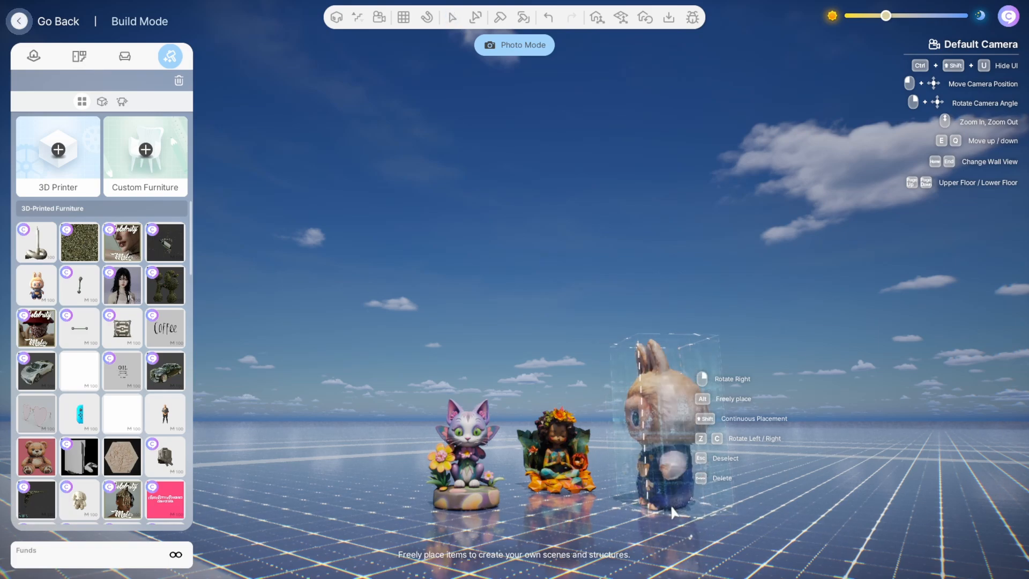
pyautogui.rightClick(671, 508)
pyautogui.rightClick(671, 507)
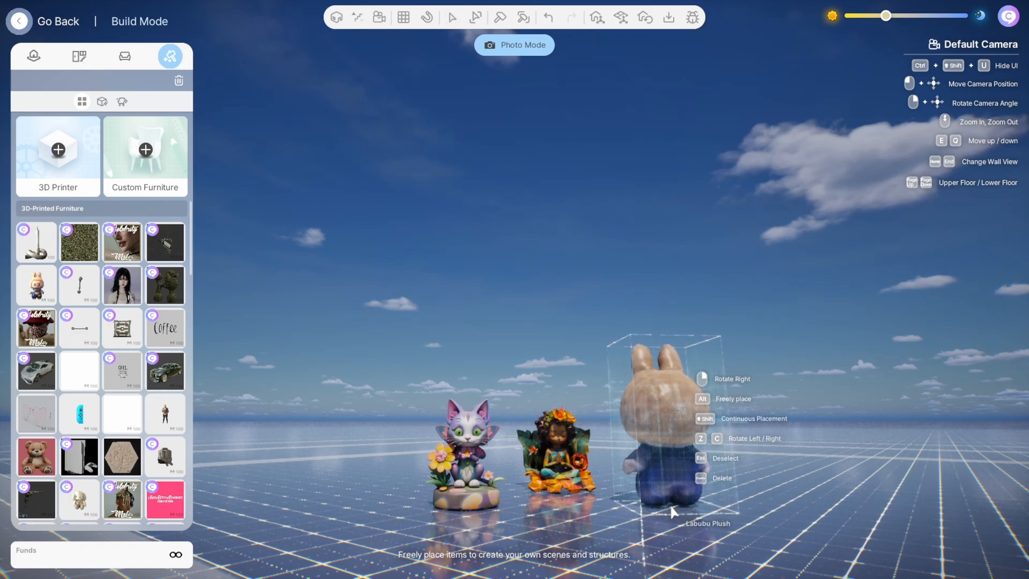
pyautogui.rightClick(671, 510)
pyautogui.rightClick(672, 511)
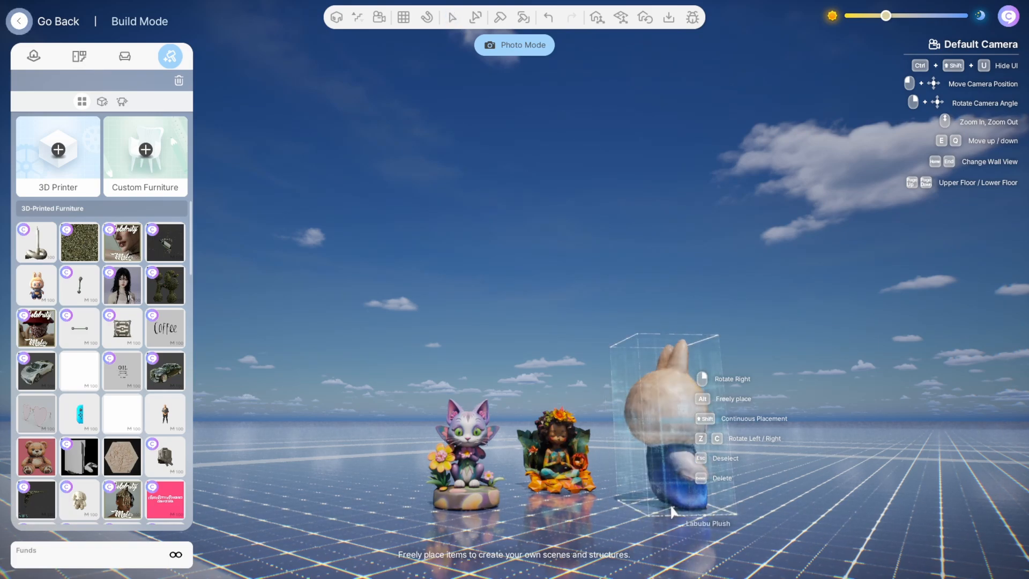
pyautogui.rightClick(671, 509)
pyautogui.rightClick(672, 510)
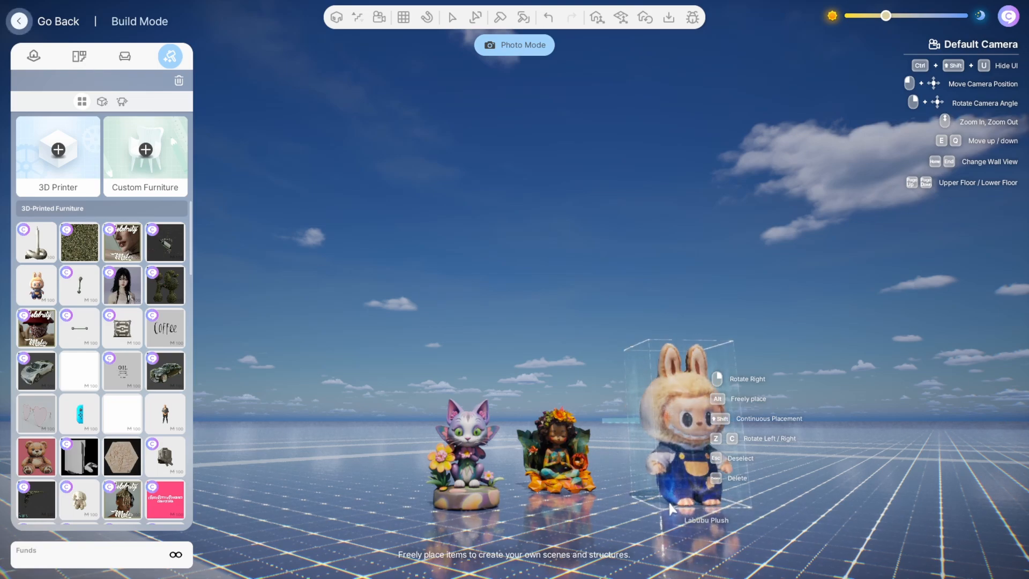
pyautogui.rightClick(660, 512)
pyautogui.click(658, 511)
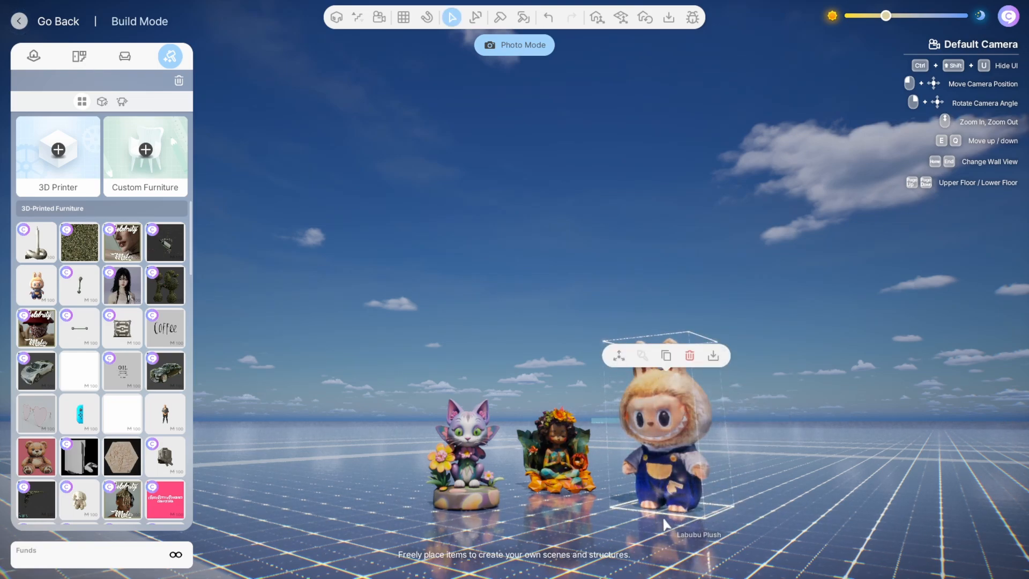
pyautogui.click(690, 356)
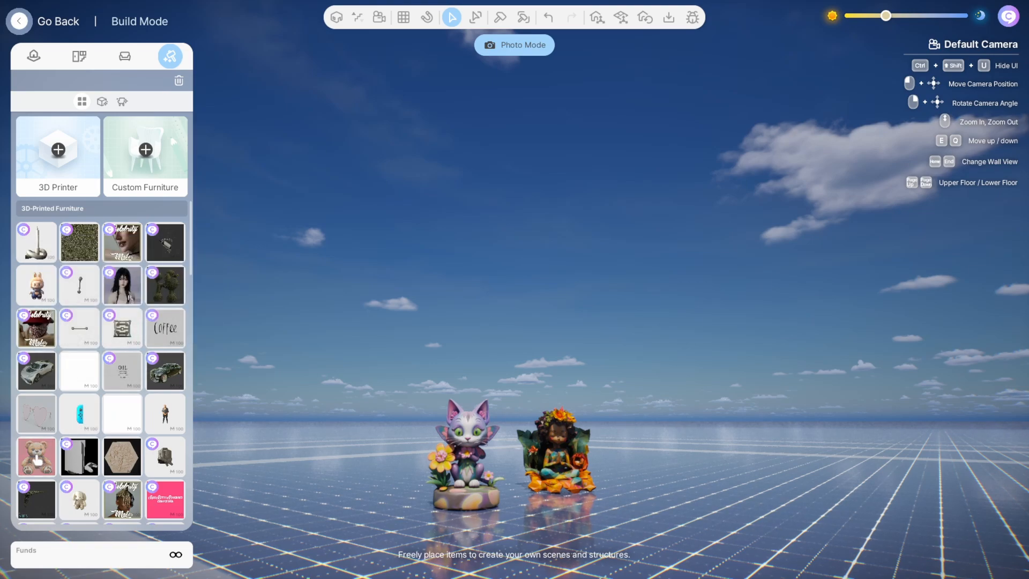
# - Place the Cutest Bear from the 3D-printed furniture on the floor in front of the Serenity in Bloom statue
pyautogui.moveTo(33, 461)
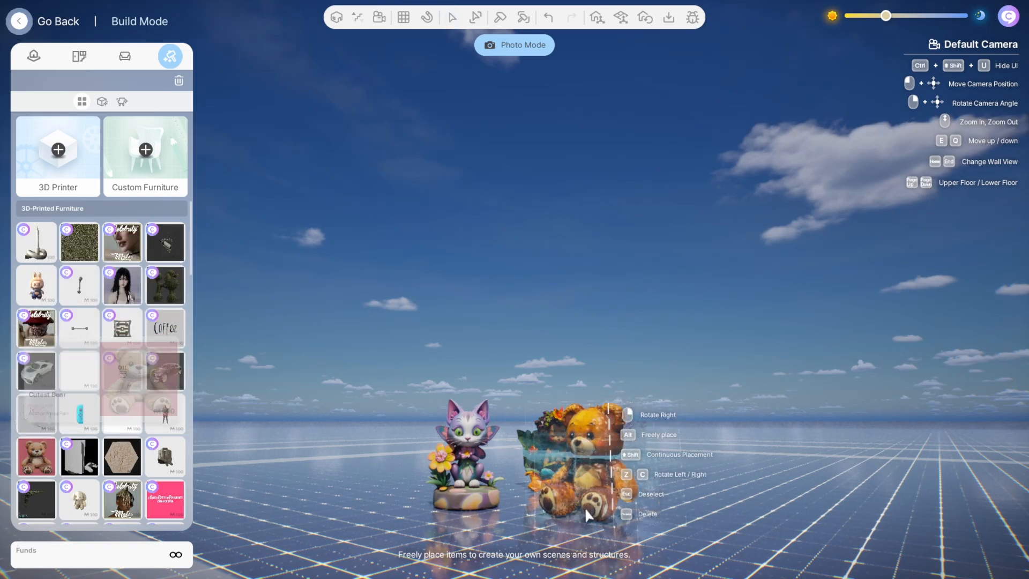
pyautogui.click(637, 542)
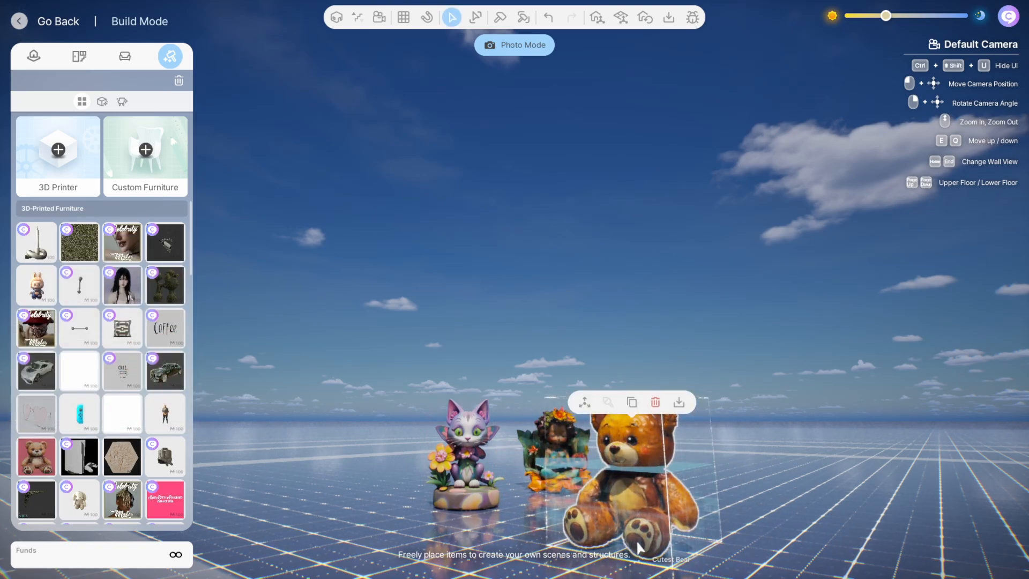
pyautogui.click(645, 507)
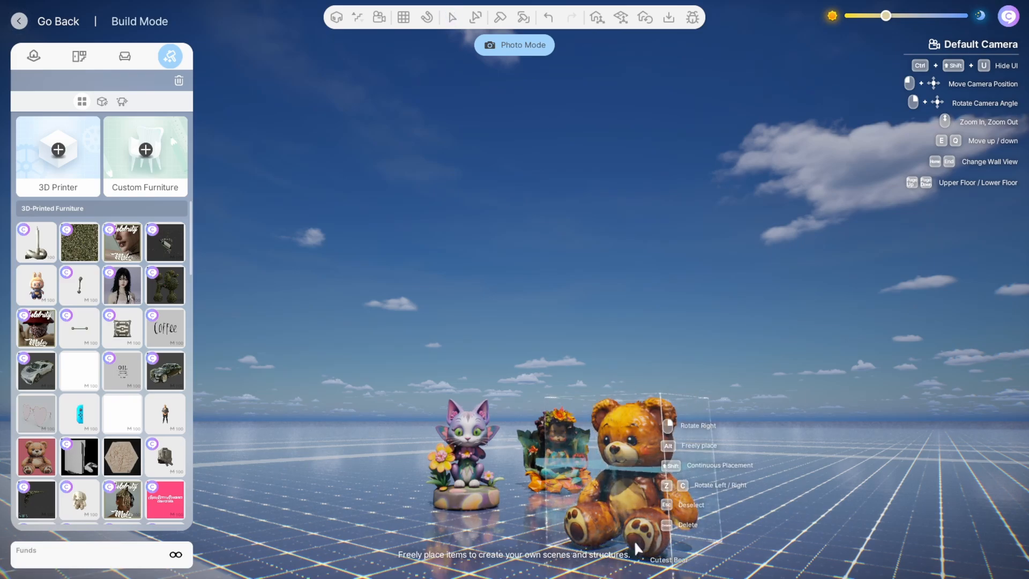
pyautogui.click(635, 541)
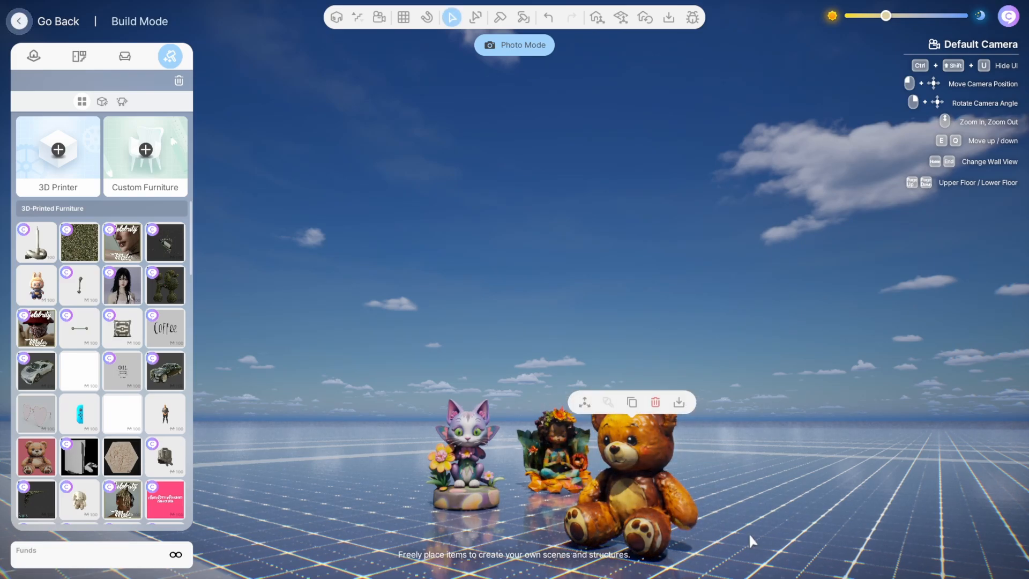
# - Examine the Cutest Bear from the front, up close and alongside the two statues
pyautogui.moveTo(749, 541); pyautogui.dragTo(787, 546, button='right')
pyautogui.moveTo(750, 540); pyautogui.dragTo(896, 496)
pyautogui.moveTo(886, 536); pyautogui.dragTo(967, 547, button='right')
pyautogui.moveTo(886, 536); pyautogui.dragTo(1028, 459)
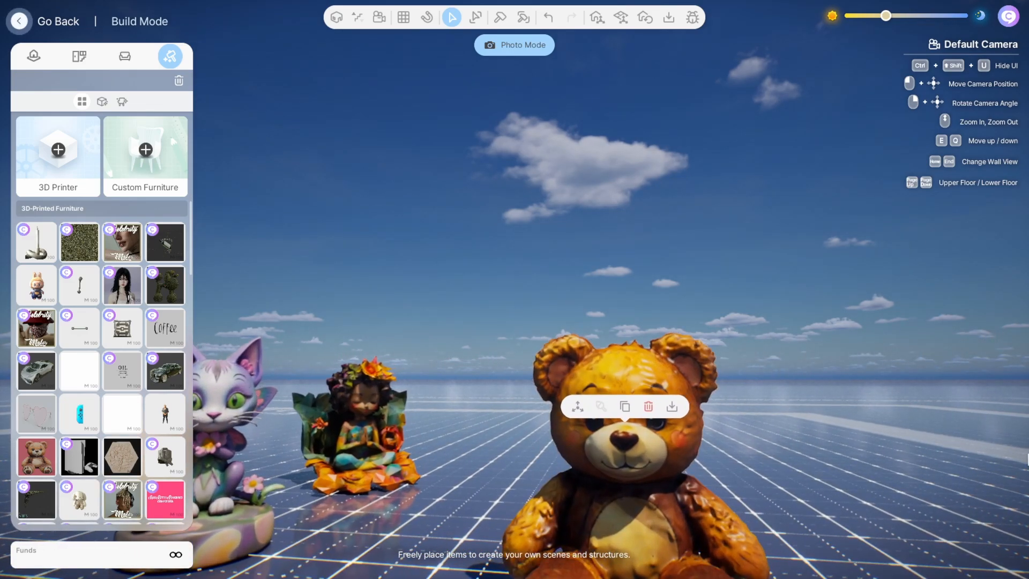
pyautogui.click(829, 486)
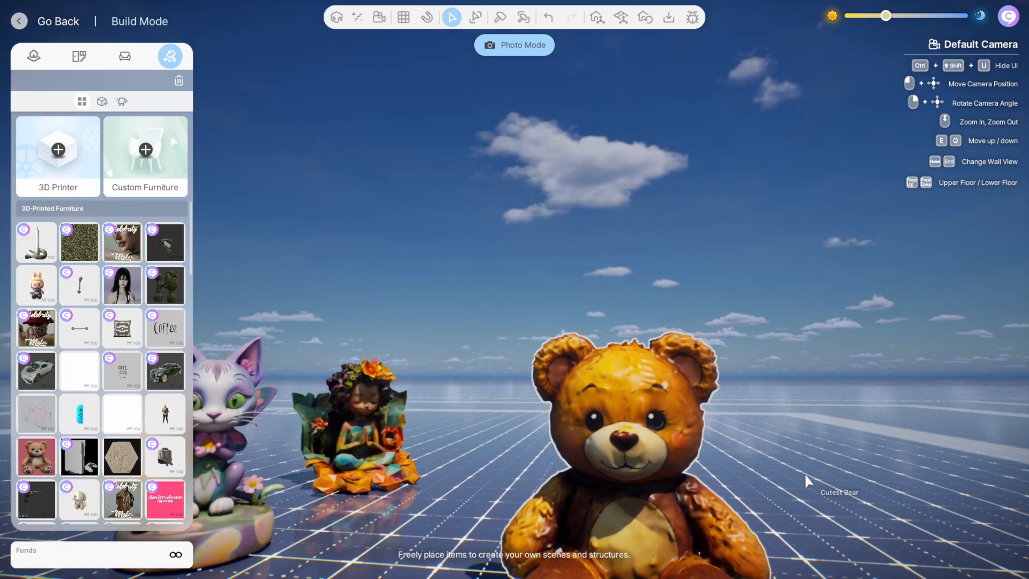
pyautogui.scroll(-5, 805, 472)
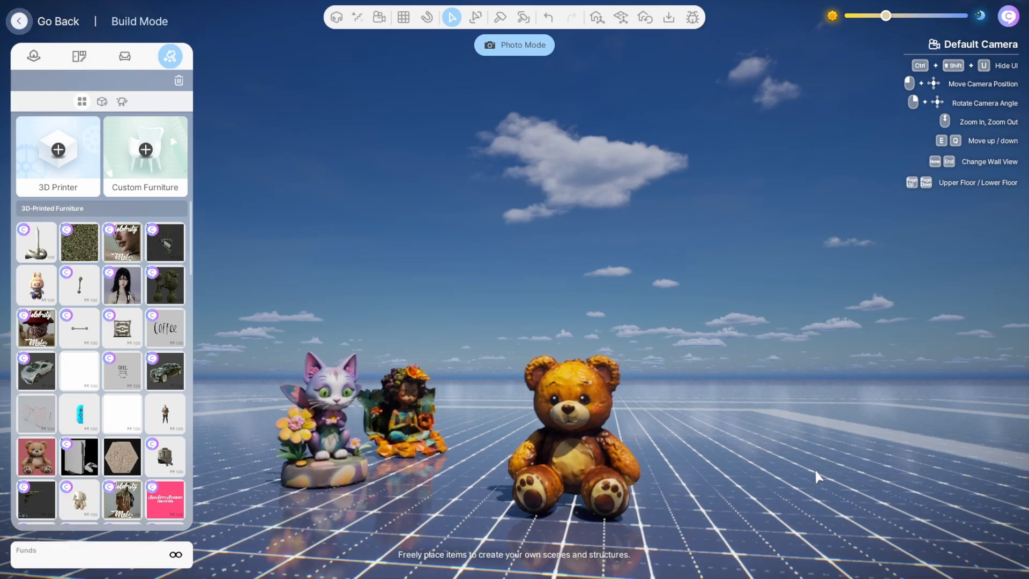
pyautogui.scroll(3, 809, 471)
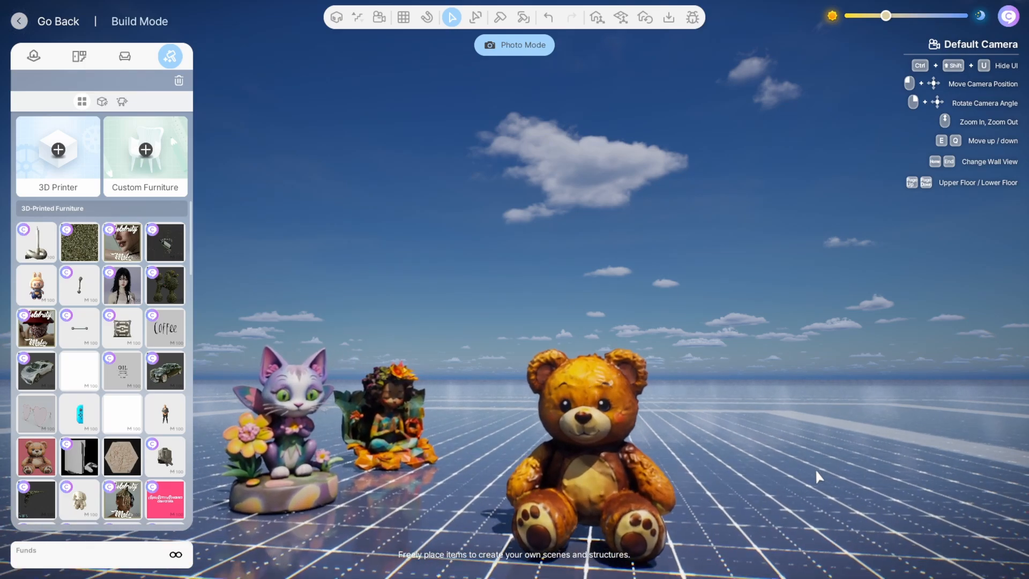
# - Rotate the Cutest Bear through a full turn and set it down facing the camera, closer to the Serenity in Bloom statue
pyautogui.click(612, 471)
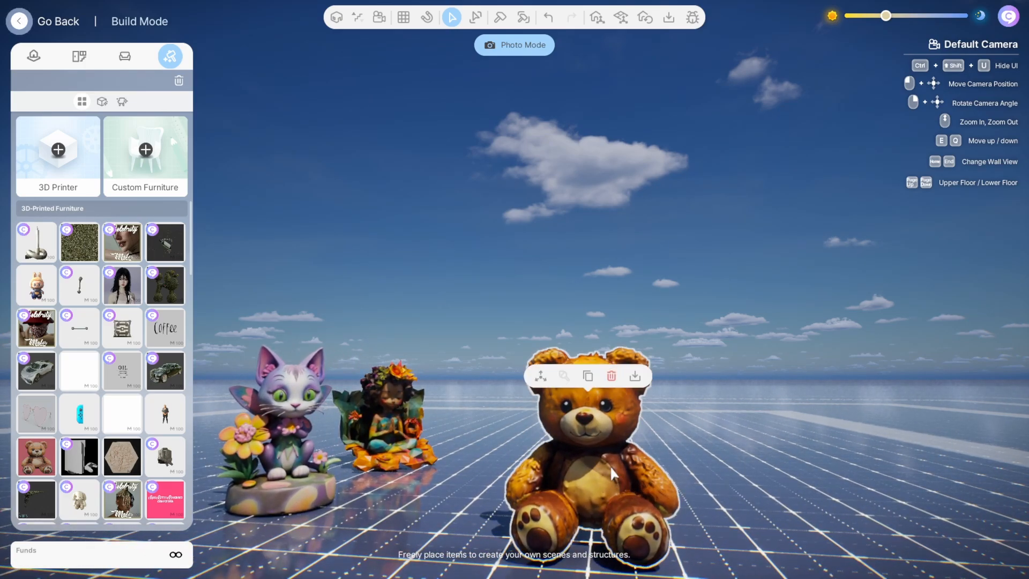
pyautogui.click(611, 472)
pyautogui.rightClick(590, 545)
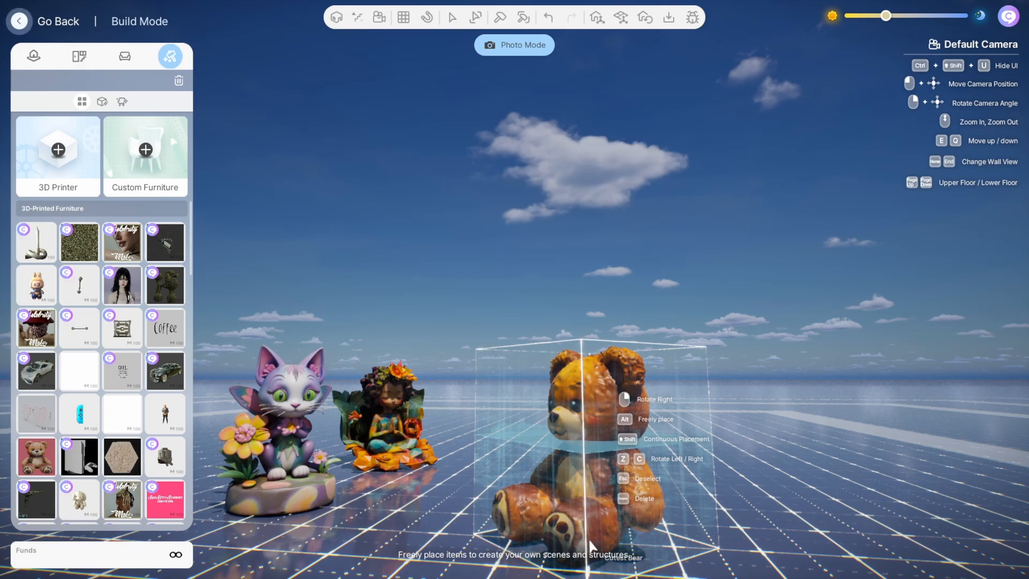
pyautogui.rightClick(576, 513)
pyautogui.rightClick(576, 513)
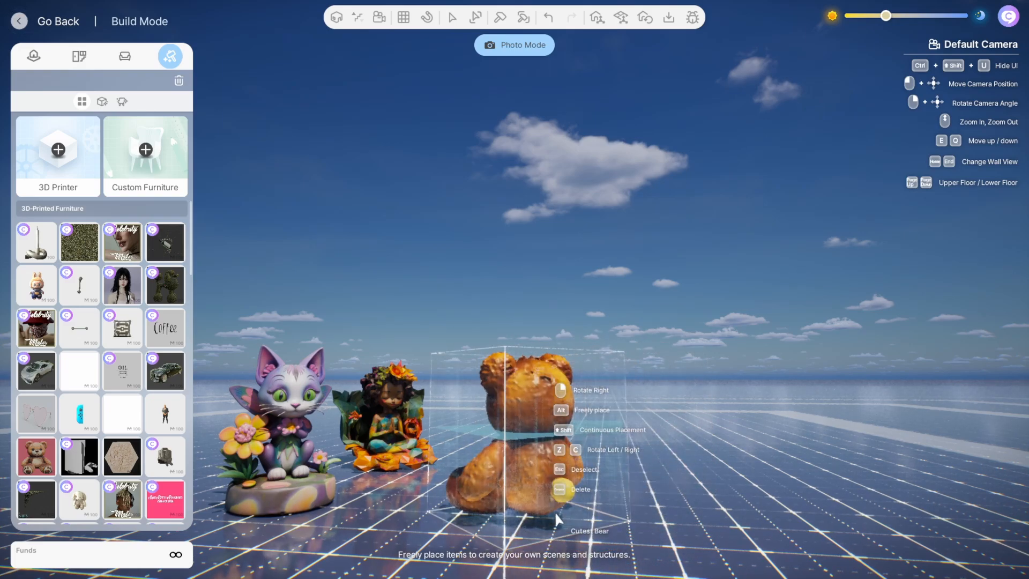
pyautogui.rightClick(555, 515)
pyautogui.rightClick(555, 516)
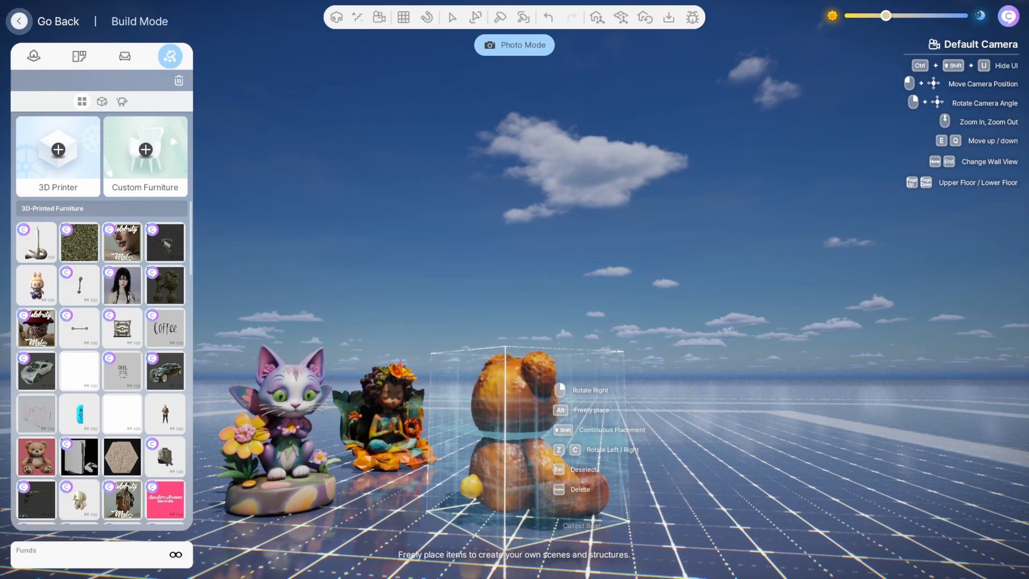
pyautogui.rightClick(536, 503)
pyautogui.rightClick(535, 504)
pyautogui.rightClick(514, 499)
pyautogui.rightClick(509, 495)
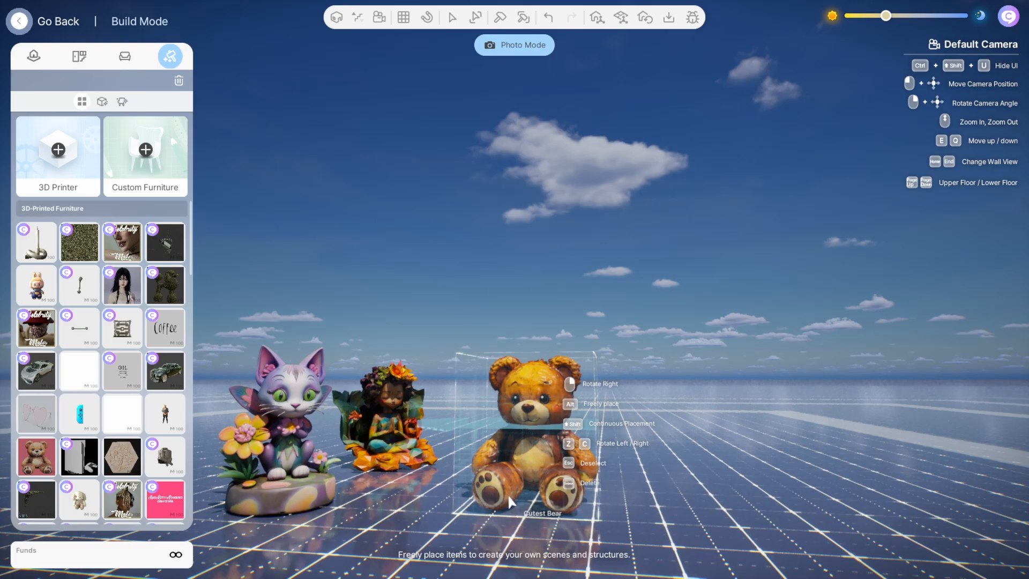
pyautogui.click(507, 493)
# - Find the Panda Figurine among the 3D-printed furniture and place it beside the Cutest Bear
pyautogui.scroll(-3, 57, 332)
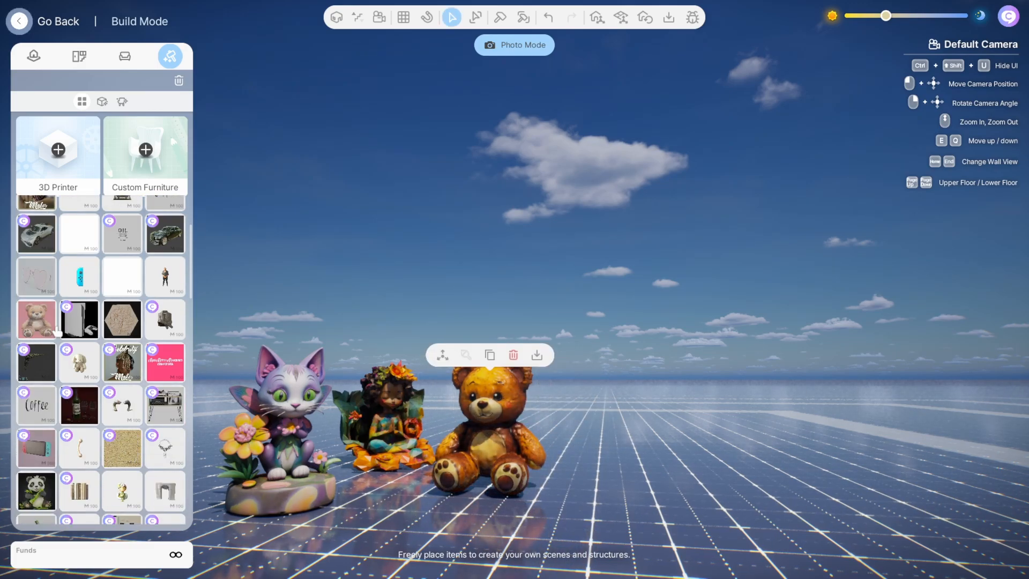
pyautogui.scroll(-3, 57, 332)
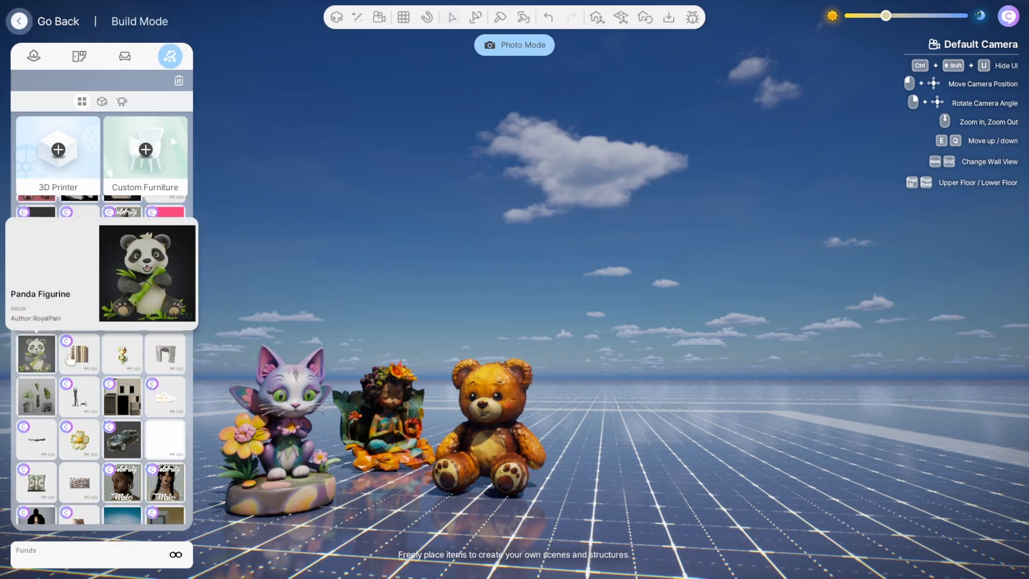
pyautogui.click(598, 506)
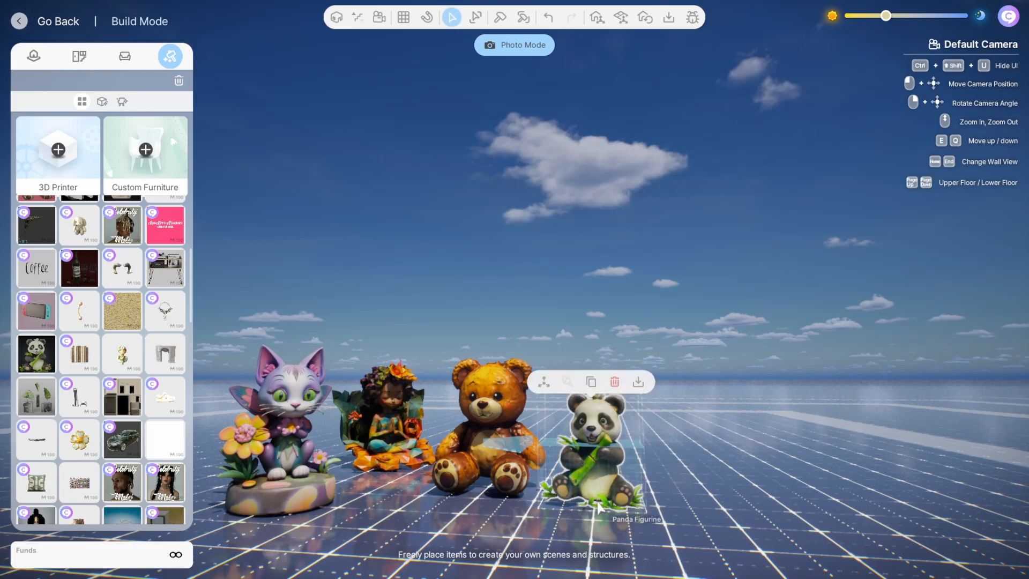
# - Find the Mosaic Doggie style 2 among the 3D-printed furniture and place it beside the Panda Figurine
pyautogui.scroll(-3, 107, 361)
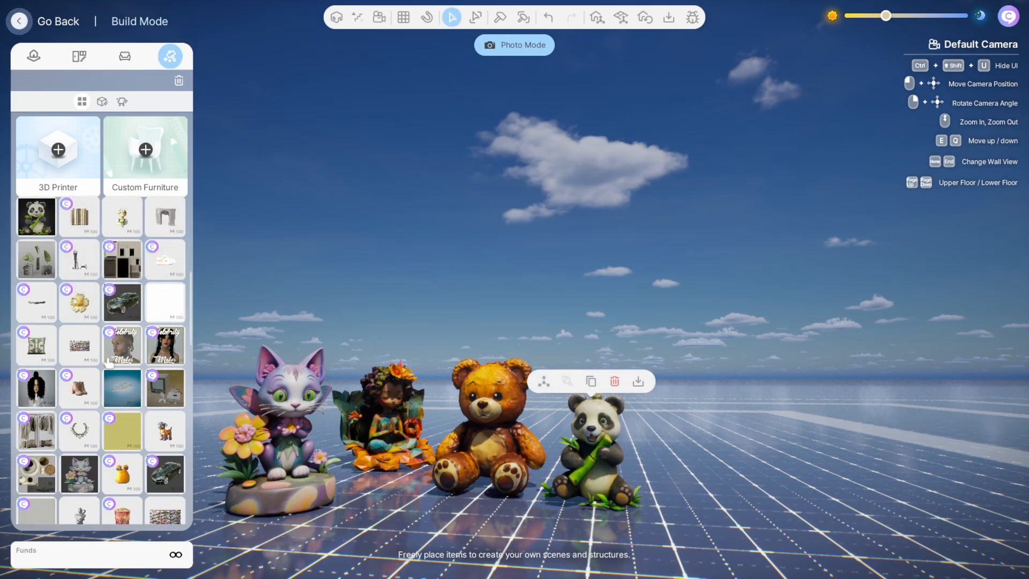
pyautogui.scroll(-2, 109, 363)
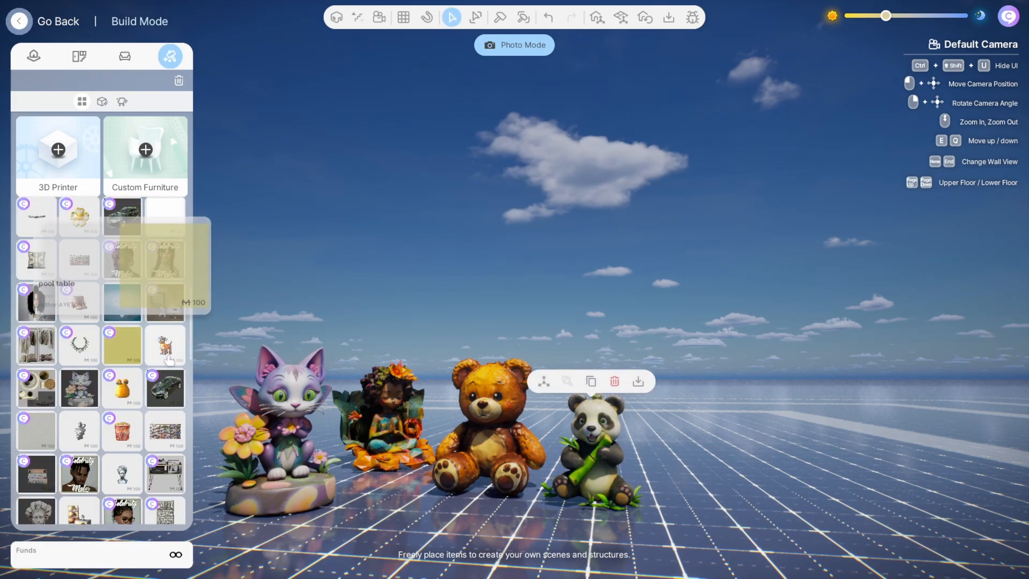
pyautogui.click(167, 348)
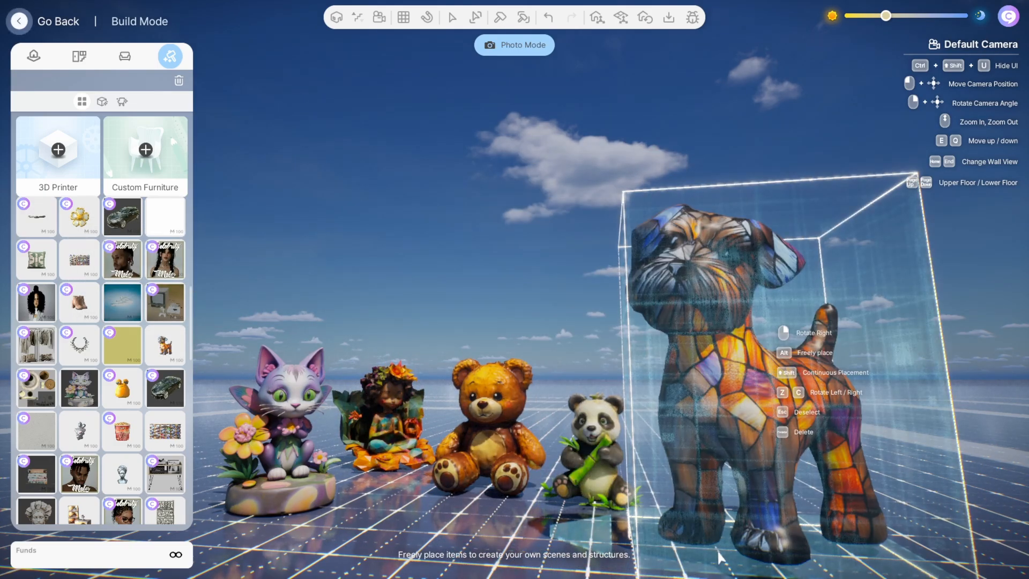
pyautogui.click(717, 549)
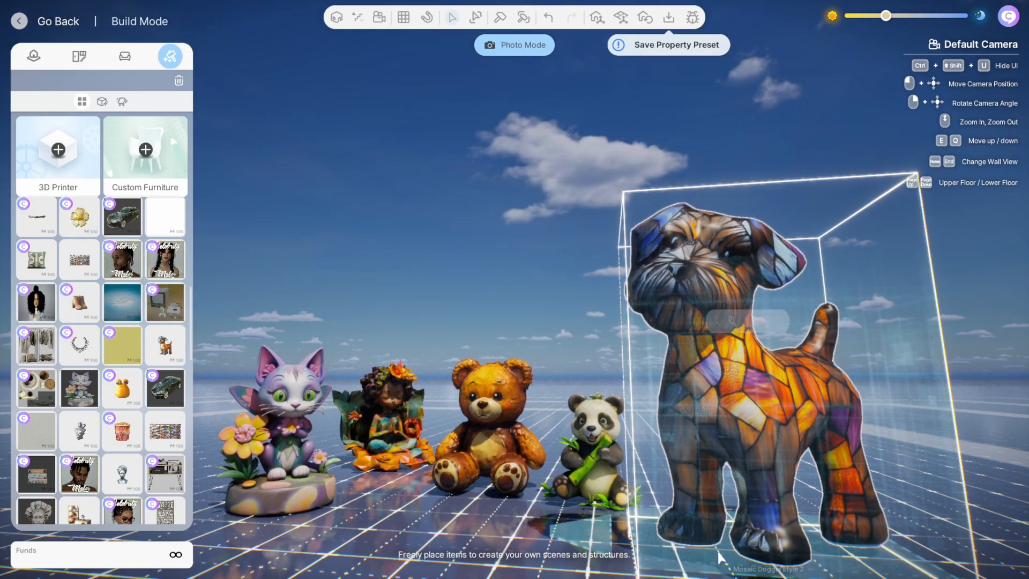
# - Rotate the Mosaic Doggie to show all its sides, set it down farther from the panda, and delete it
pyautogui.scroll(-5, 718, 545)
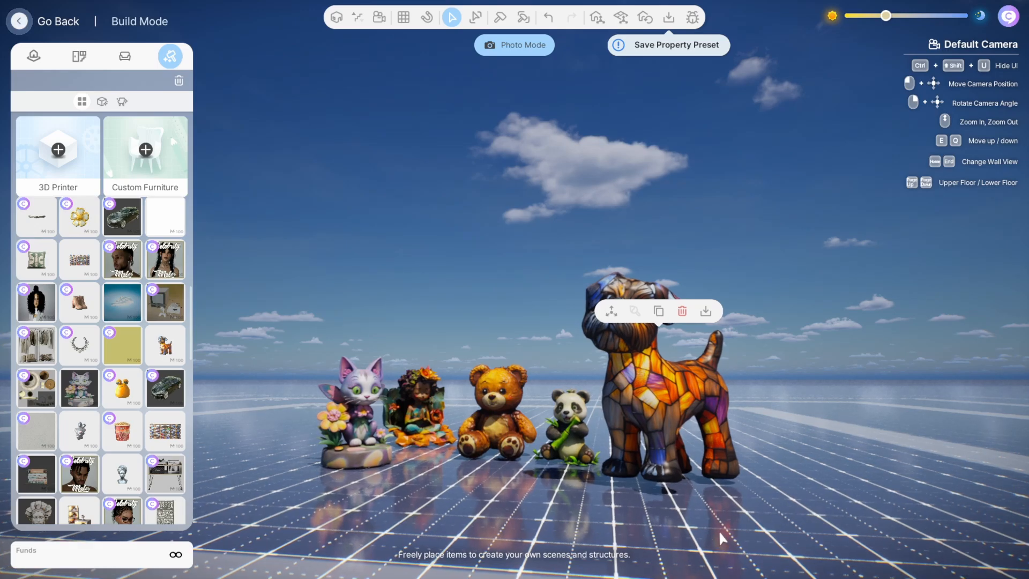
pyautogui.click(666, 489)
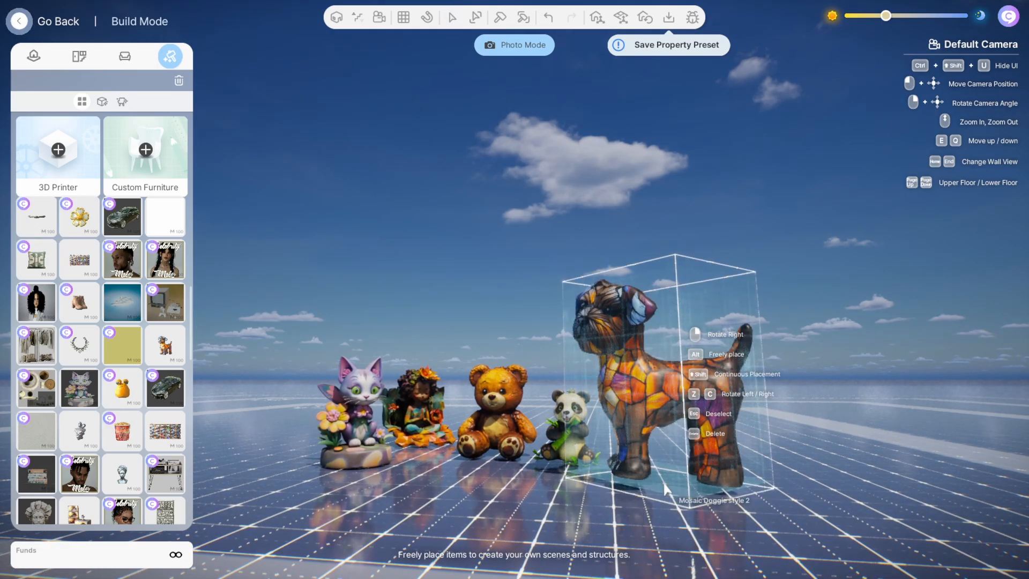
pyautogui.rightClick(666, 485)
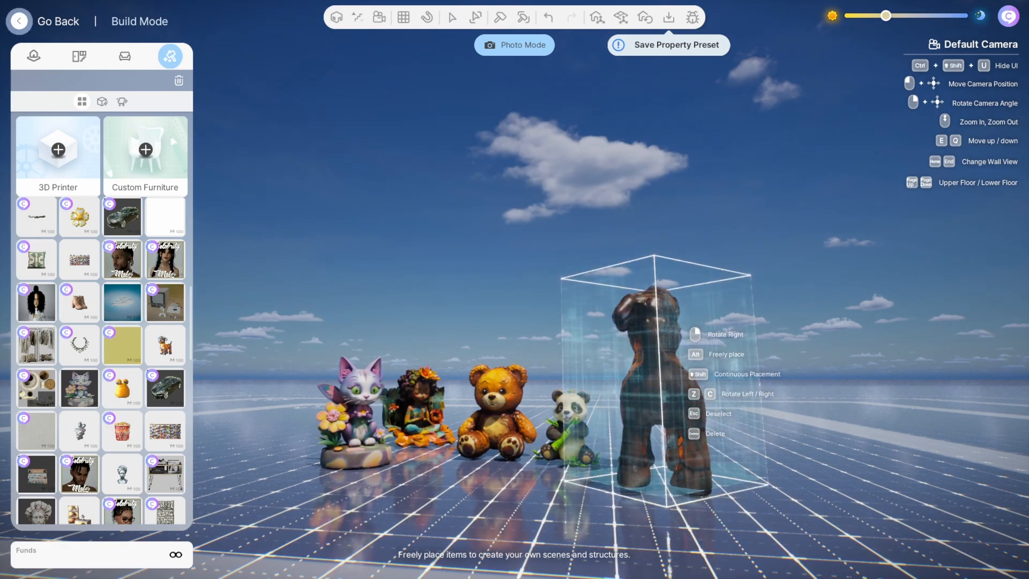
pyautogui.rightClick(662, 477)
pyautogui.scroll(2, 657, 476)
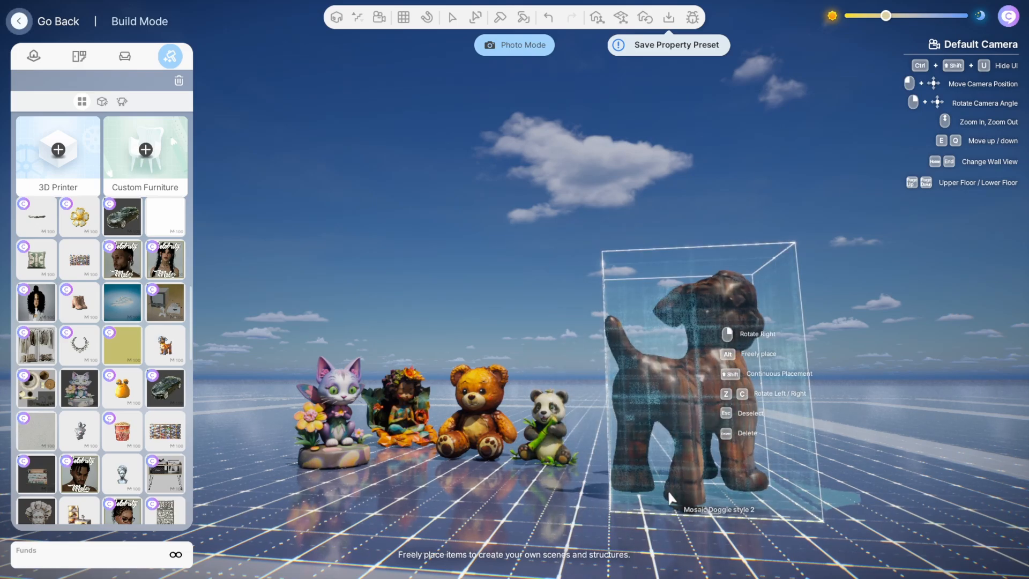
pyautogui.rightClick(667, 490)
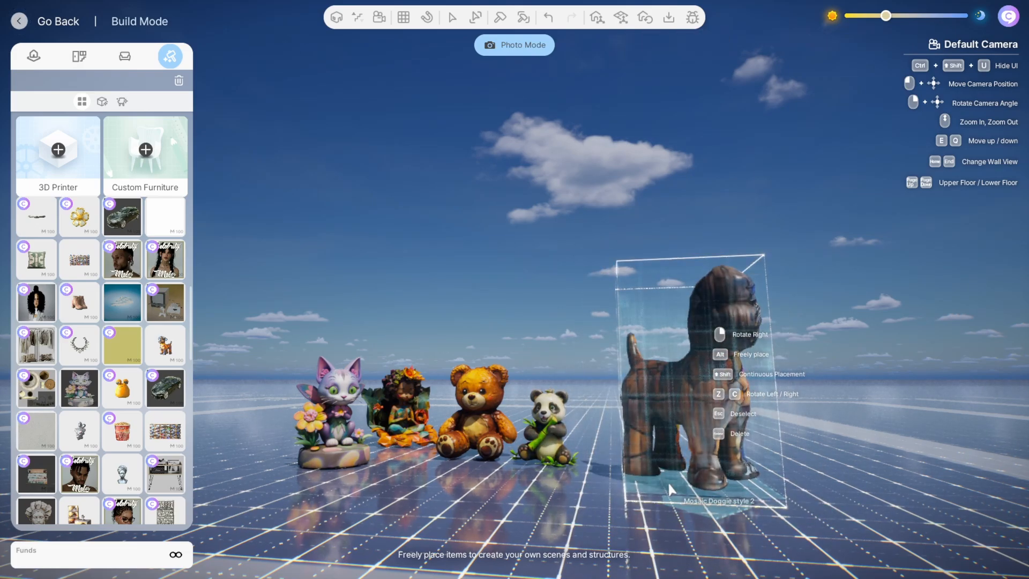
pyautogui.rightClick(667, 481)
pyautogui.rightClick(664, 479)
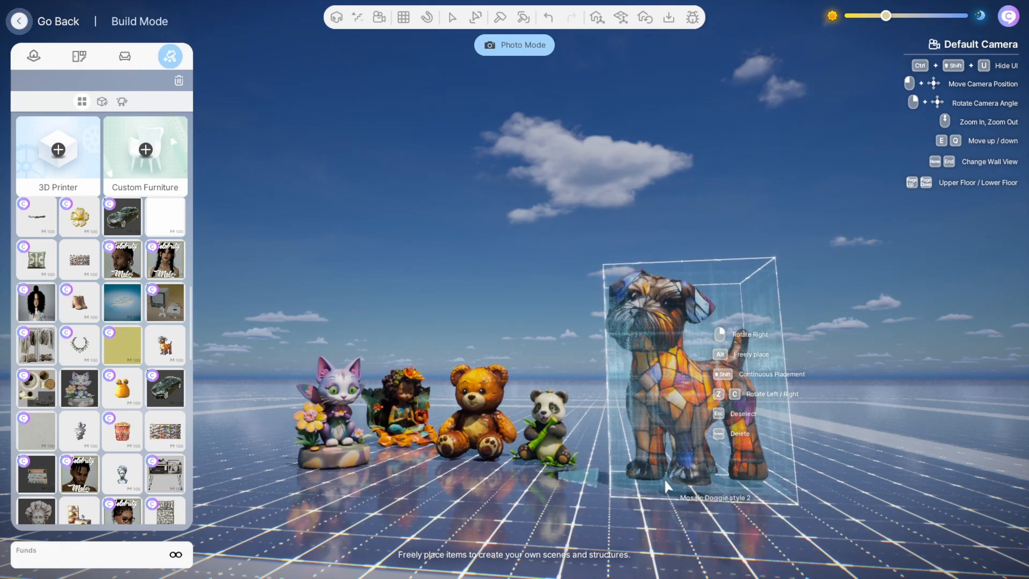
pyautogui.rightClick(660, 477)
pyautogui.click(660, 478)
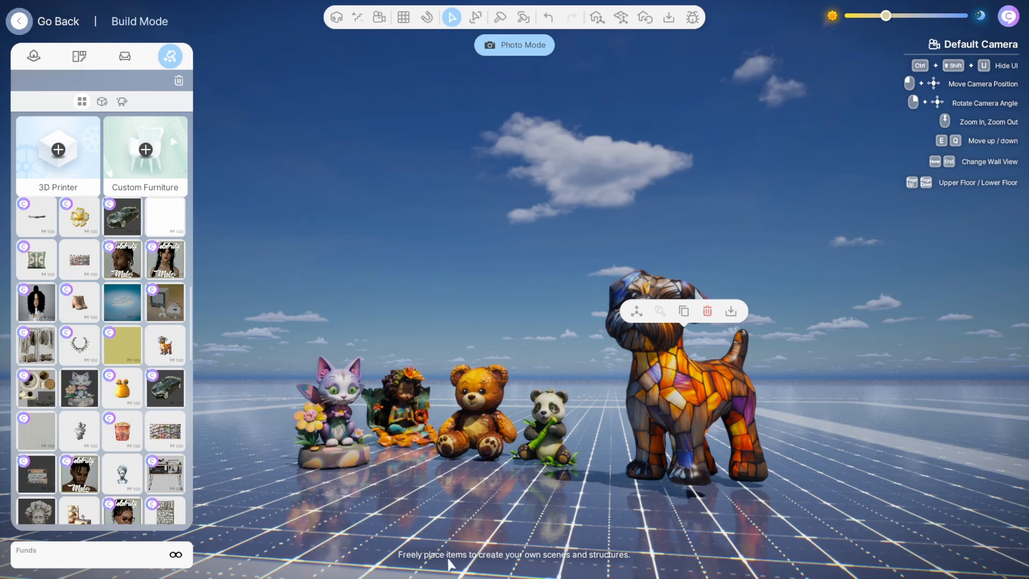
pyautogui.click(707, 311)
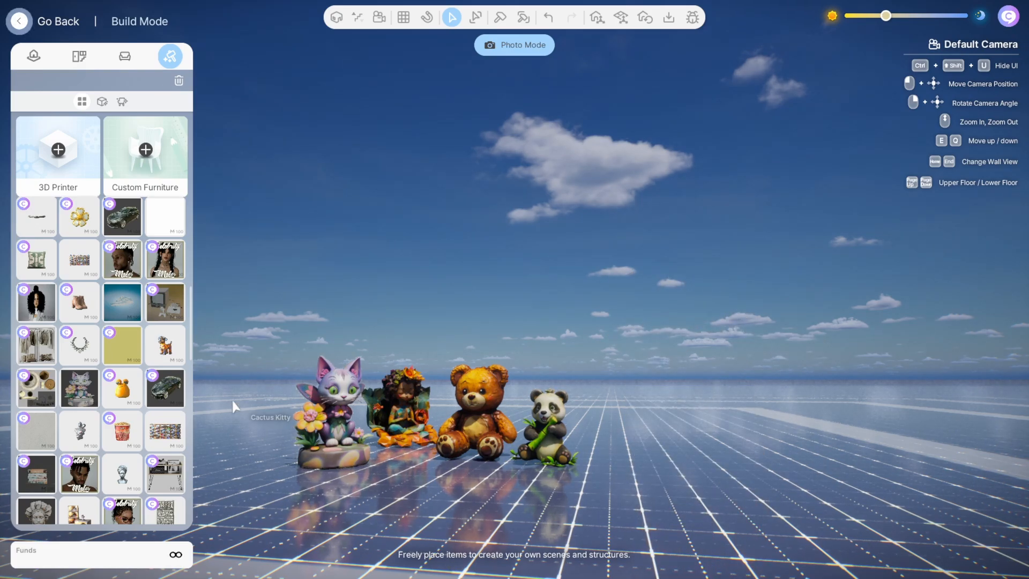
# - Place the wooden Timeless Passage arch from the 3D-printed furniture beside the Panda Figurine and delete it
pyautogui.scroll(-1, 142, 307)
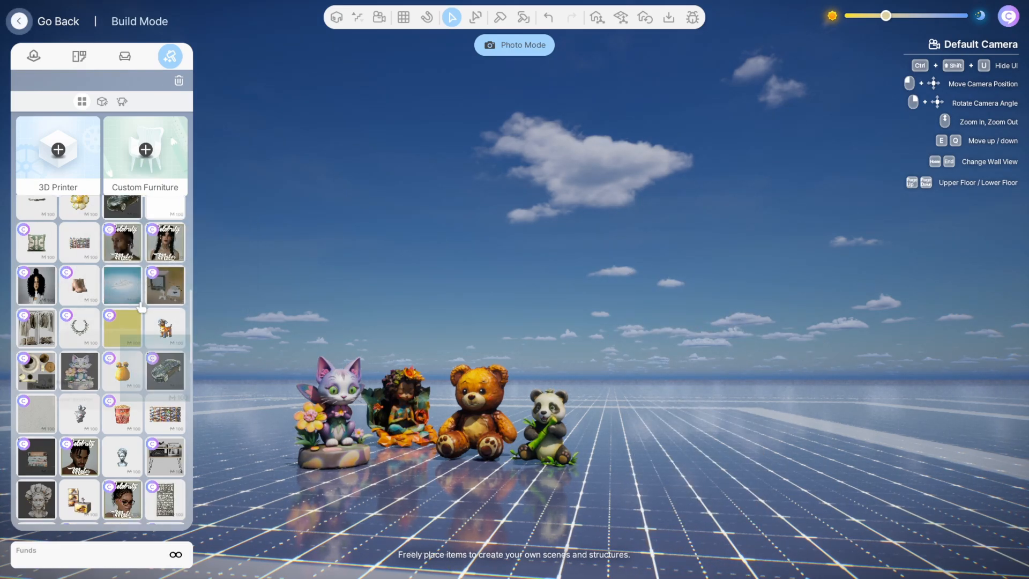
pyautogui.scroll(-10, 141, 307)
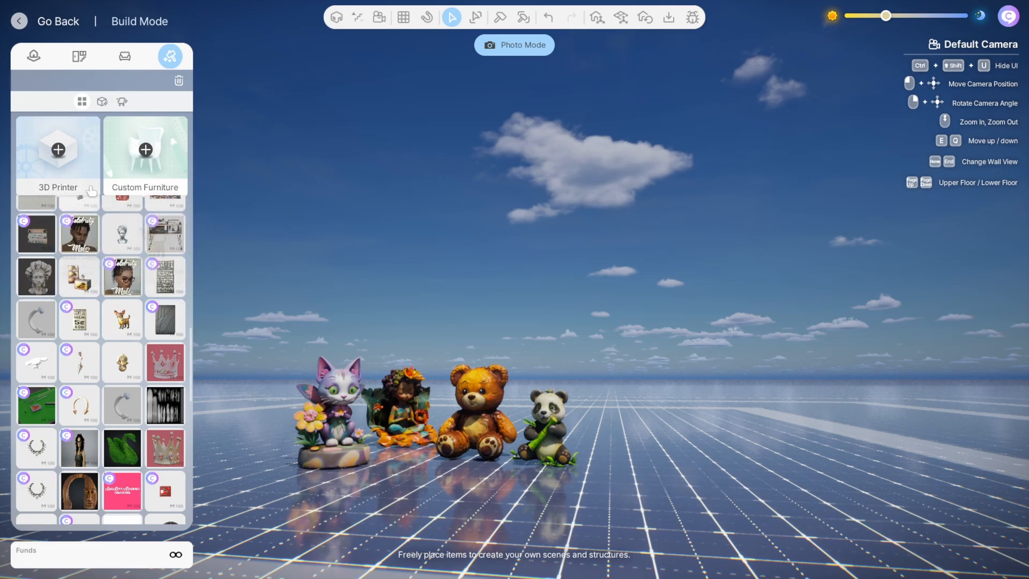
pyautogui.scroll(-8, 123, 322)
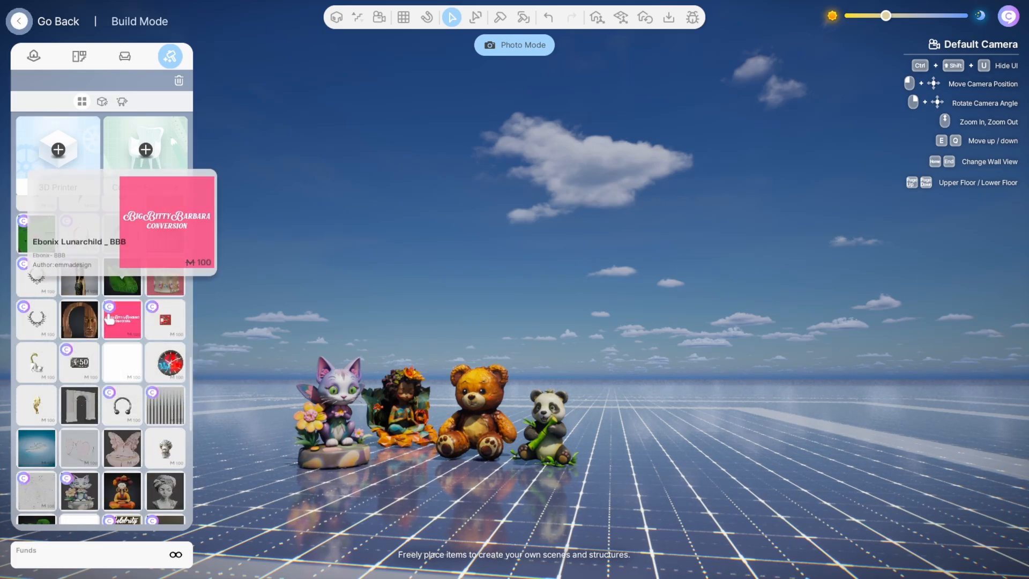
pyautogui.moveTo(94, 328)
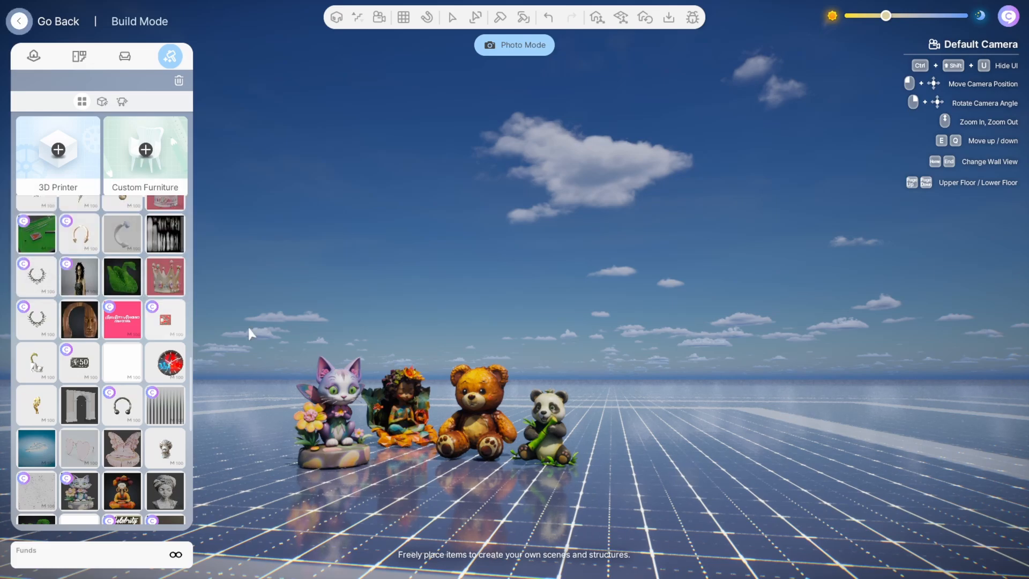
pyautogui.click(78, 334)
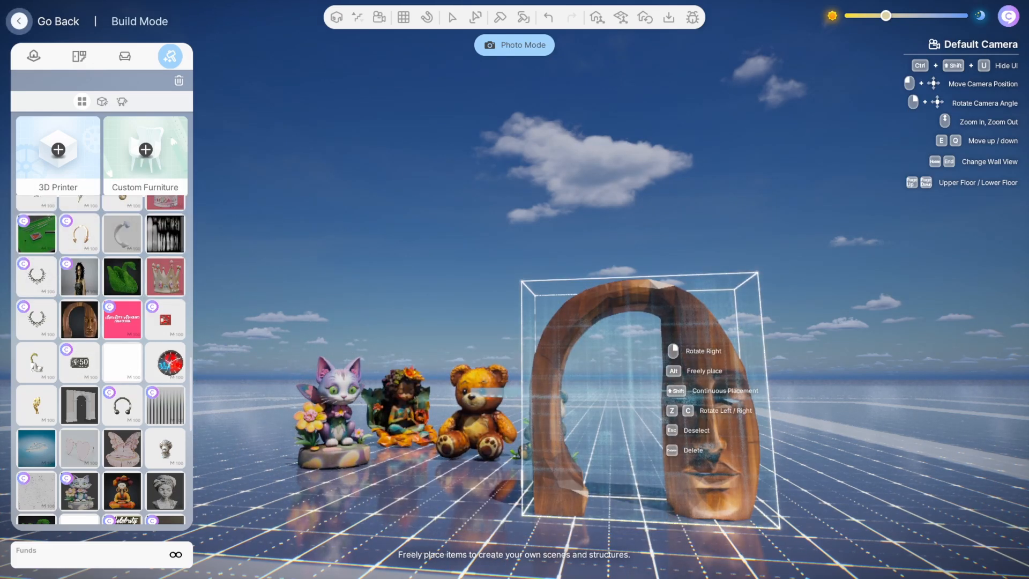
pyautogui.click(688, 494)
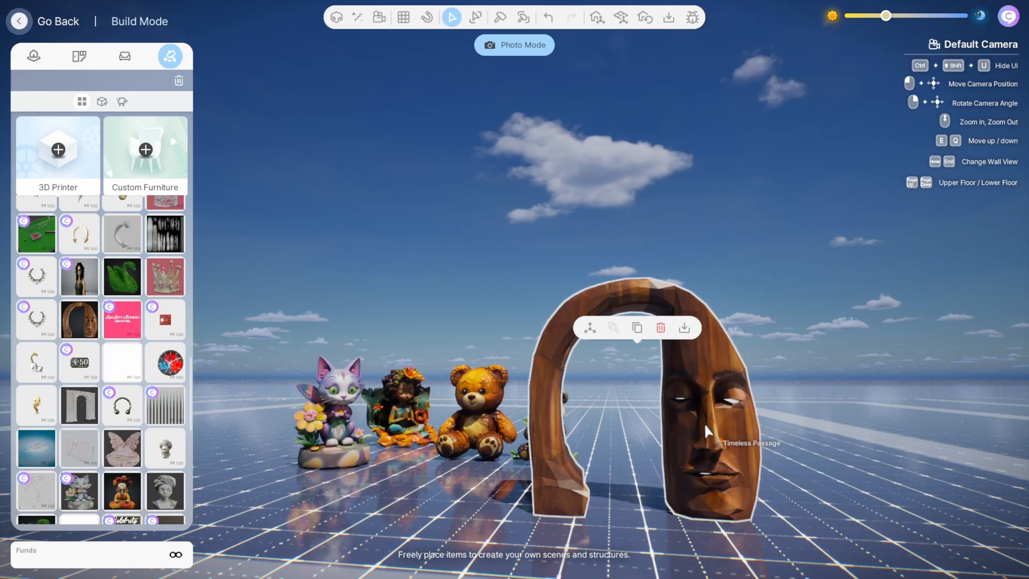
pyautogui.click(660, 327)
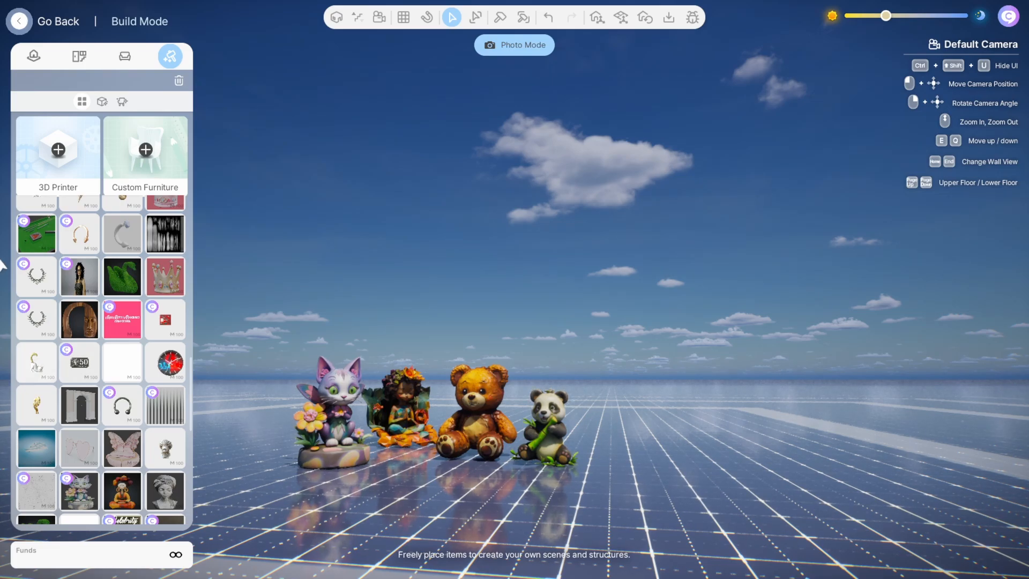
# - Place the Elegant Archway near the Panda Figurine, rotated to face the camera, and delete it
pyautogui.scroll(-1, 81, 368)
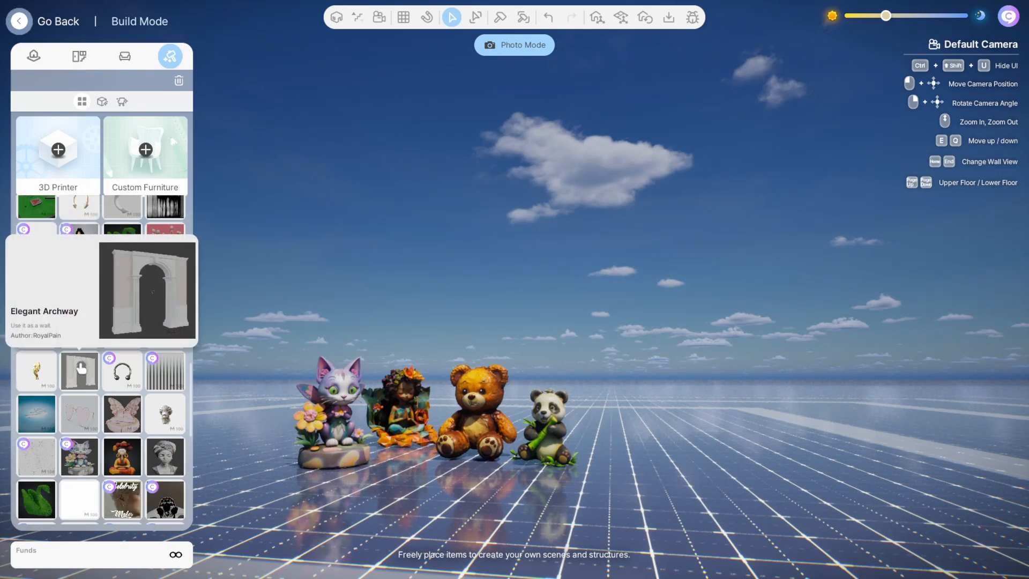
pyautogui.click(80, 371)
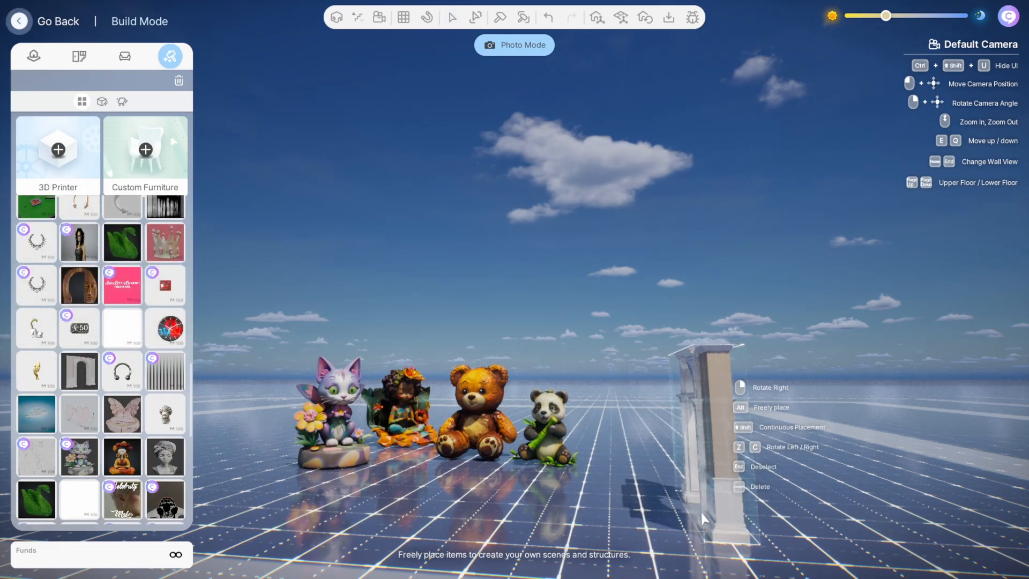
pyautogui.click(702, 519)
pyautogui.click(702, 518)
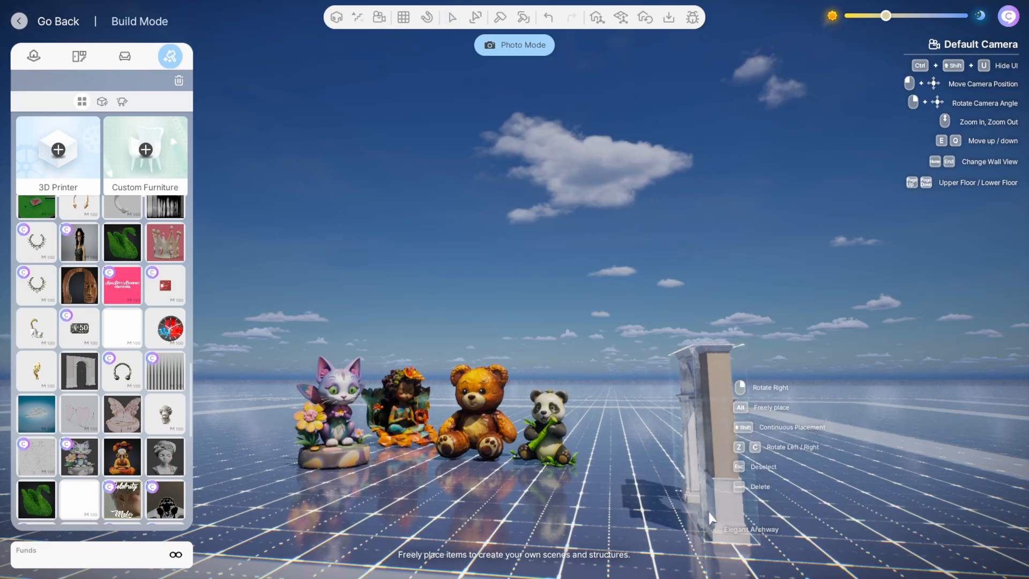
pyautogui.rightClick(739, 518)
pyautogui.rightClick(739, 518)
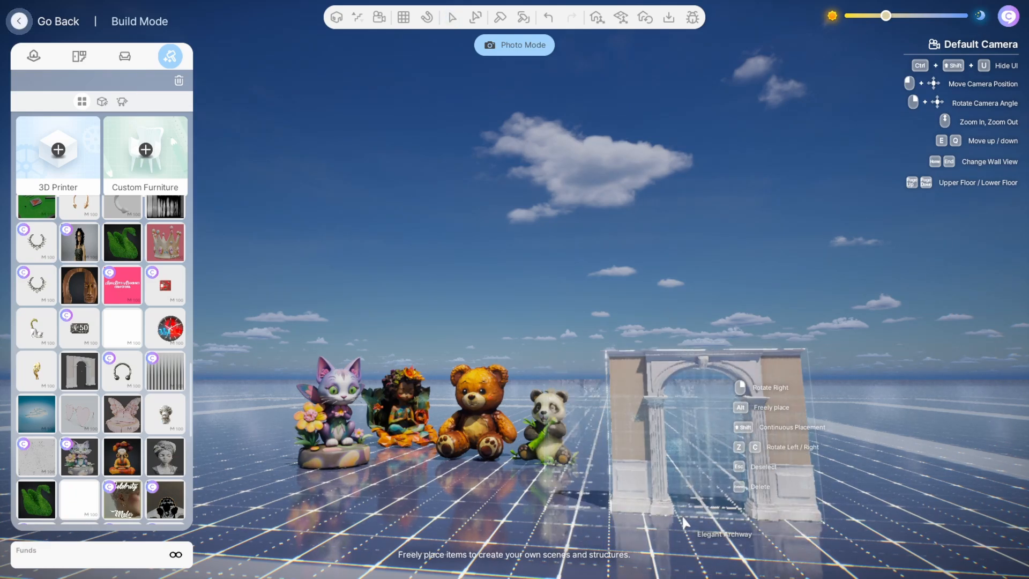
pyautogui.click(673, 522)
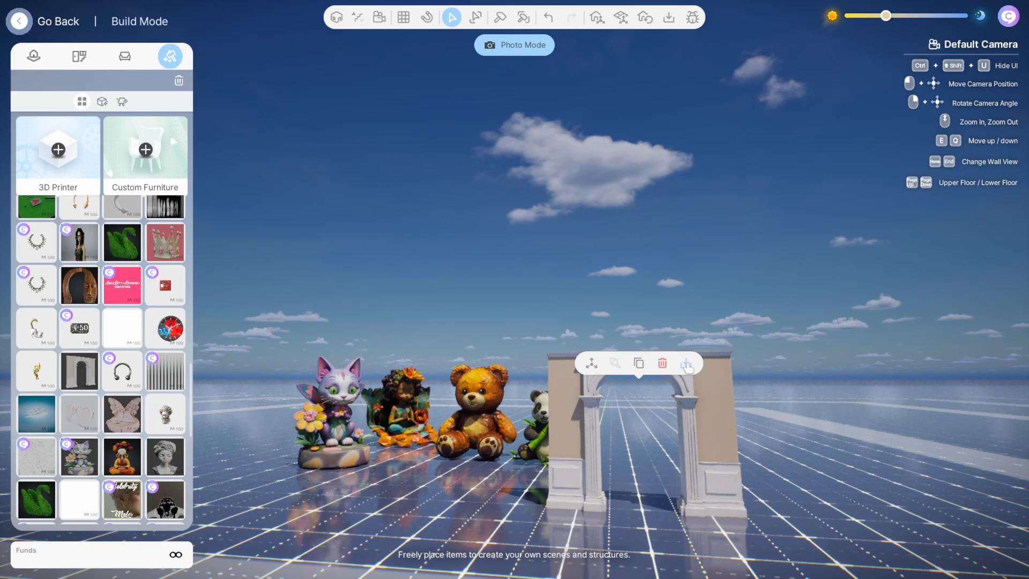
pyautogui.click(662, 364)
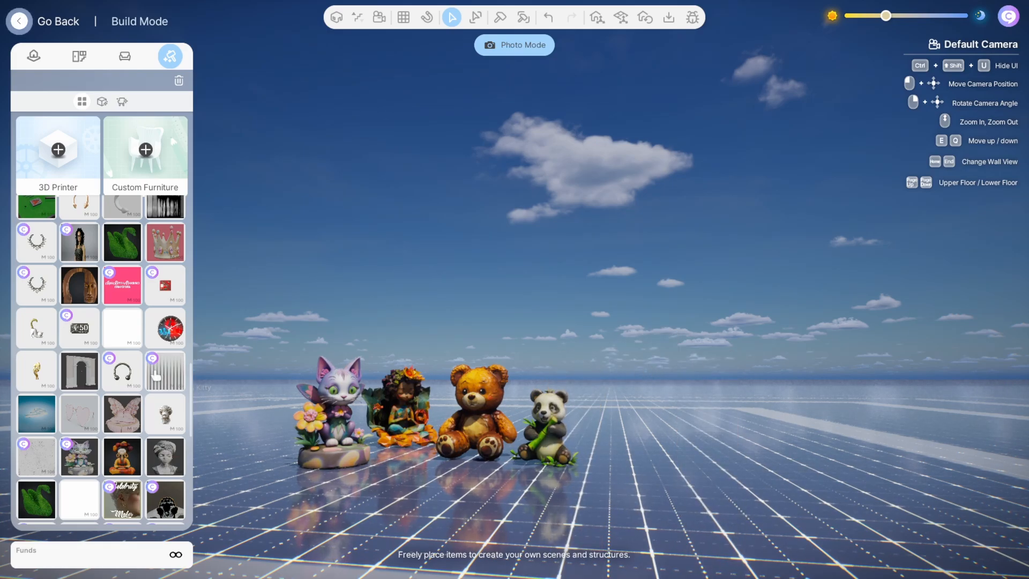
# - Find the Ethereal Marble Bust among the 3D-printed furniture and place it to the side of the Panda Figurine
pyautogui.moveTo(164, 363)
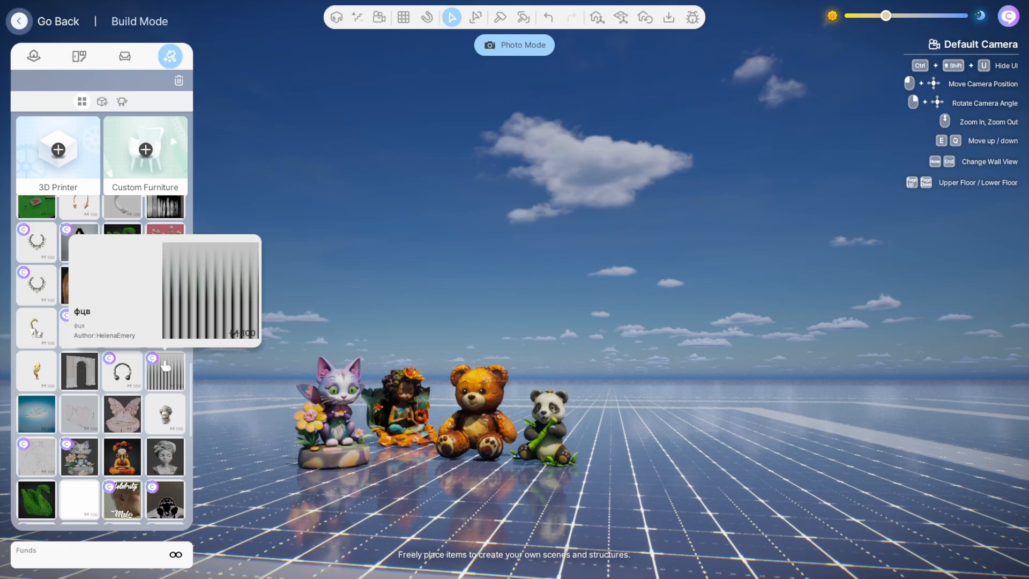
pyautogui.scroll(-2, 163, 375)
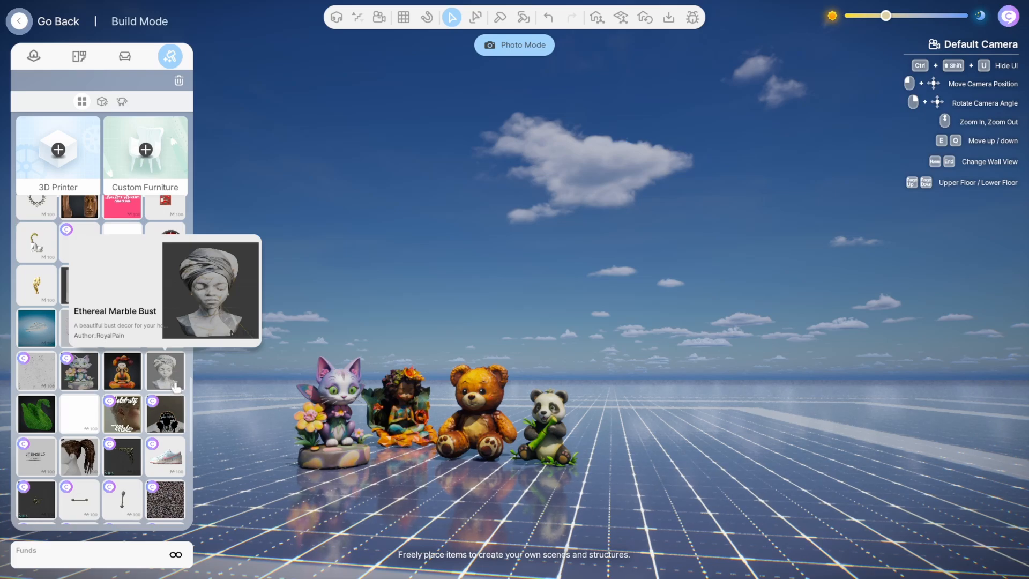
pyautogui.click(176, 387)
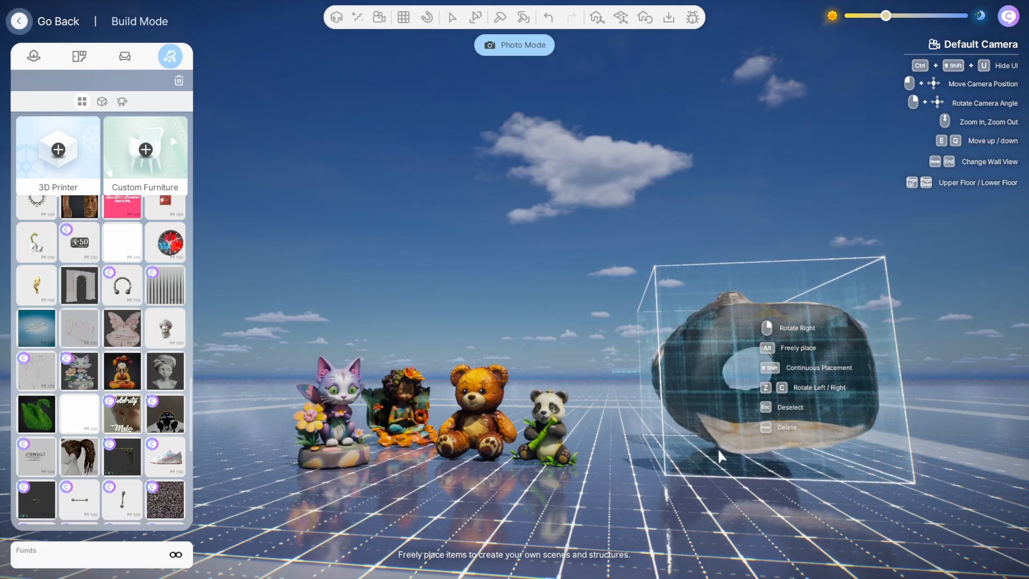
pyautogui.click(718, 448)
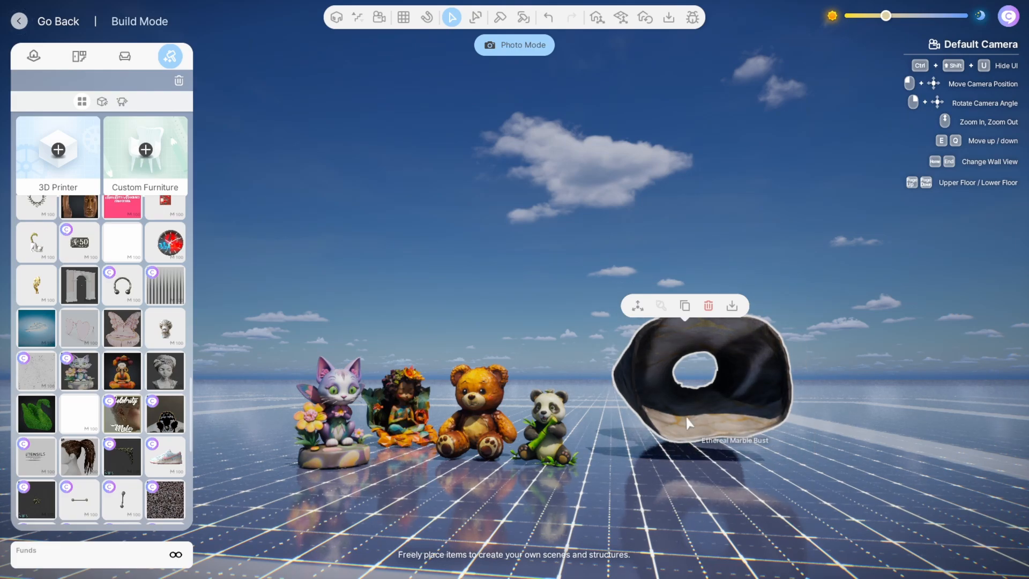
# - Rotate the Ethereal Marble Bust upright and raise it until its base stands clear of the floor
pyautogui.click(635, 240)
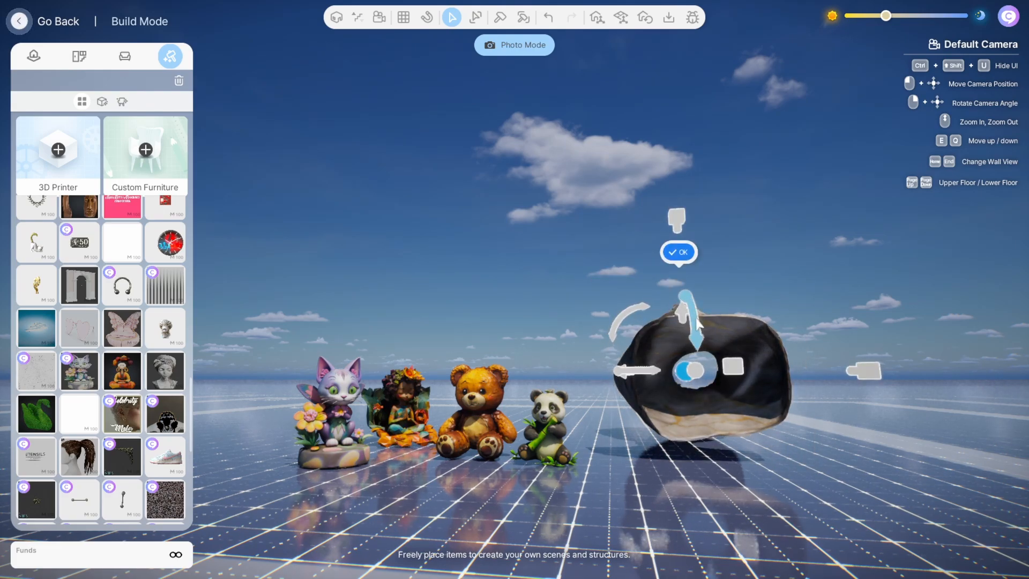
pyautogui.moveTo(691, 310); pyautogui.dragTo(695, 329)
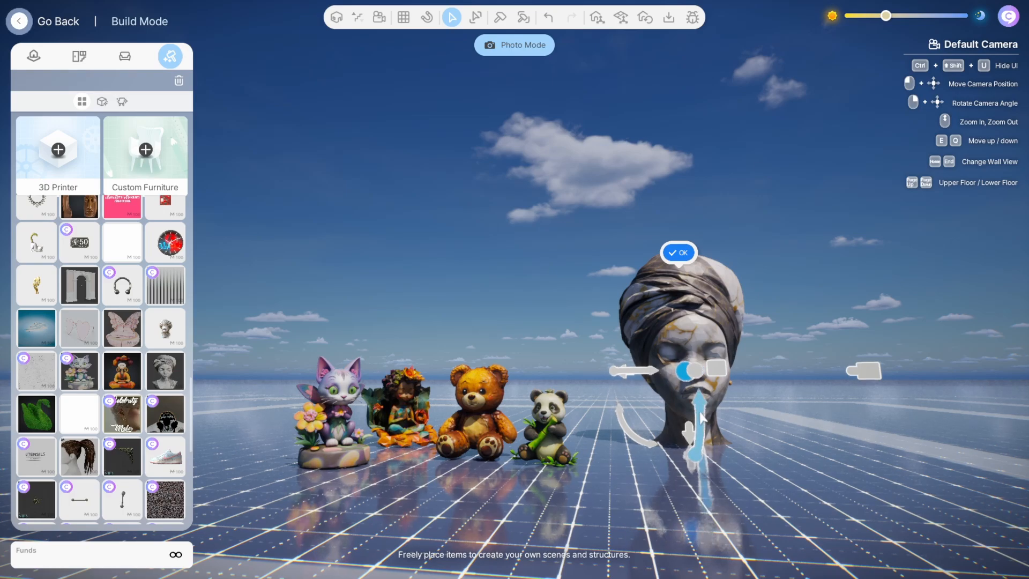
pyautogui.scroll(-1, 688, 428)
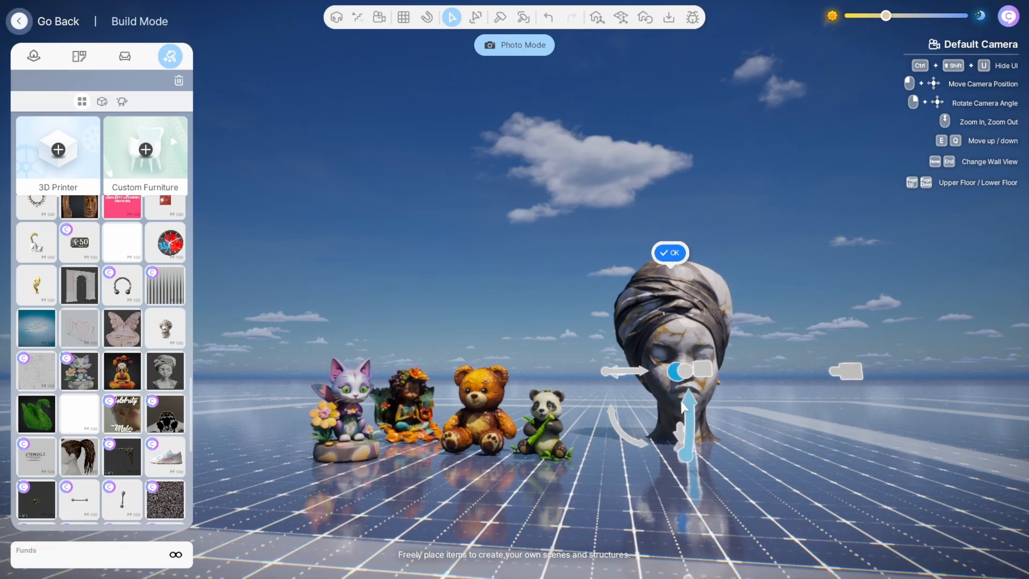
pyautogui.moveTo(678, 429); pyautogui.dragTo(676, 372)
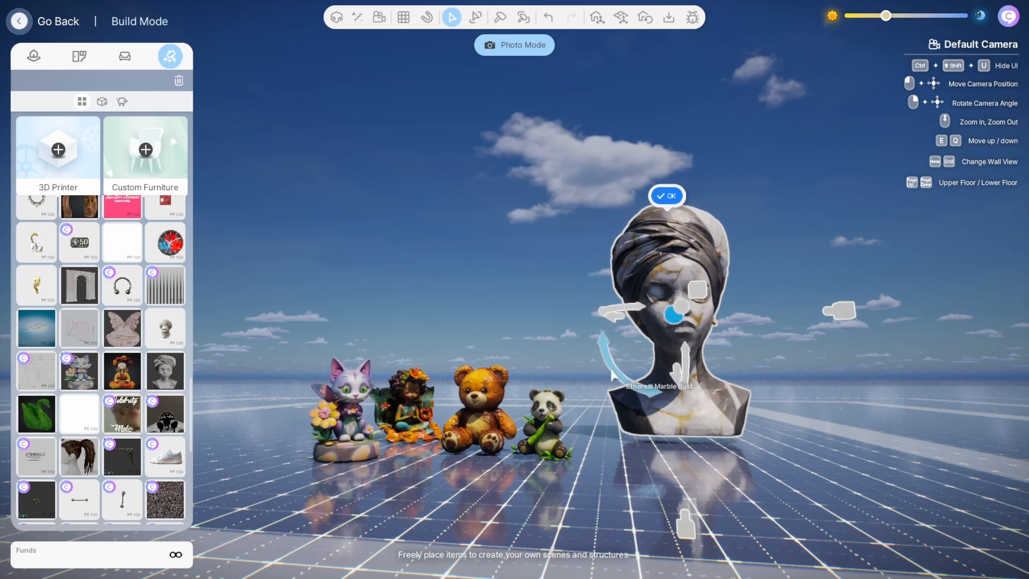
pyautogui.moveTo(612, 375); pyautogui.dragTo(640, 390)
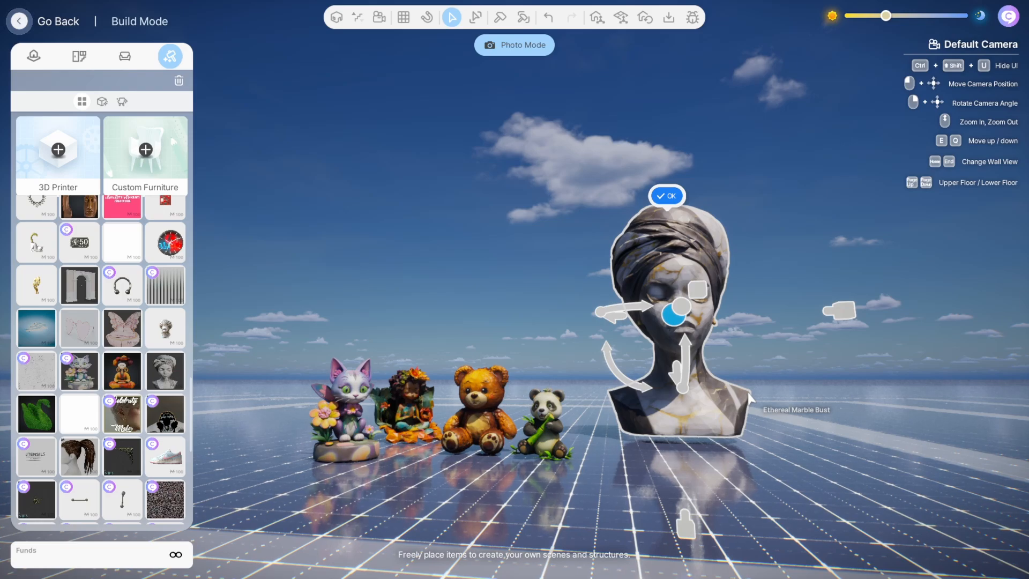
pyautogui.click(665, 196)
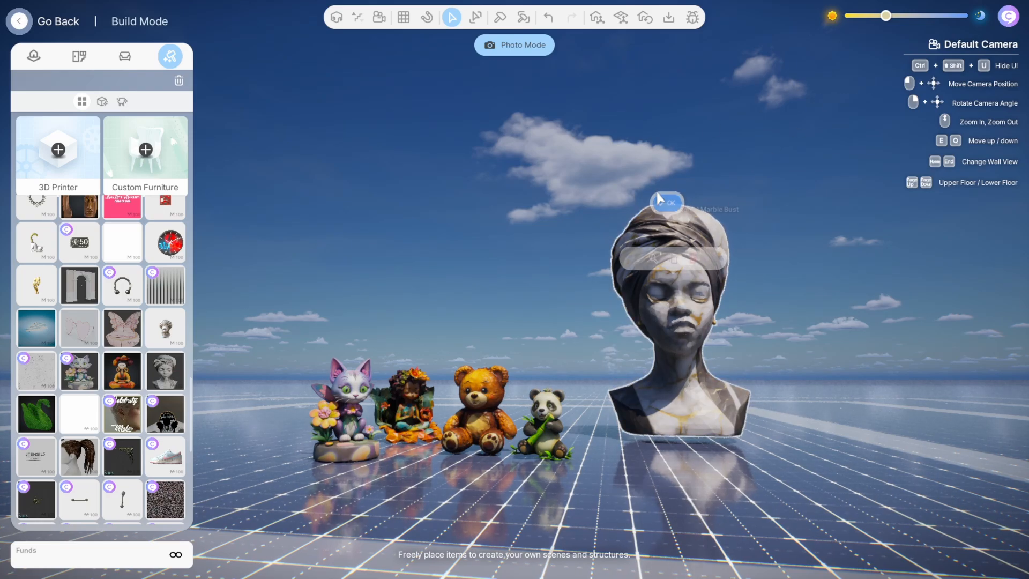
# - View the Ethereal Marble Bust up close and delete it from the scene
pyautogui.click(655, 326)
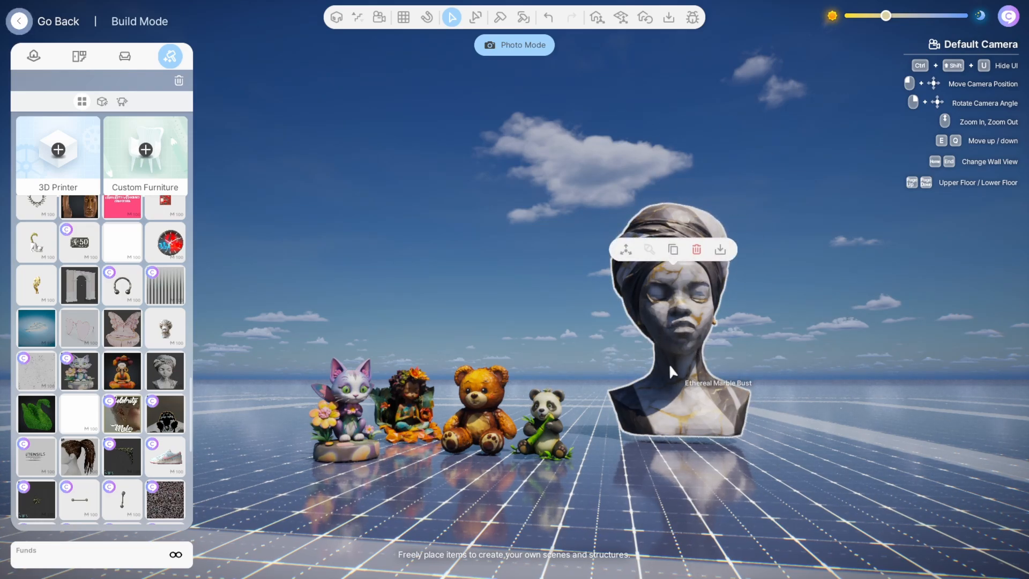
pyautogui.scroll(6, 695, 381)
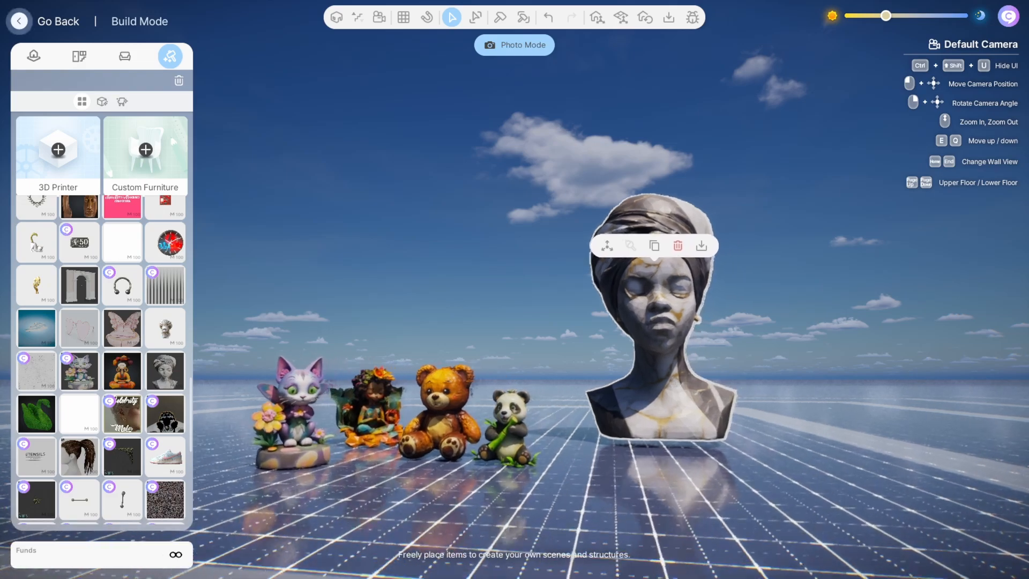
pyautogui.moveTo(695, 382); pyautogui.dragTo(761, 343)
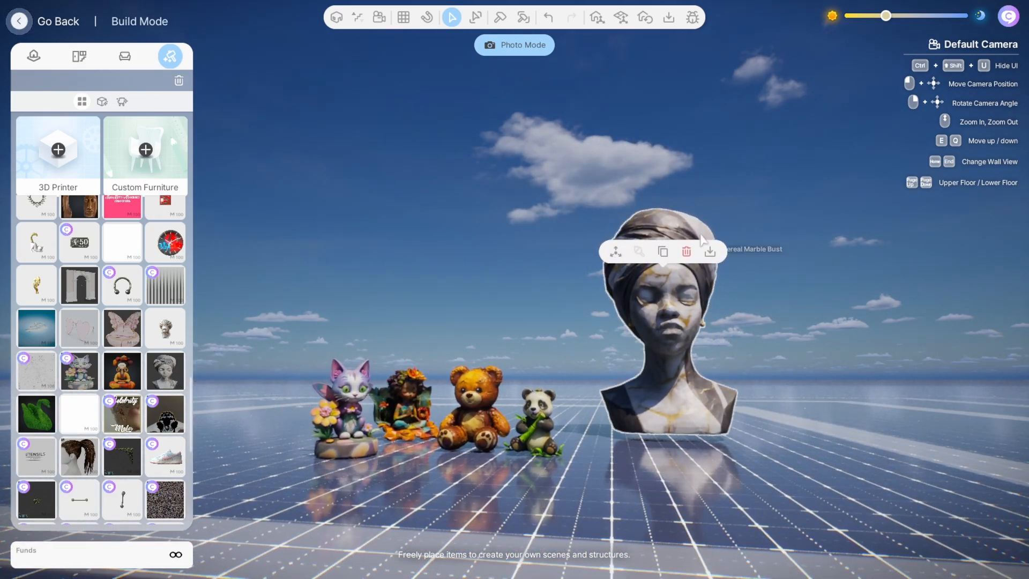
pyautogui.click(685, 251)
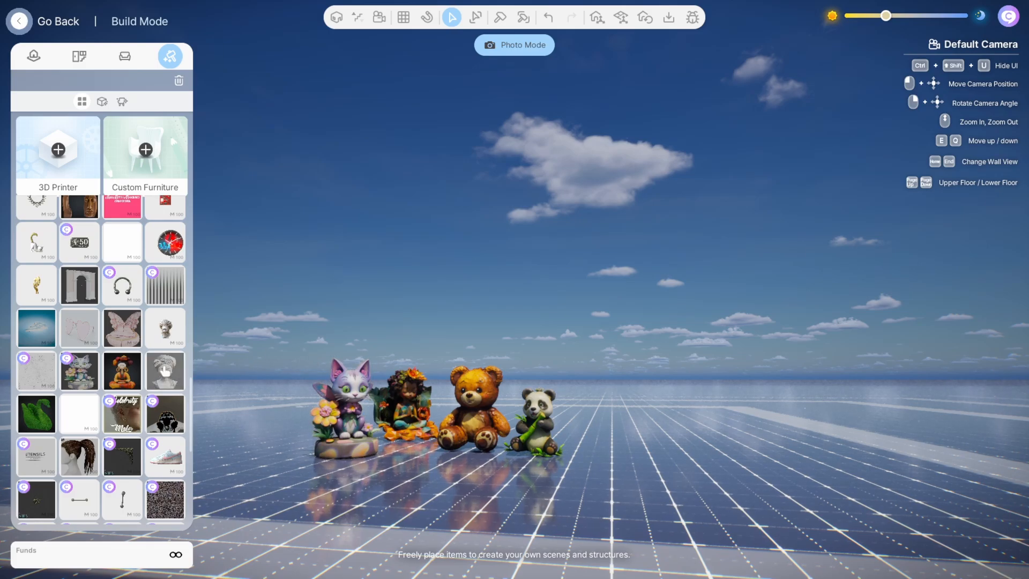
# - Place the Meditative Harmony statue in front of and beside the Panda Figurine, and delete it
pyautogui.click(127, 372)
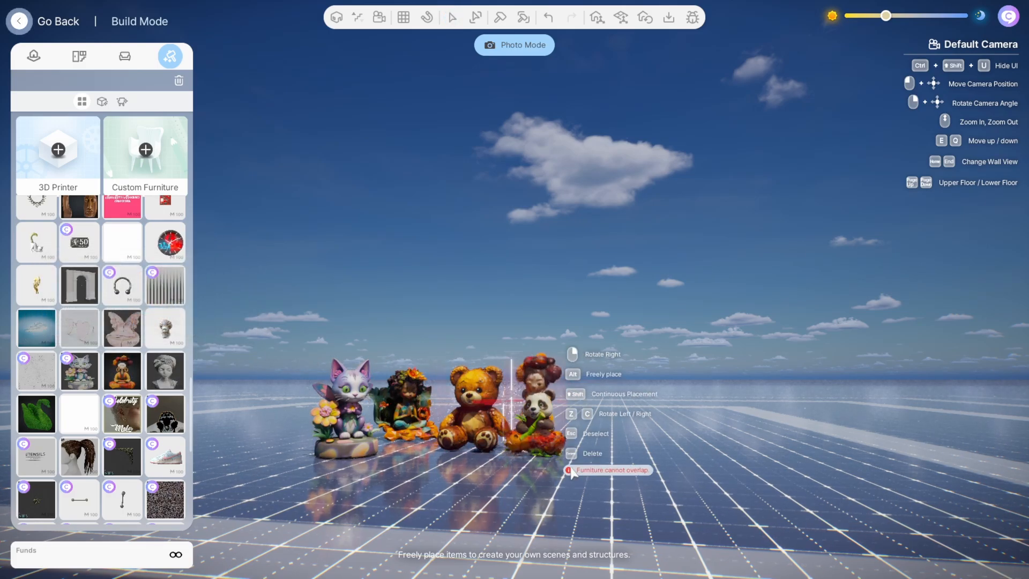
pyautogui.click(672, 491)
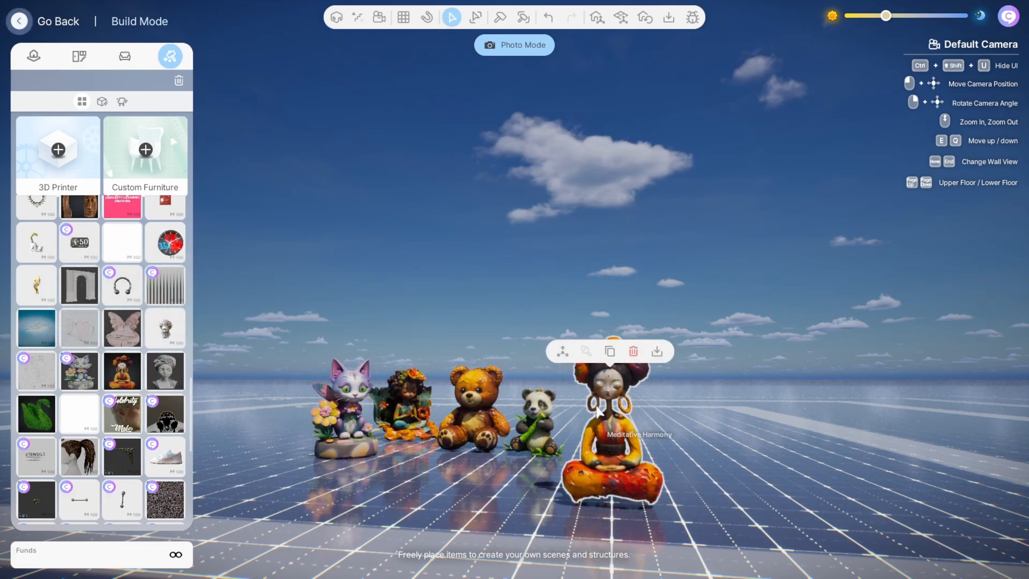
pyautogui.click(633, 351)
# - Find the black tufted armchair near the end of the 3D-printed furniture, place it beside the Panda Figurine, and delete it
pyautogui.scroll(-1, 92, 359)
pyautogui.scroll(-7, 92, 359)
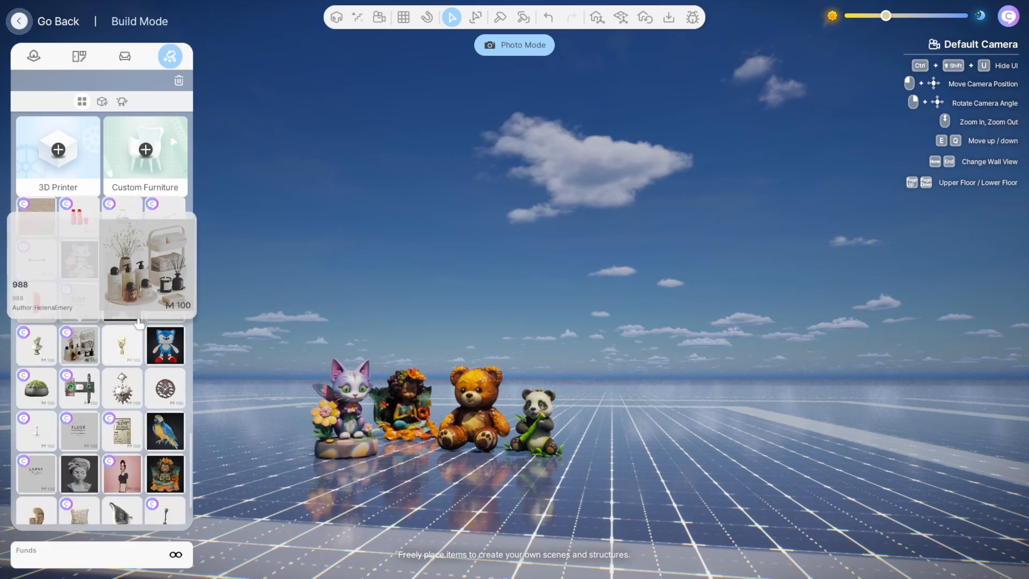
pyautogui.moveTo(129, 277)
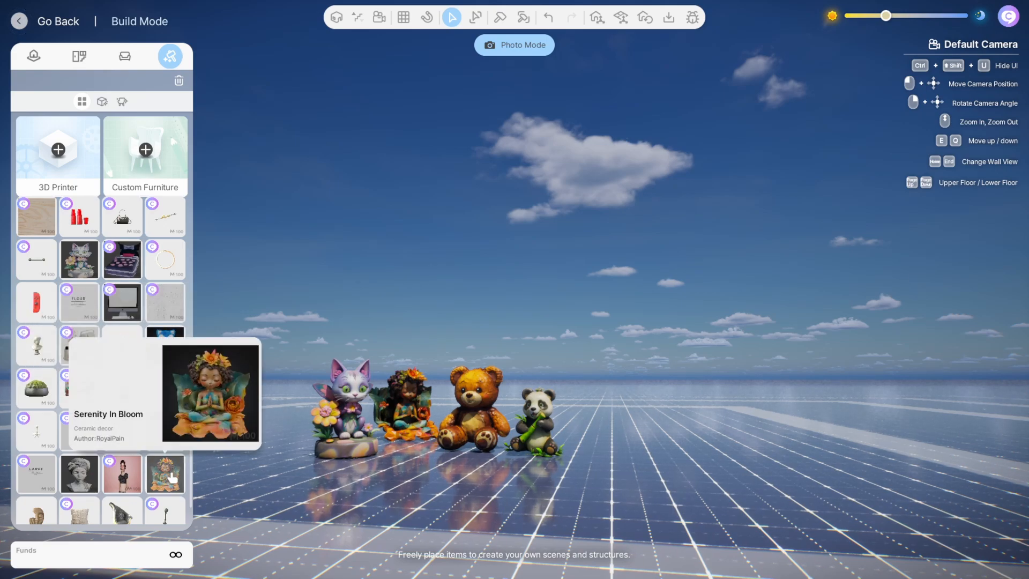
pyautogui.scroll(-2, 160, 472)
pyautogui.moveTo(160, 464)
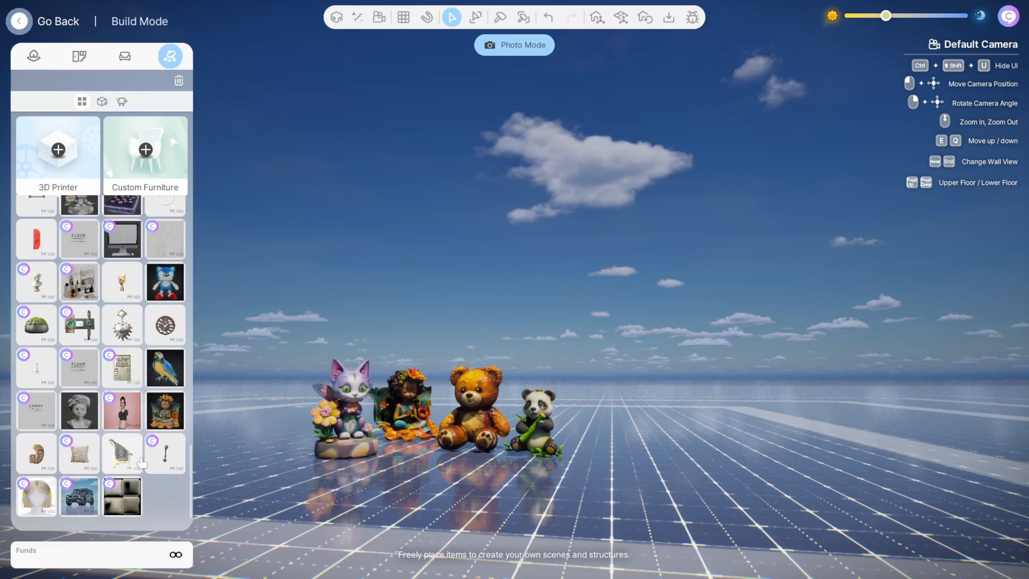
pyautogui.click(124, 460)
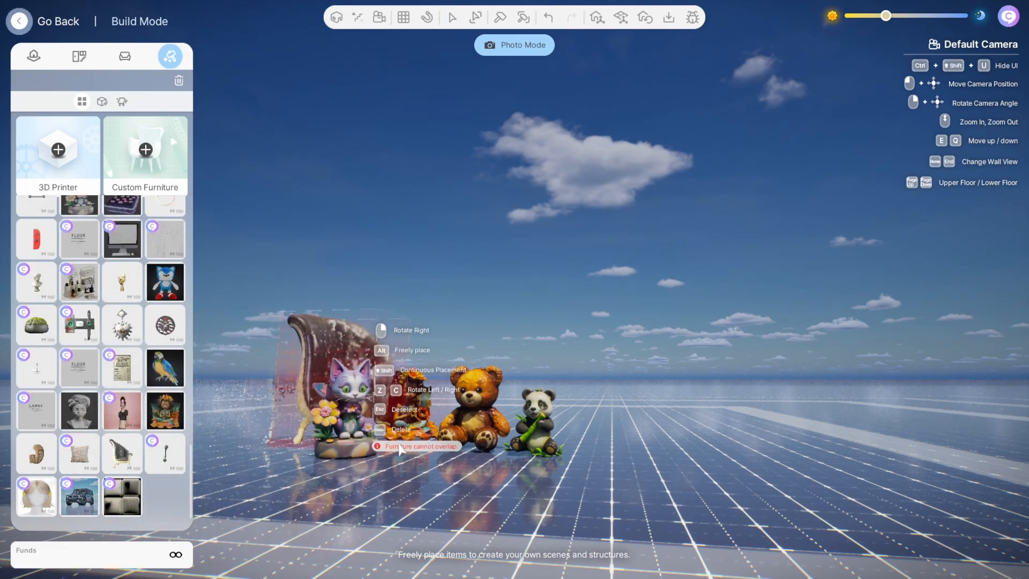
pyautogui.click(606, 358)
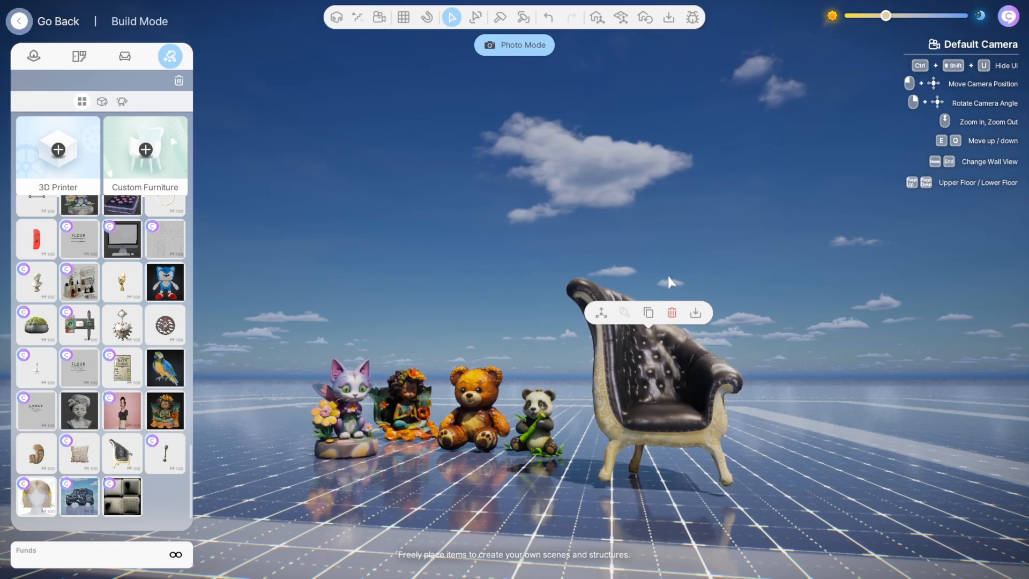
pyautogui.click(673, 316)
pyautogui.moveTo(114, 426)
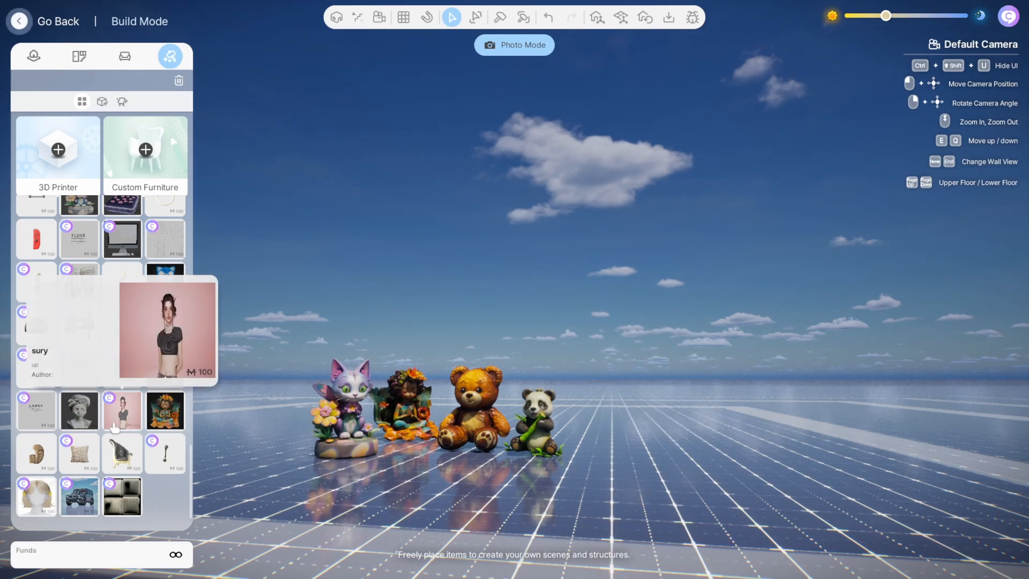
# - Find the mossy green poodle topiary near the start of the 3D-printed furniture and place it on the floor to the right of the Panda Figurine
pyautogui.scroll(4, 114, 427)
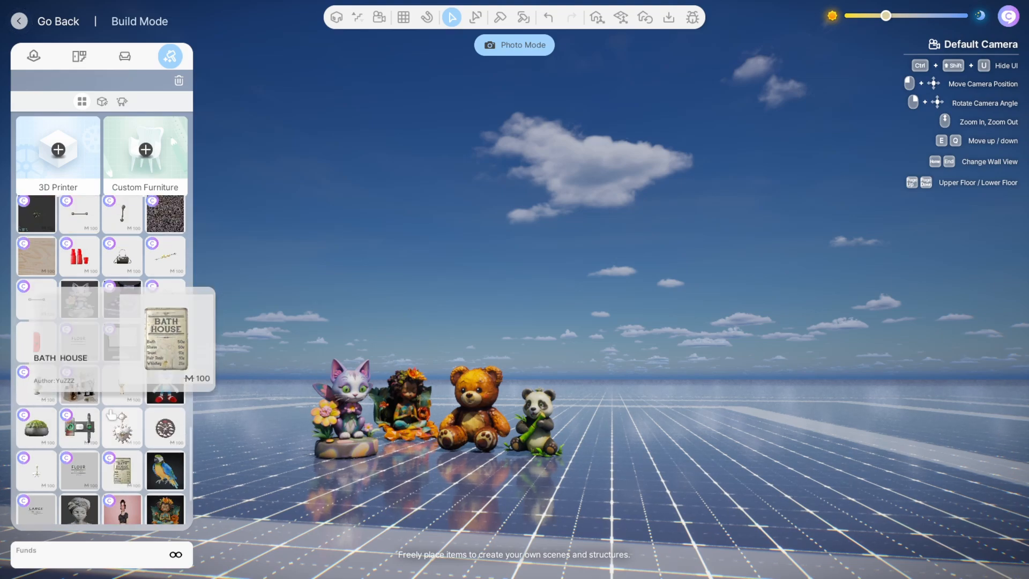
pyautogui.scroll(7, 110, 412)
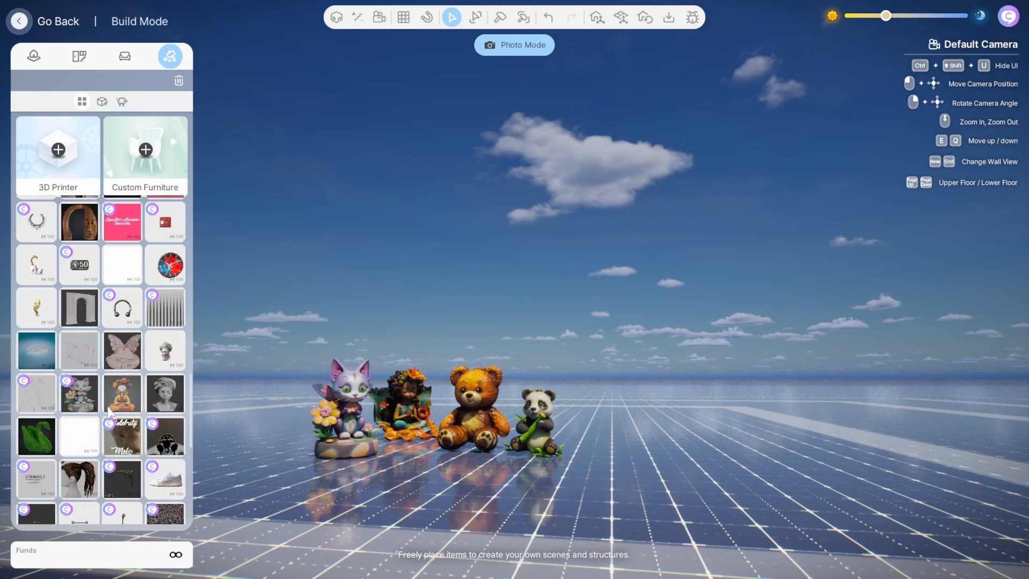
pyautogui.scroll(8, 111, 412)
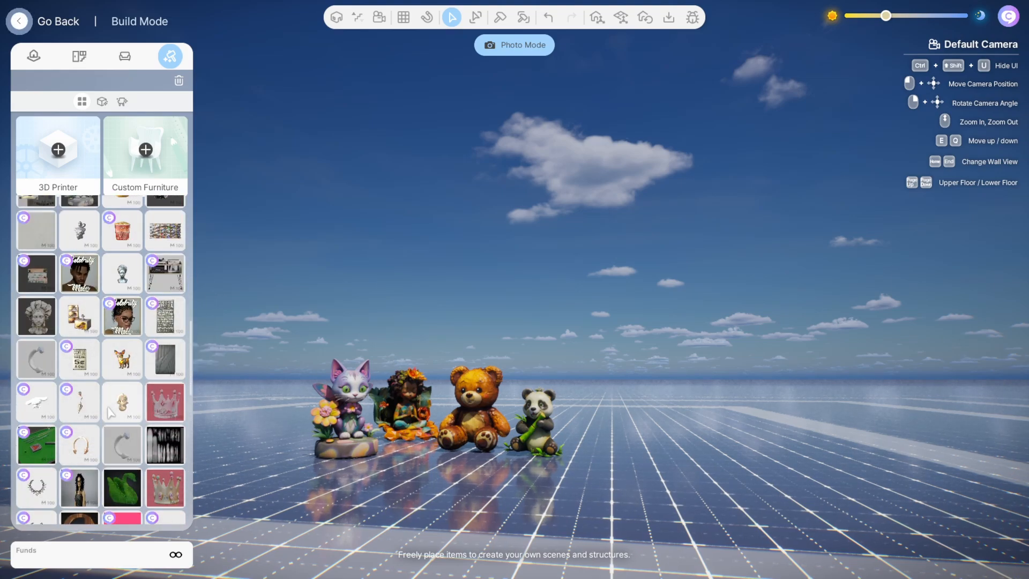
pyautogui.scroll(6, 111, 412)
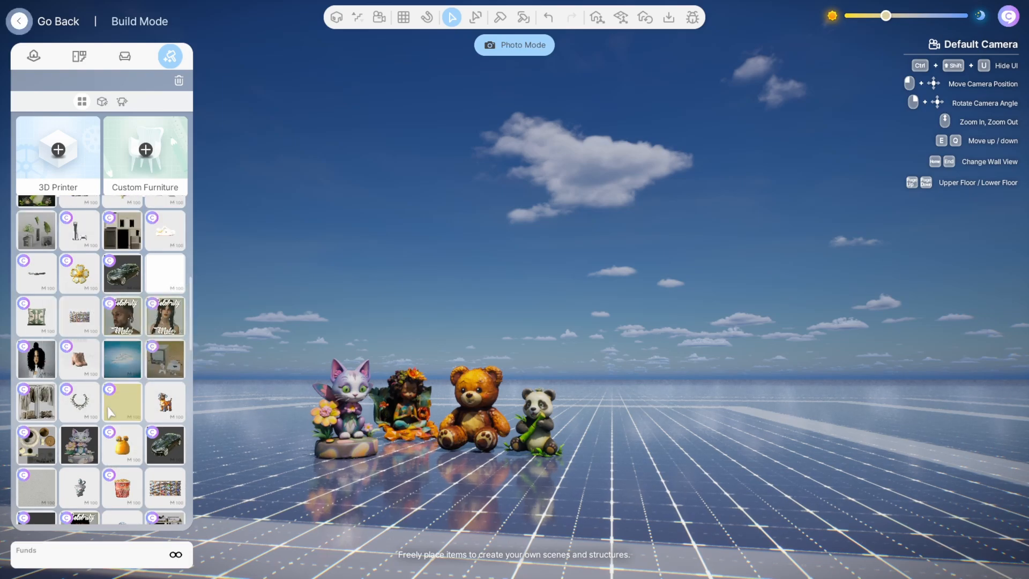
pyautogui.scroll(1, 110, 412)
pyautogui.scroll(5, 111, 413)
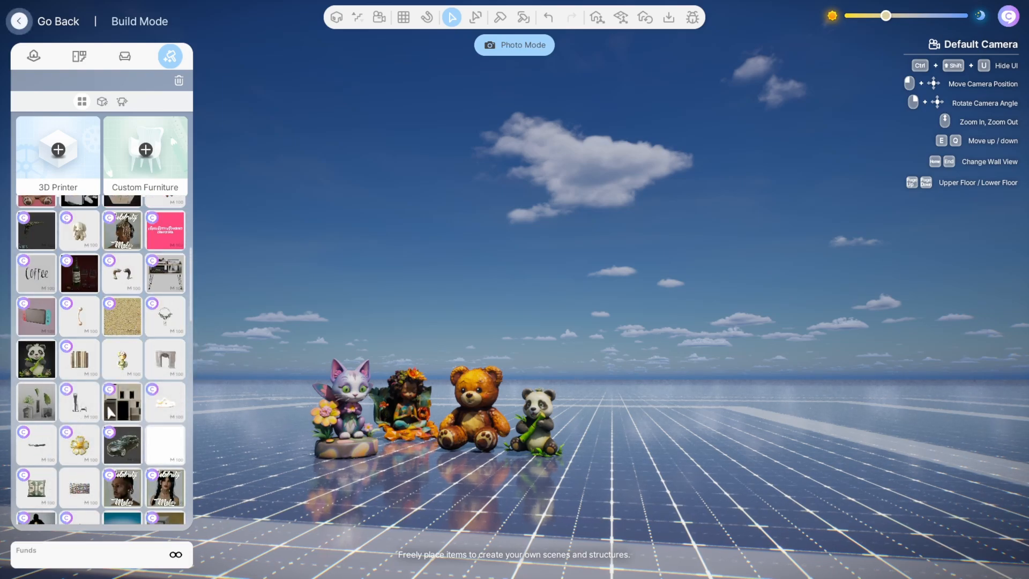
pyautogui.scroll(3, 111, 413)
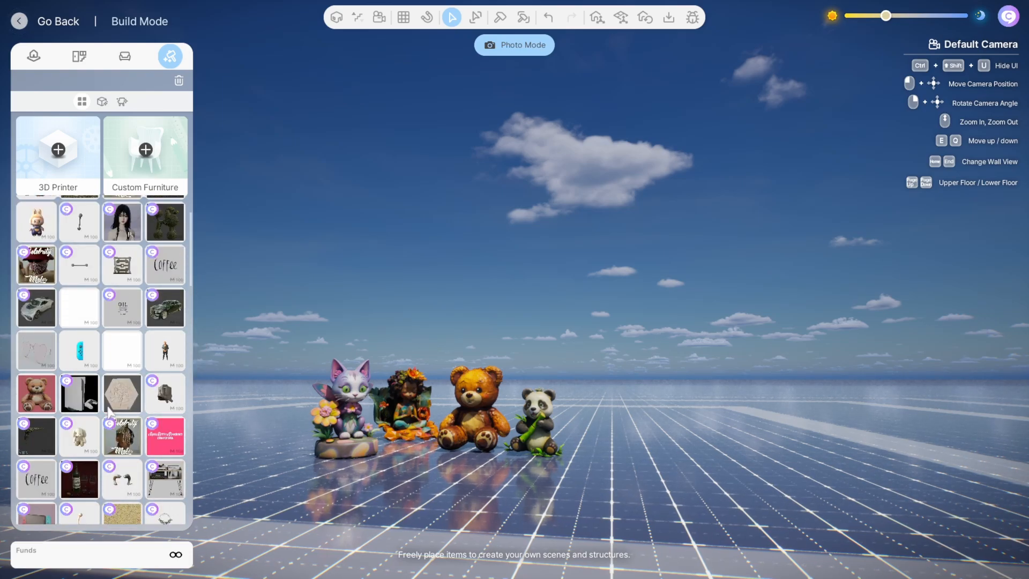
pyautogui.scroll(-1, 110, 413)
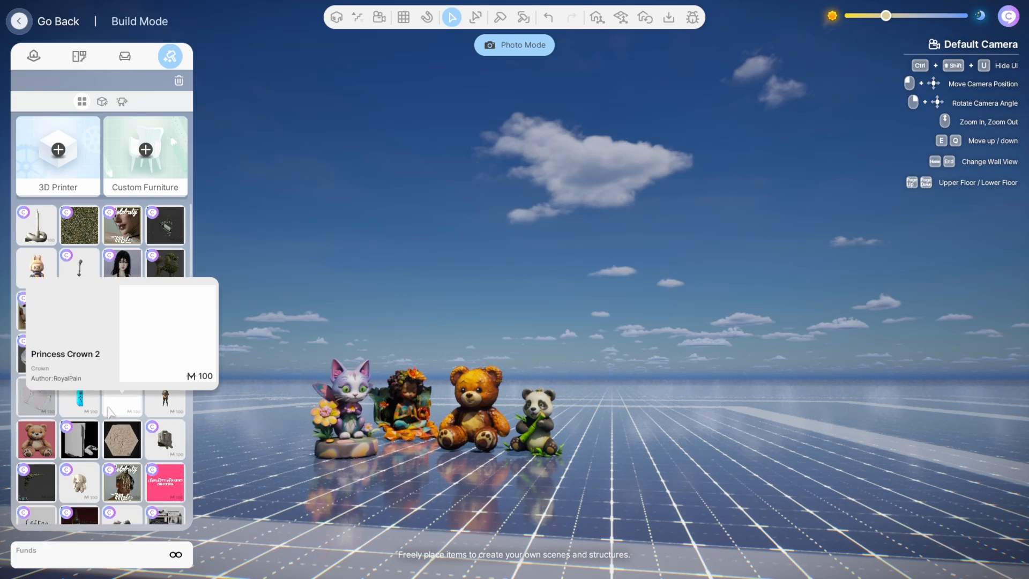
pyautogui.scroll(-2, 110, 412)
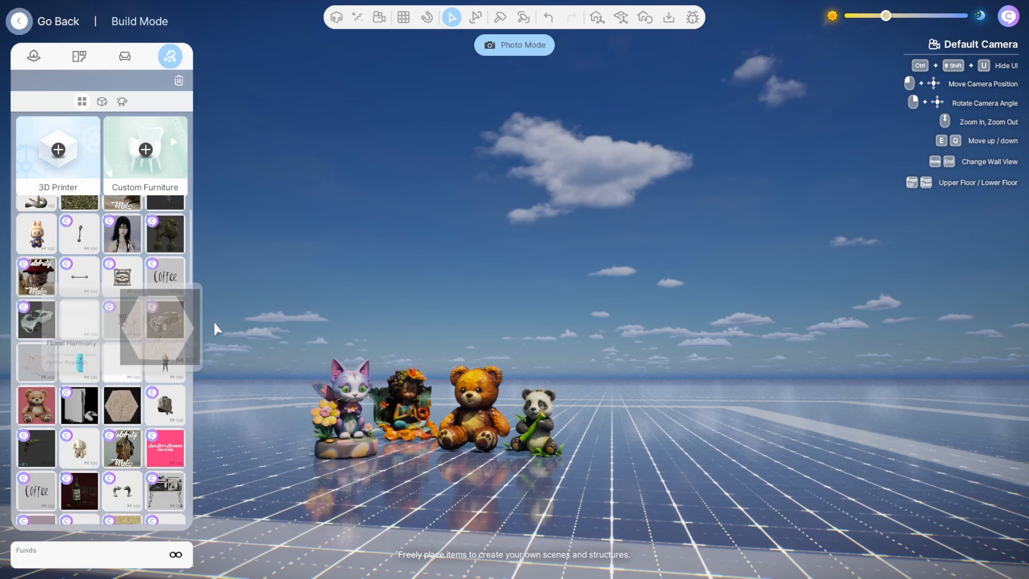
pyautogui.click(163, 238)
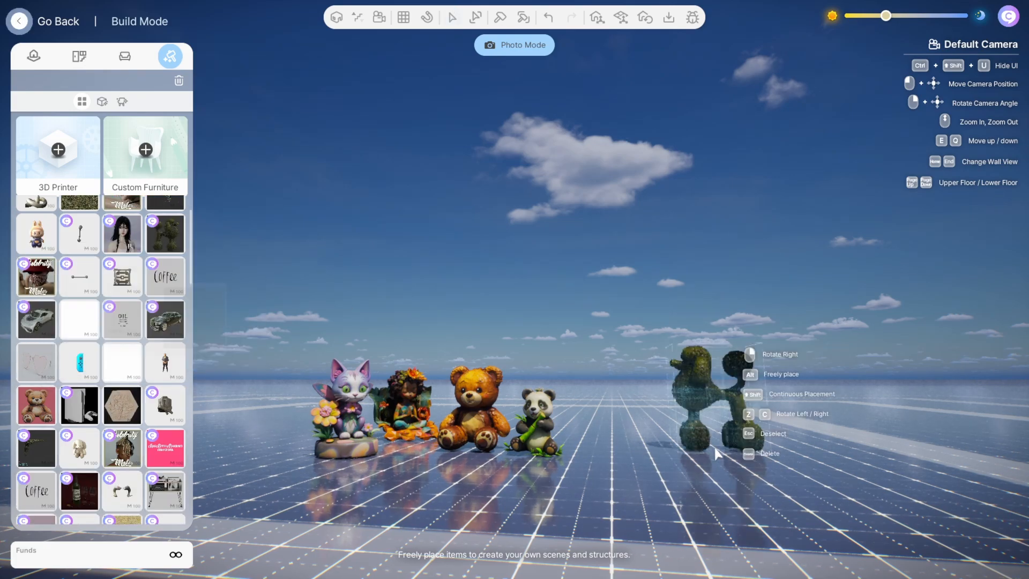
pyautogui.click(662, 477)
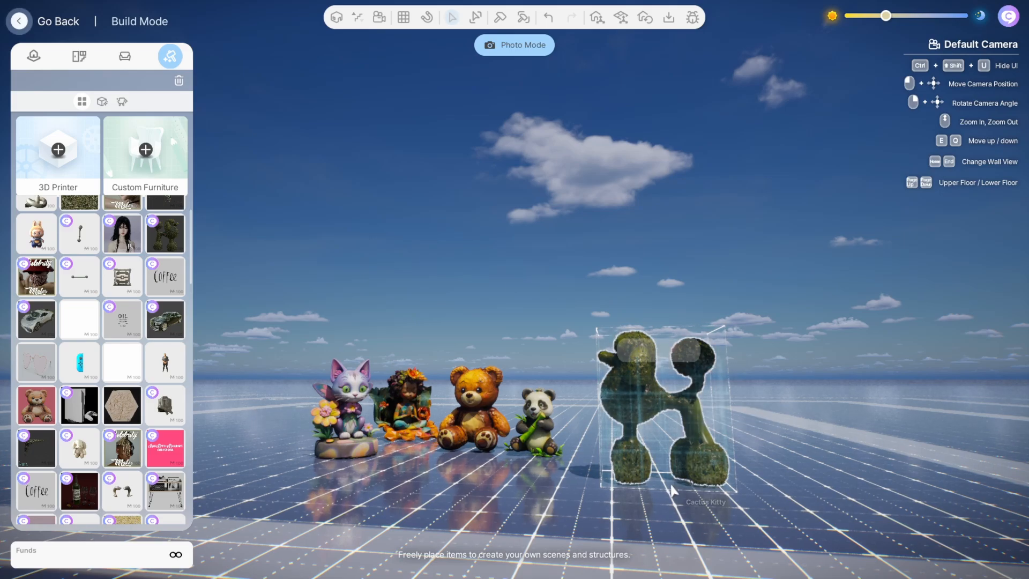